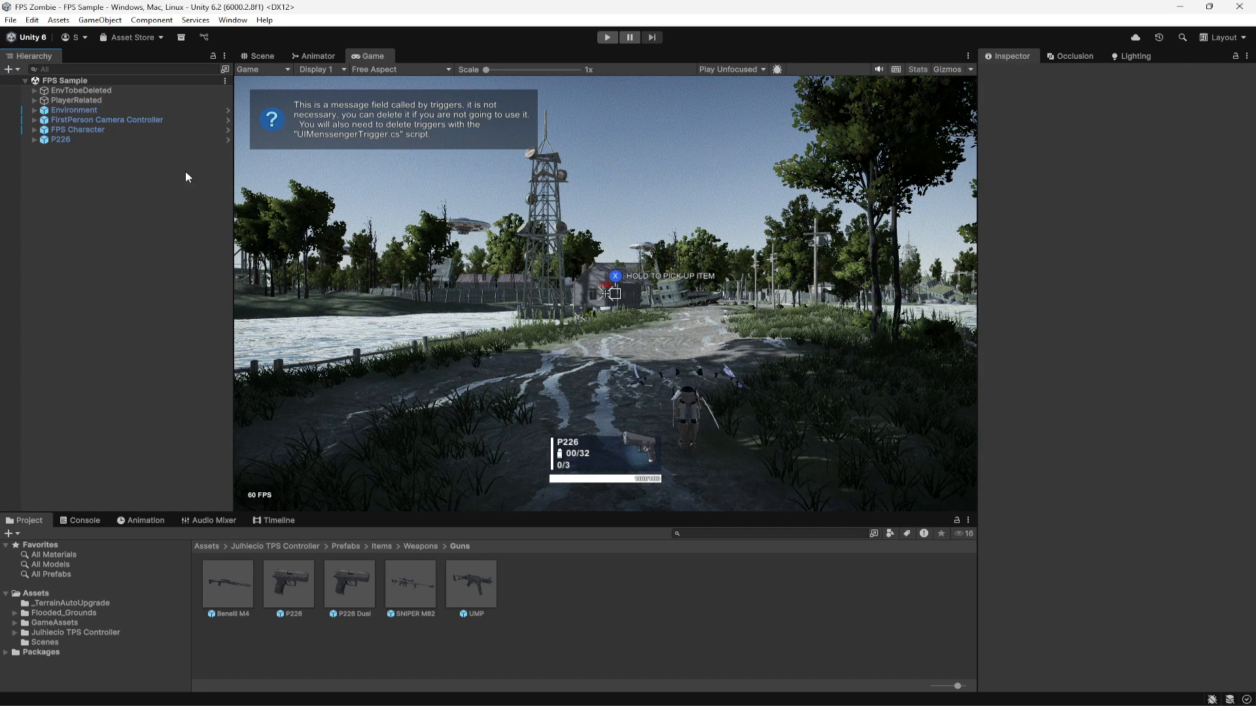
# Deactivate the SUN directional light inside the Environment object.
pyautogui.click(34, 110)
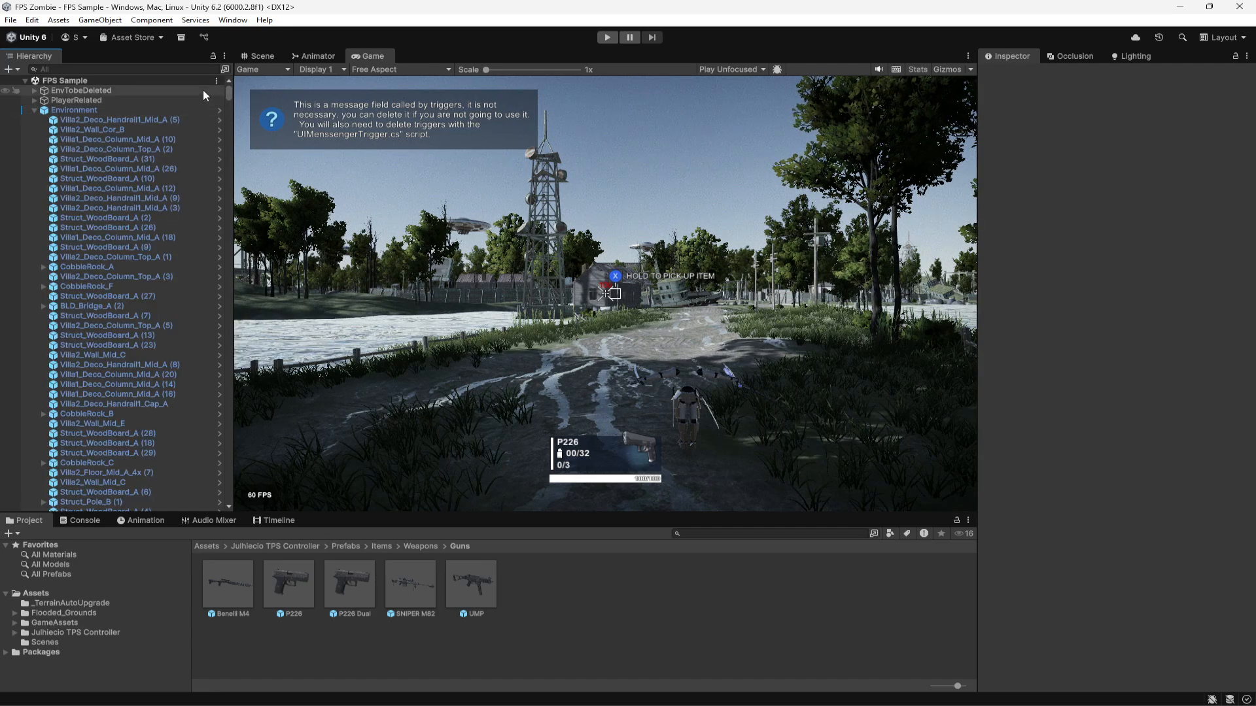
pyautogui.moveTo(229, 92); pyautogui.dragTo(246, 500)
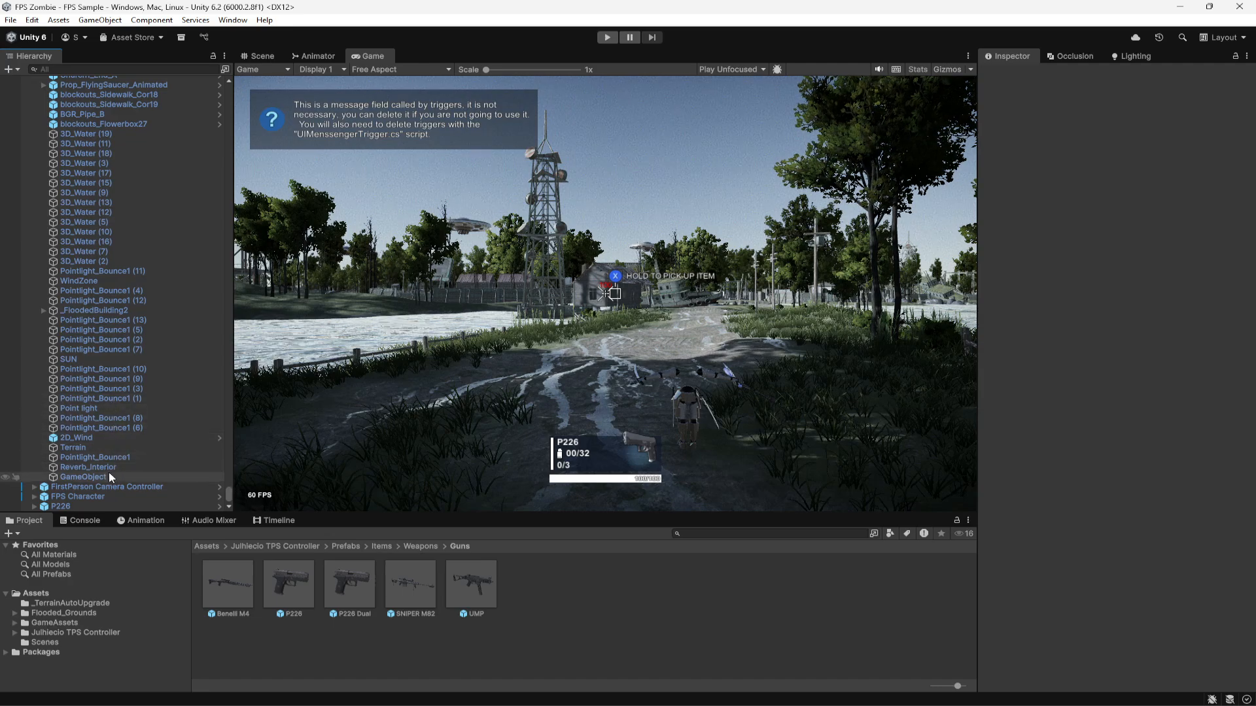
pyautogui.click(68, 361)
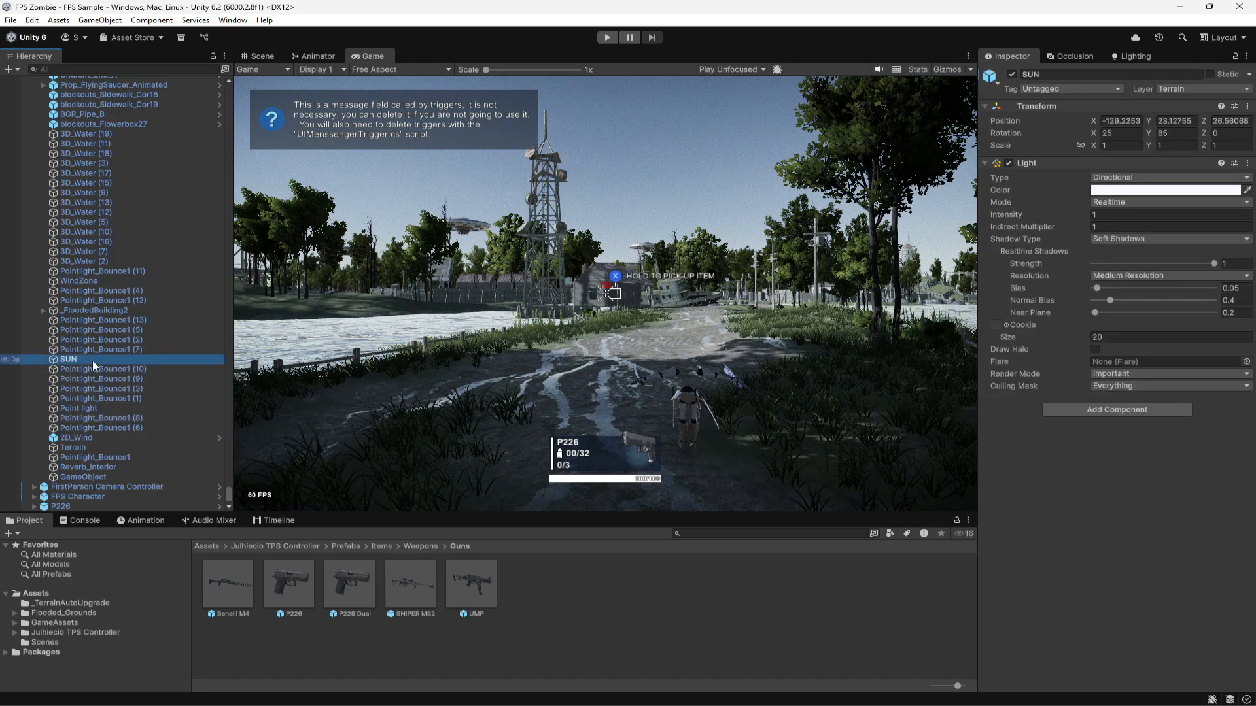
pyautogui.click(1012, 75)
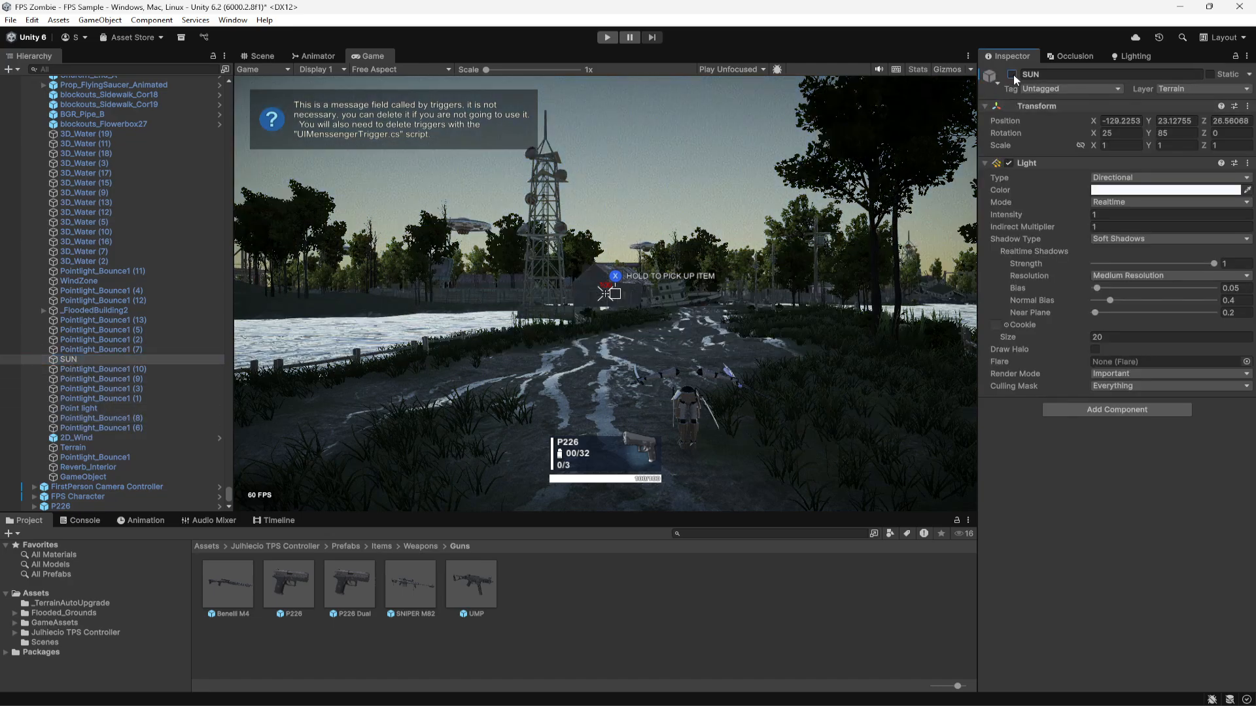
pyautogui.click(1012, 74)
pyautogui.click(1012, 74)
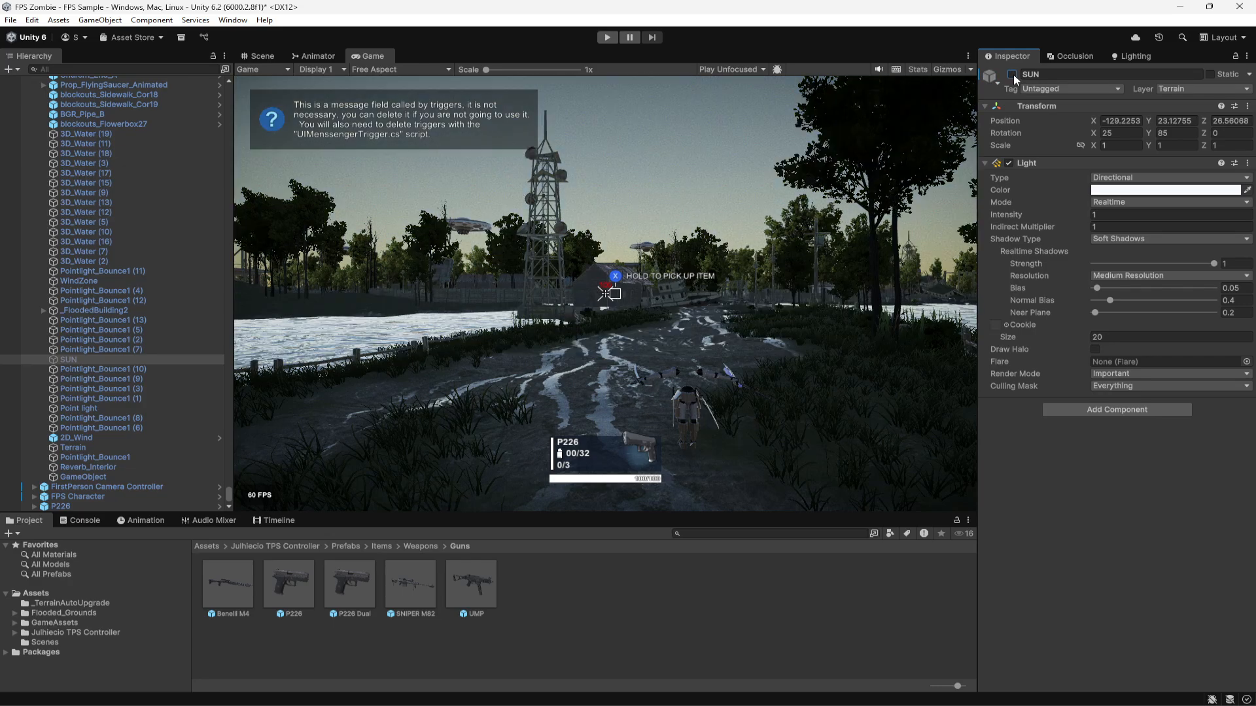
pyautogui.click(1012, 75)
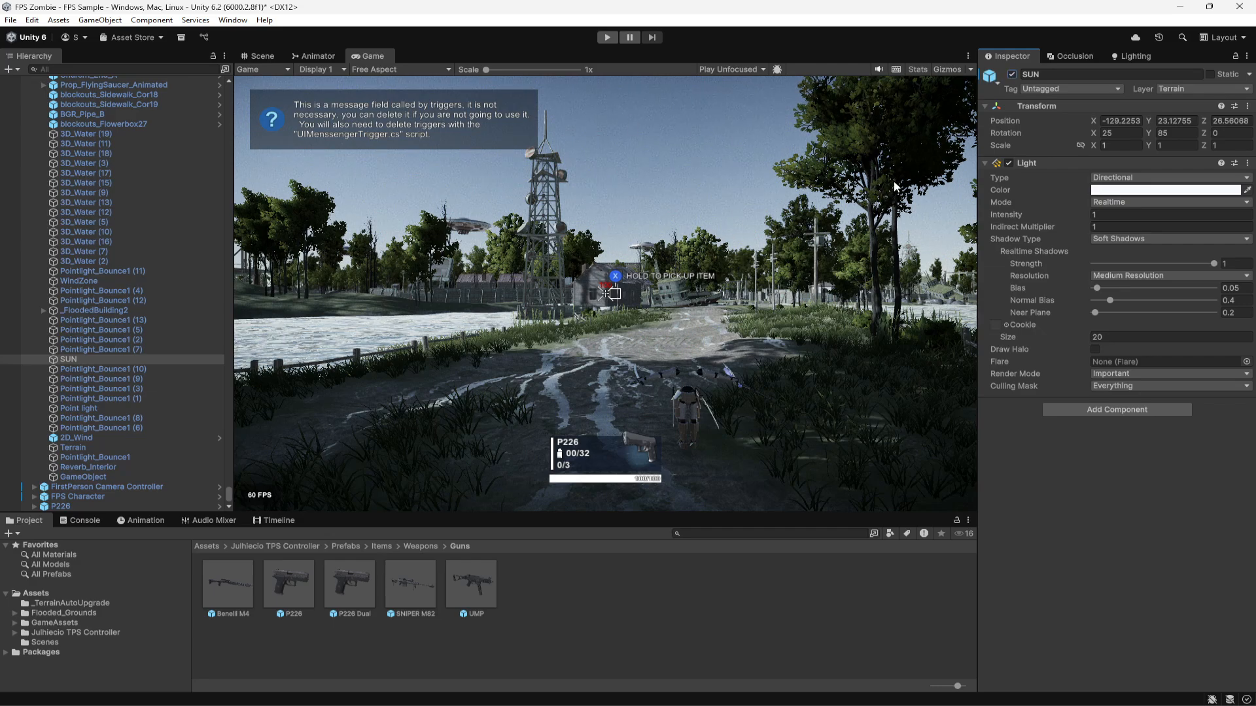
pyautogui.click(1012, 75)
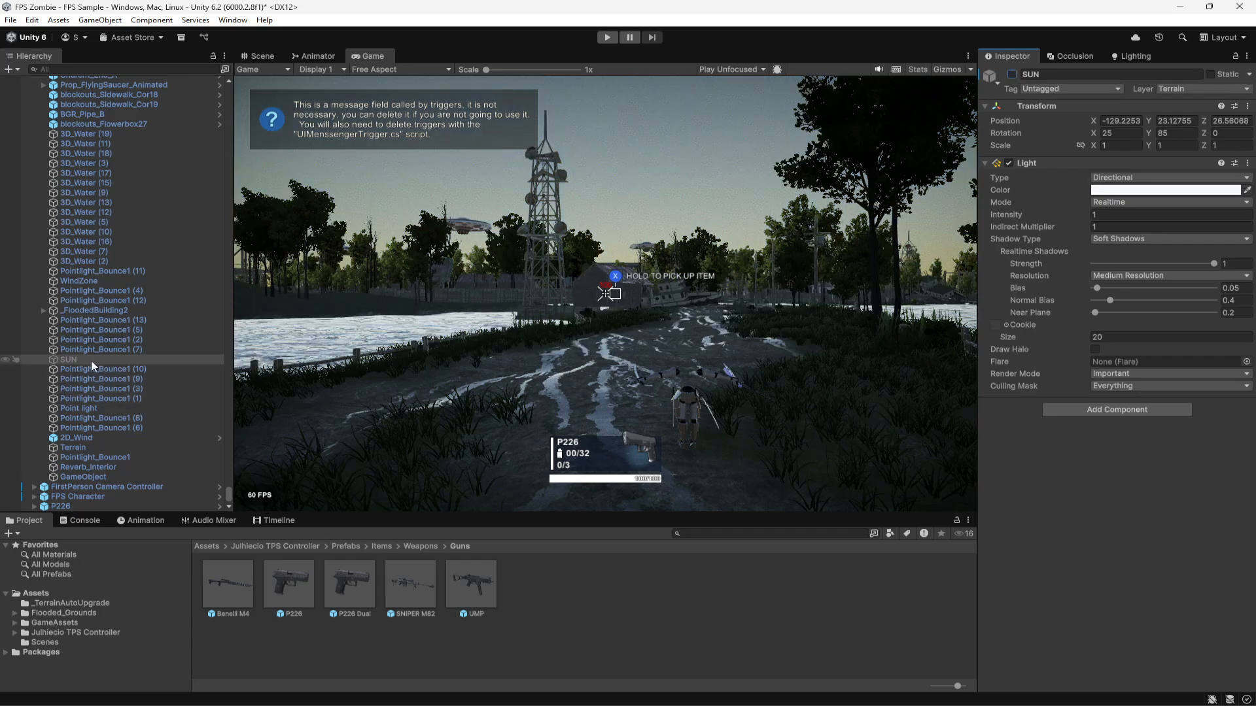
# Collapse the Environment object's children in the hierarchy, clear the selection and save the scene.
pyautogui.moveTo(84, 359); pyautogui.dragTo(101, 495)
pyautogui.click(721, 391)
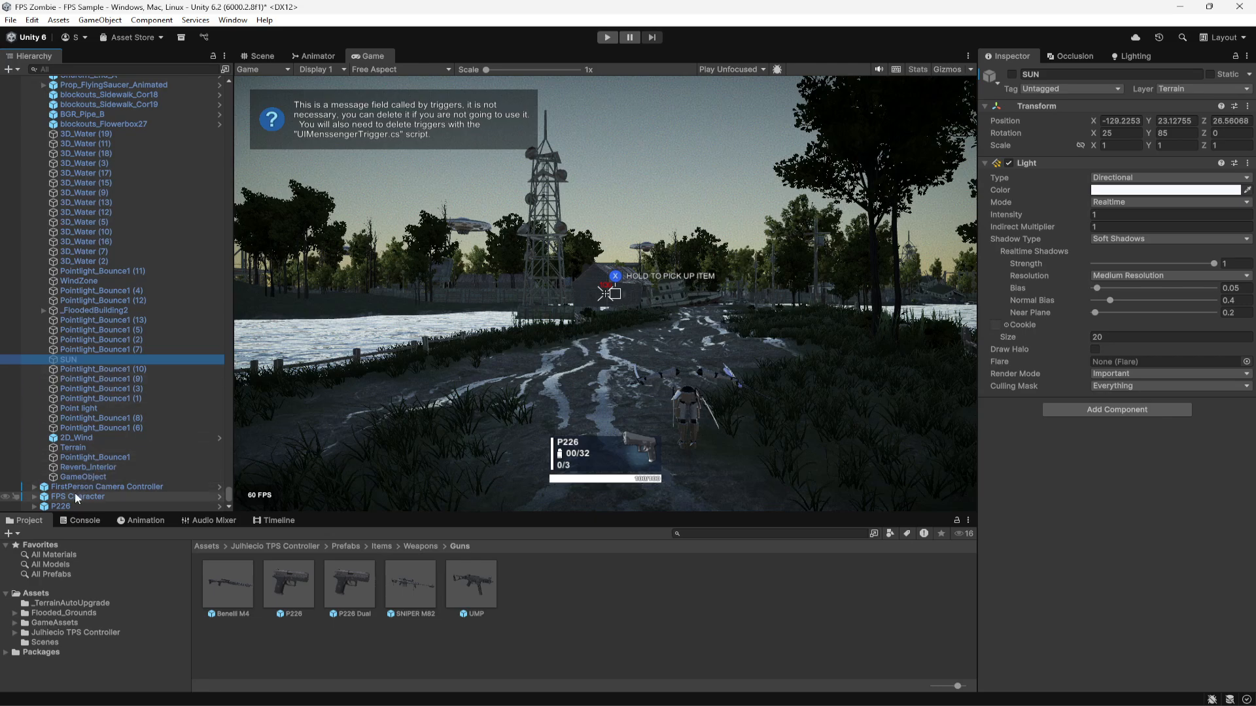
pyautogui.click(95, 351)
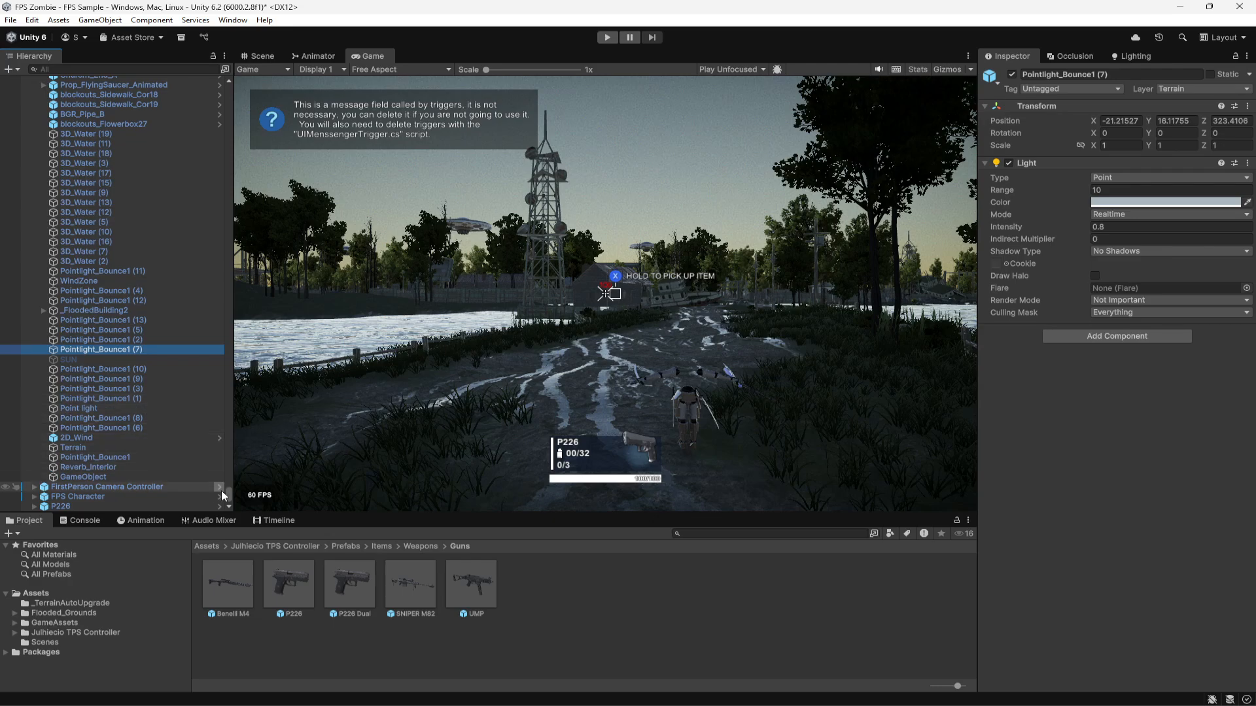
pyautogui.moveTo(225, 492); pyautogui.dragTo(292, 10)
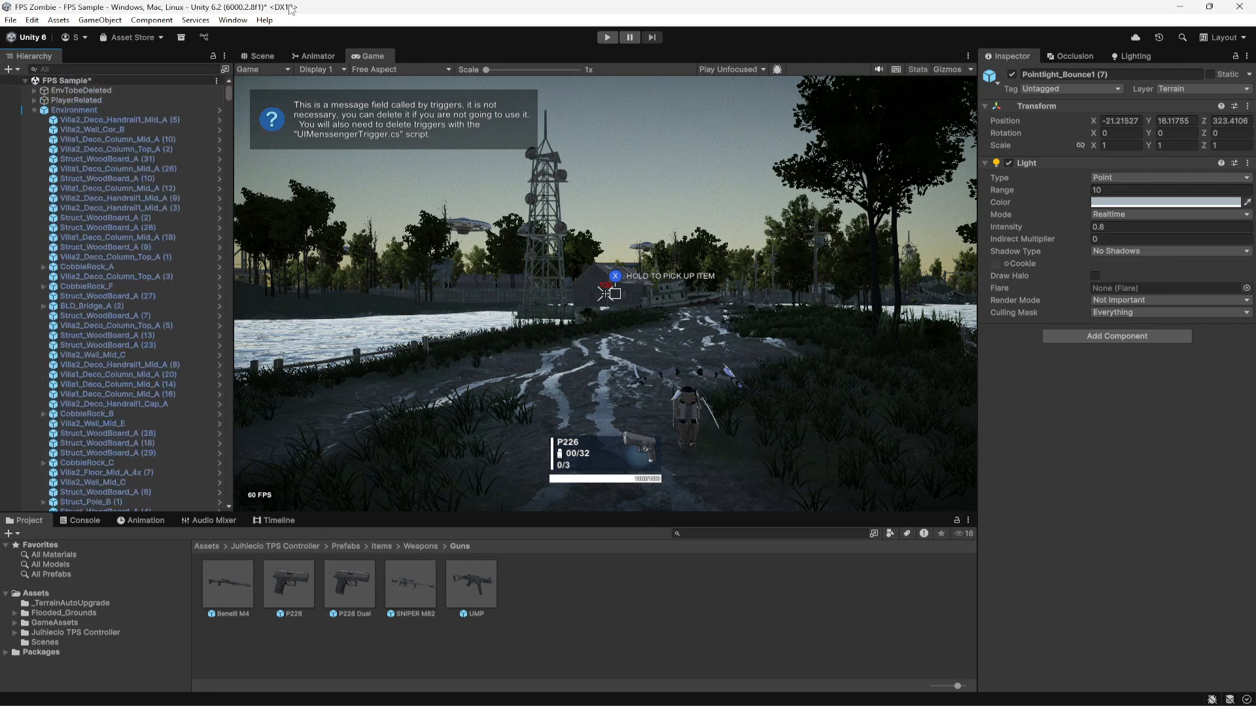
pyautogui.click(33, 110)
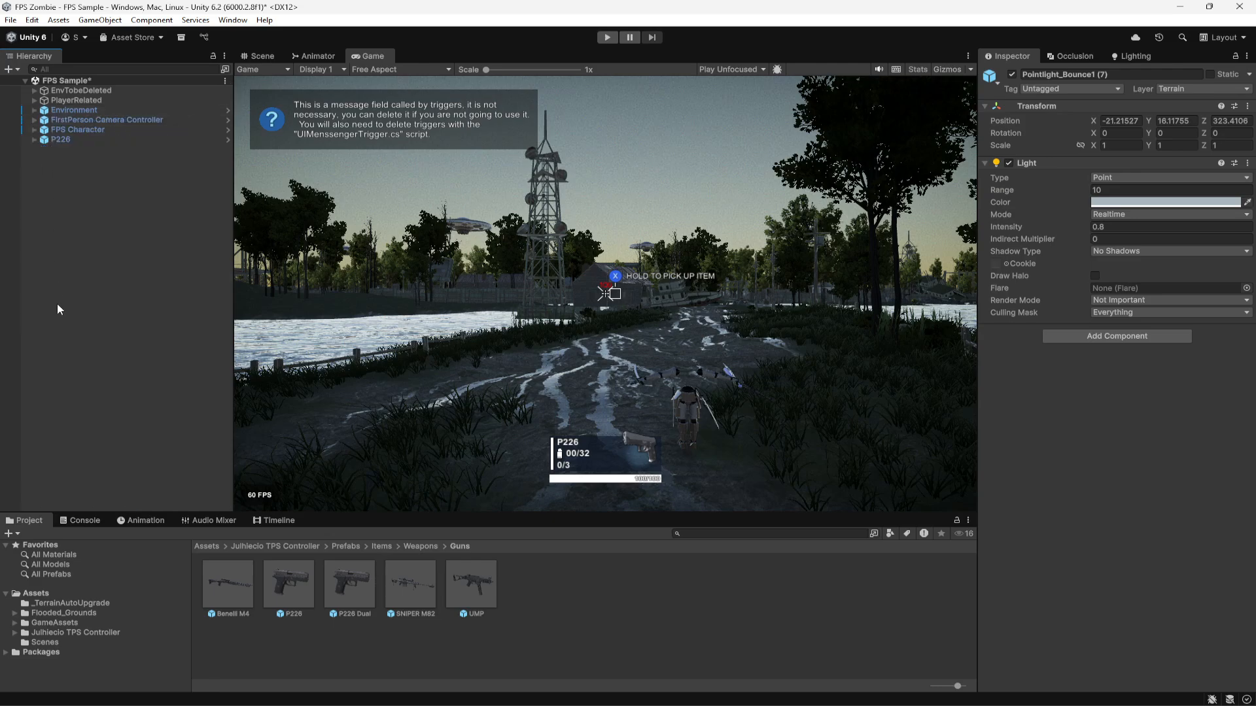
pyautogui.click(124, 229)
pyautogui.hotkey('ctrl', 's')
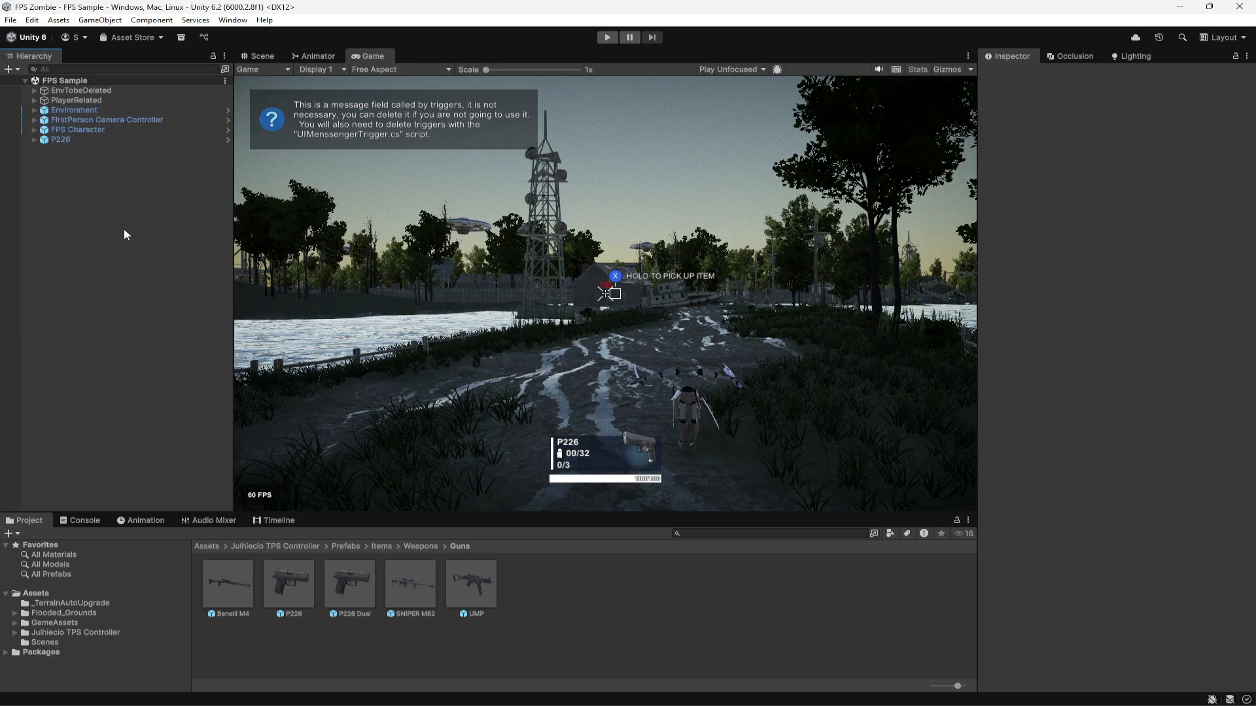
# Bring up the Lighting window for the FPS Sample scene.
pyautogui.click(1132, 57)
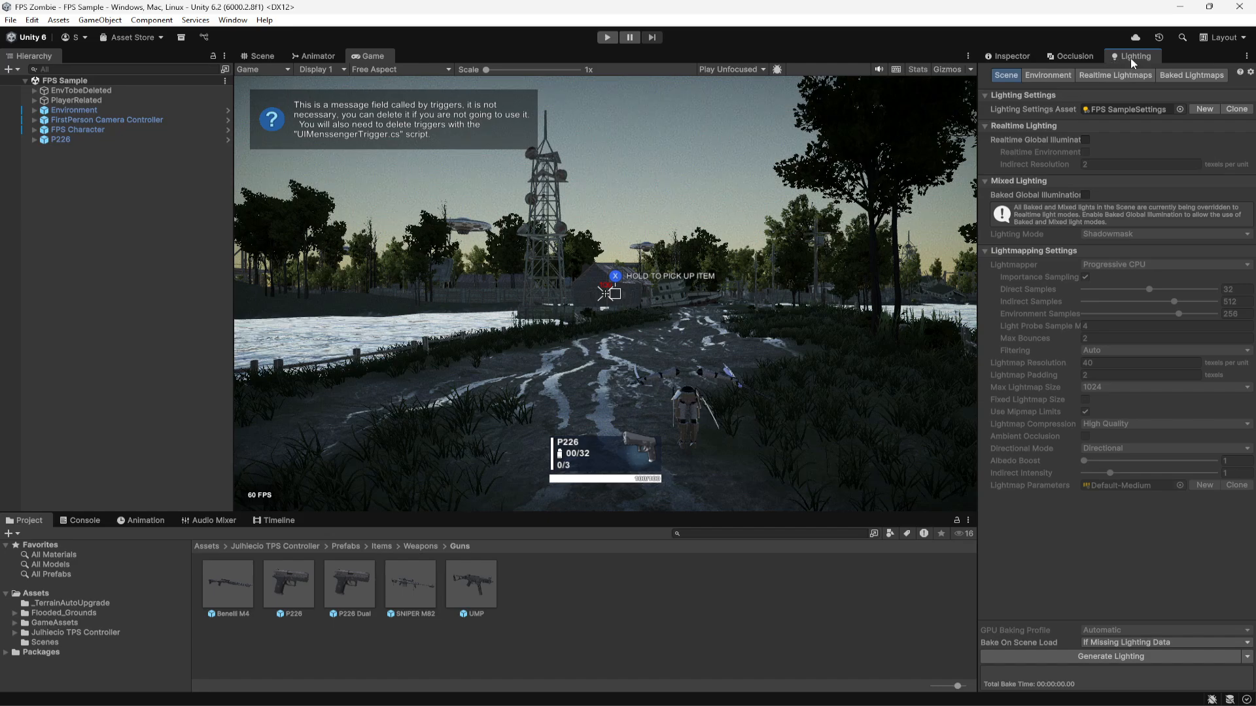
pyautogui.click(232, 21)
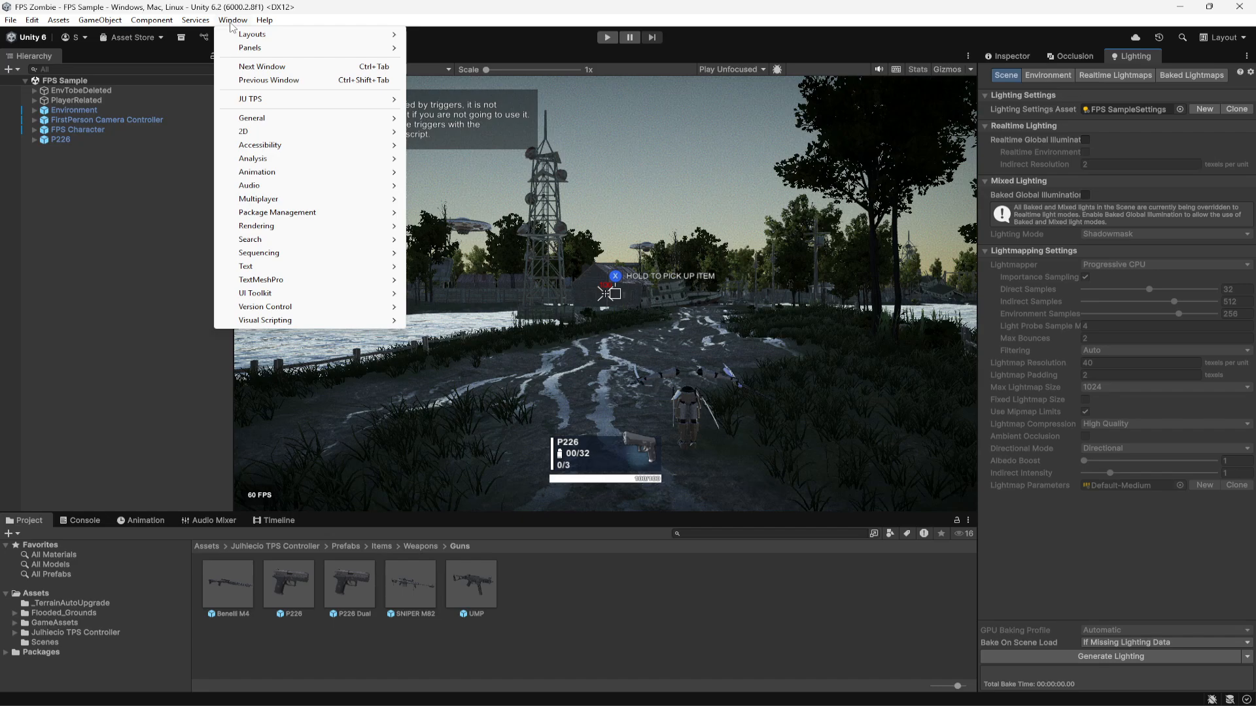
pyautogui.moveTo(262, 229)
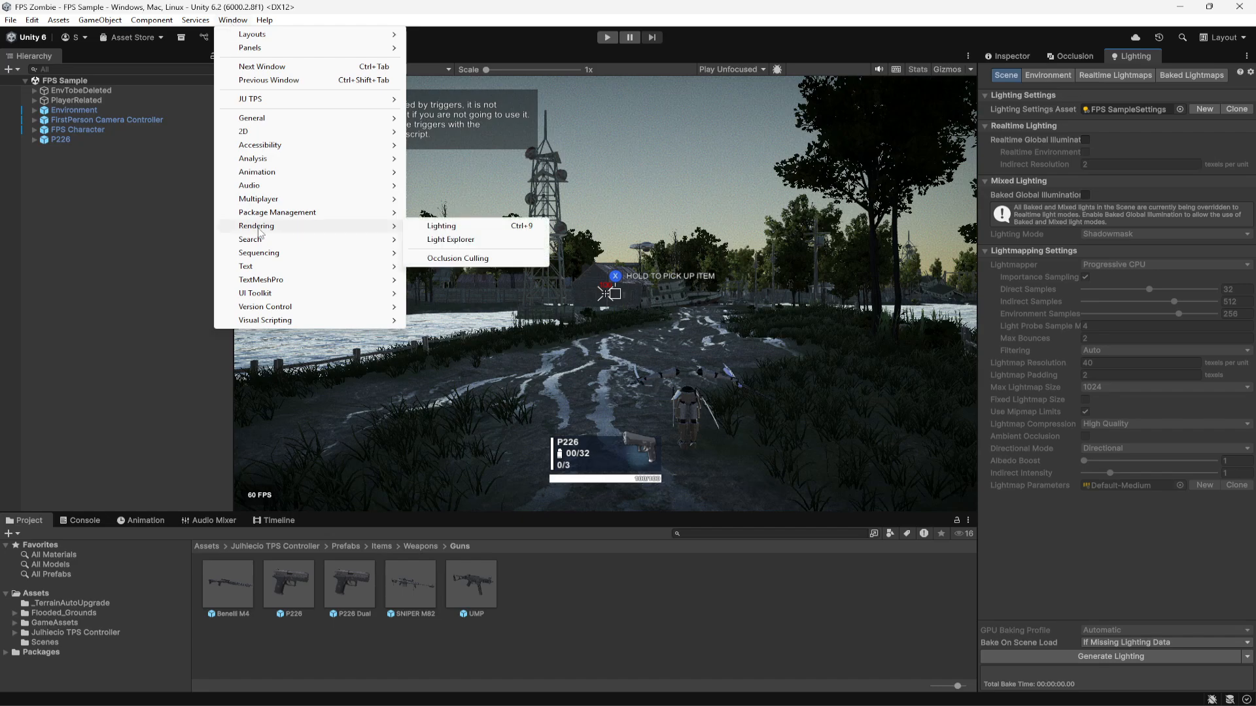
pyautogui.click(461, 229)
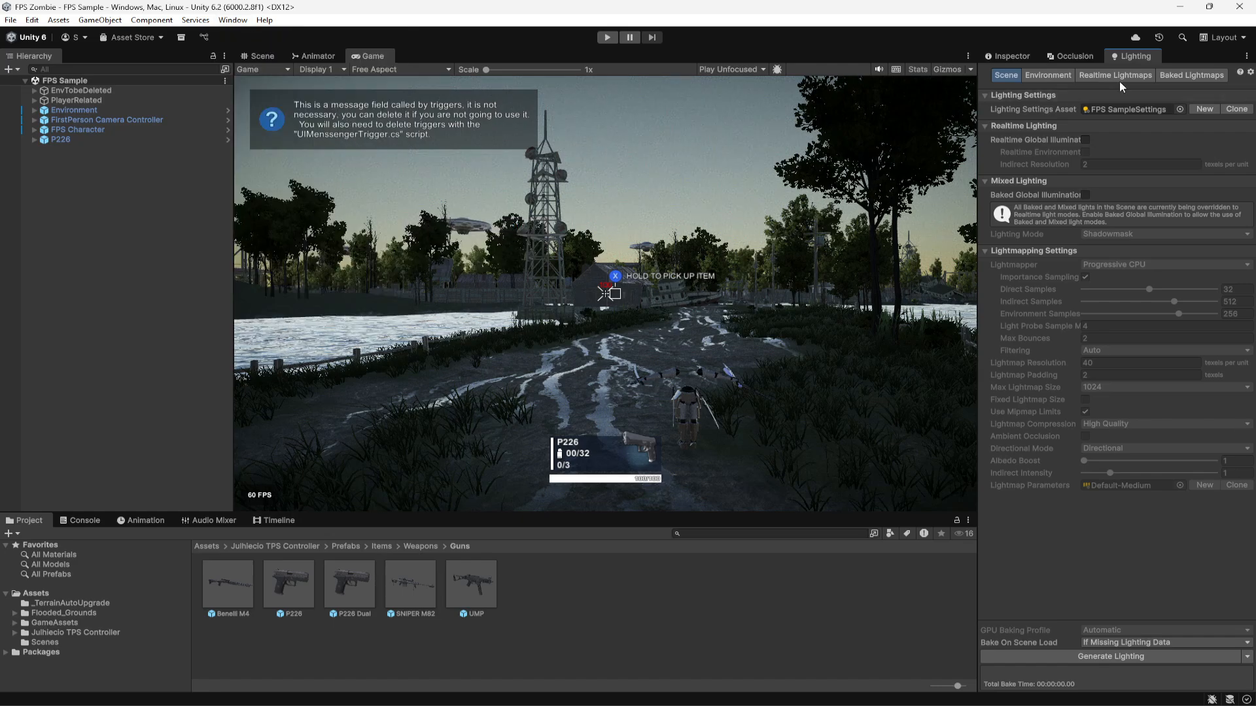
pyautogui.click(1081, 57)
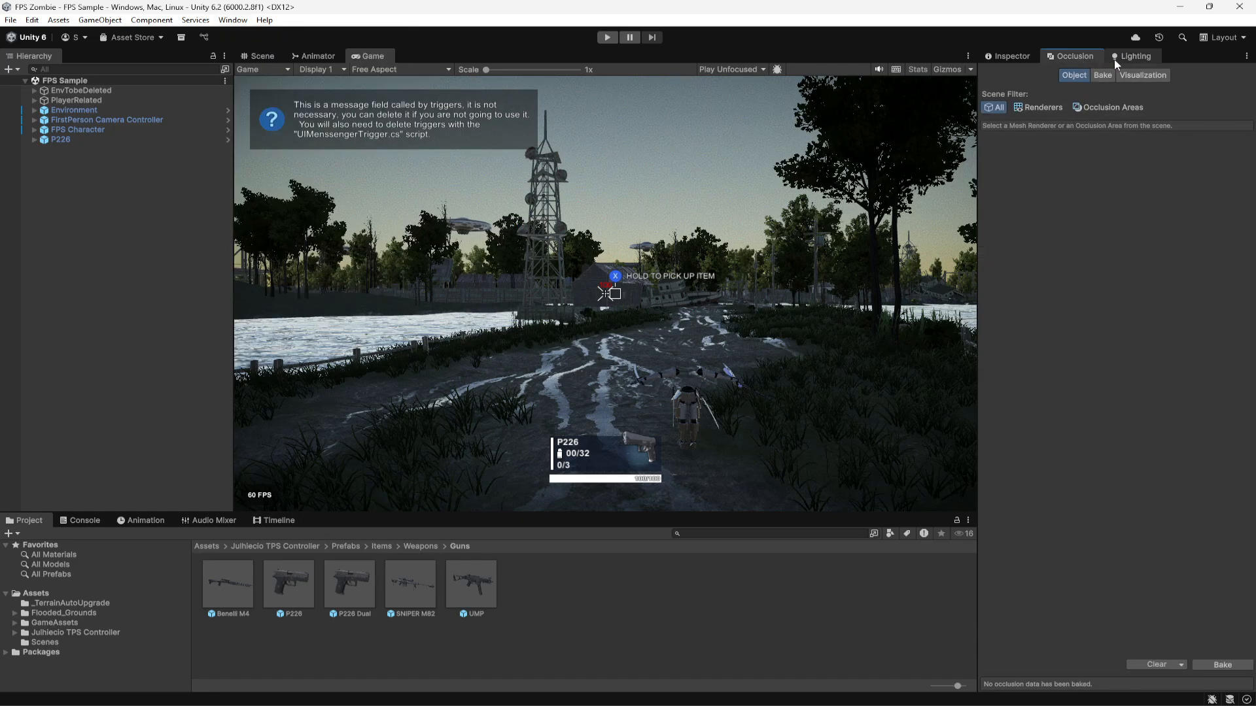
pyautogui.click(1133, 57)
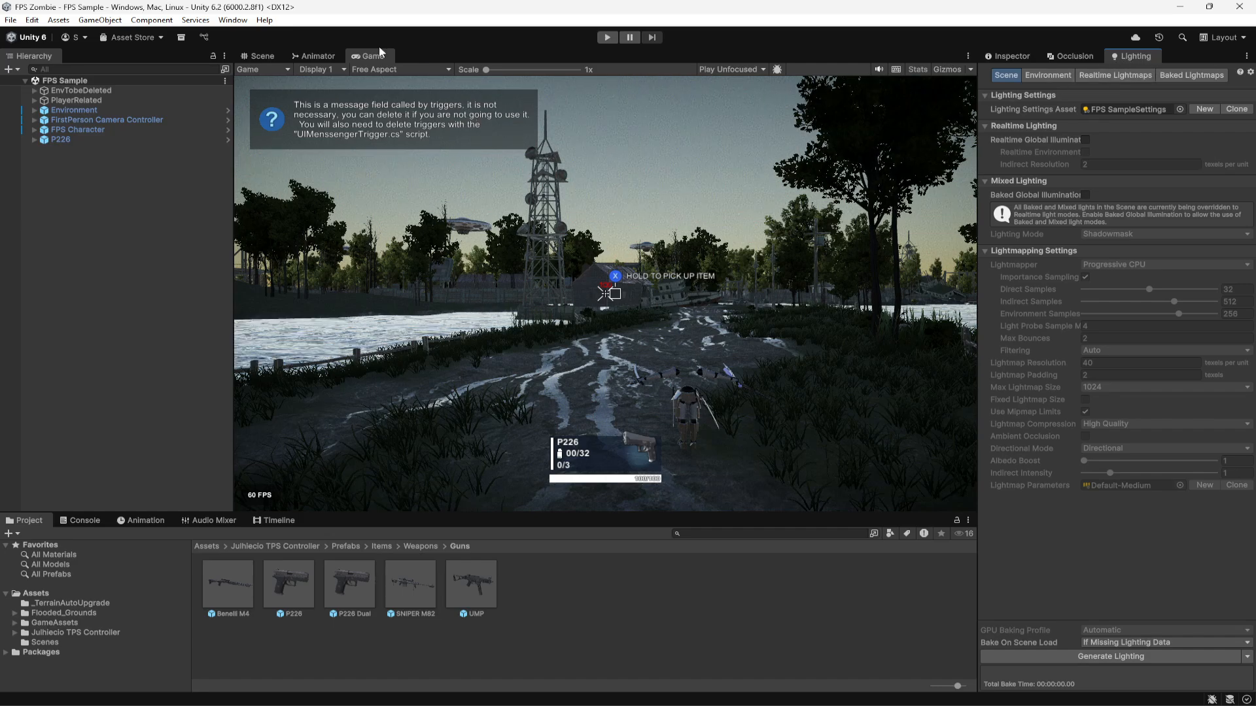
pyautogui.click(1074, 57)
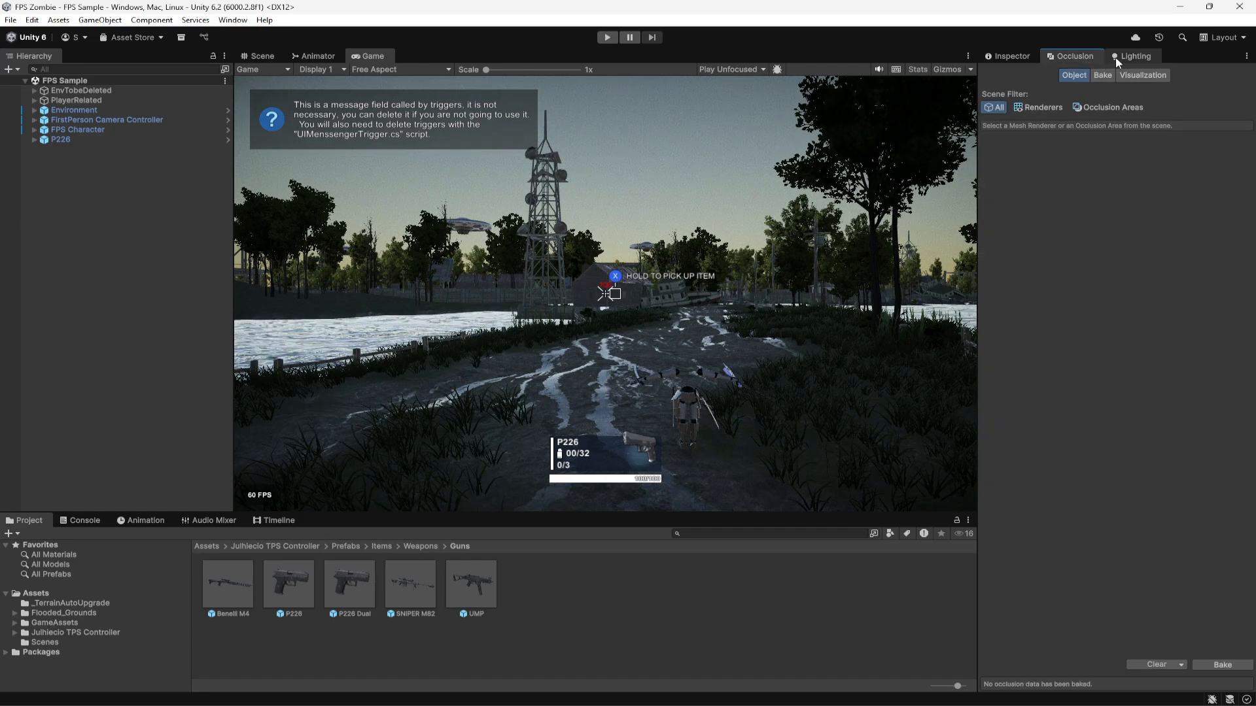
pyautogui.click(1125, 58)
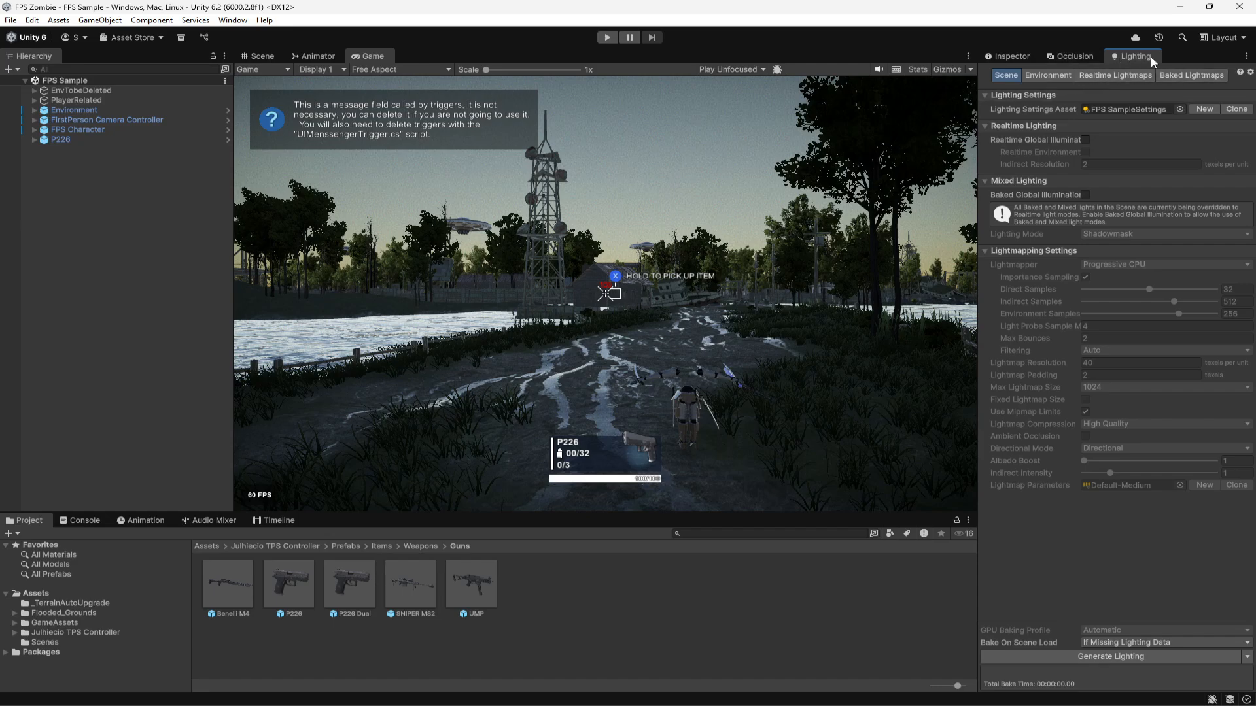
# Set the environment lighting intensity multiplier to 0 and the environment reflections intensity multiplier to 0.484.
pyautogui.click(1047, 74)
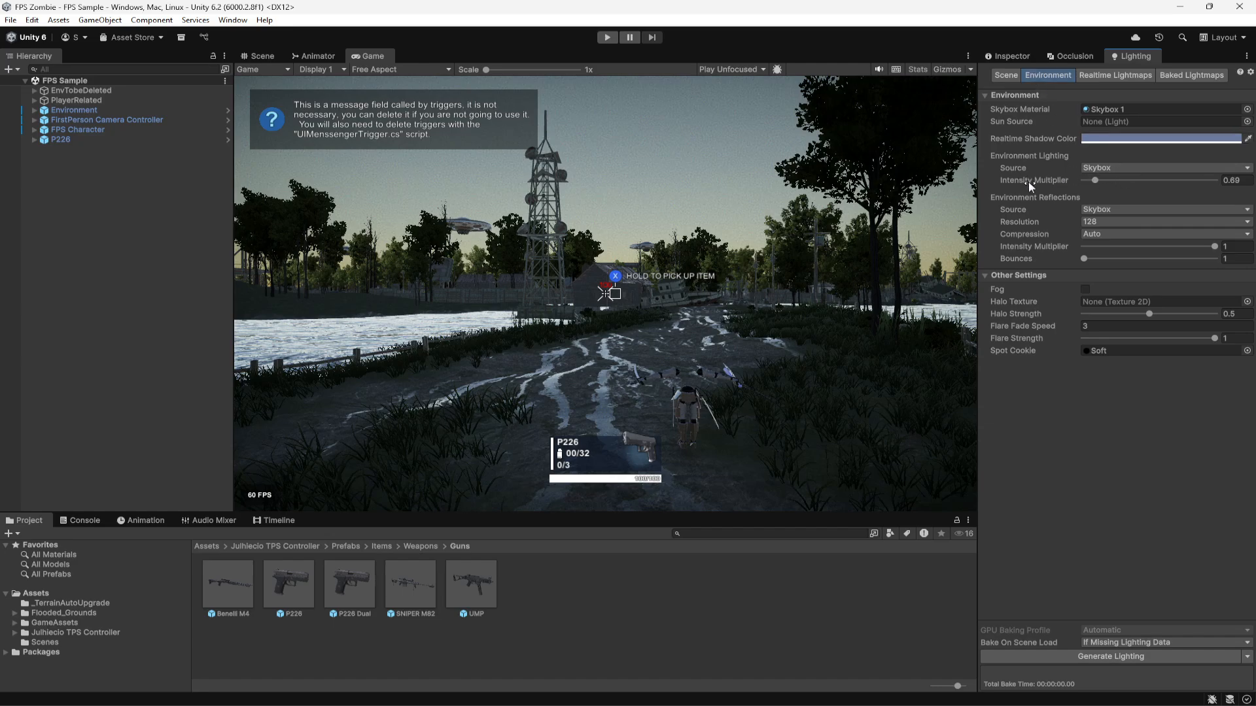
pyautogui.moveTo(1094, 180); pyautogui.dragTo(1073, 178)
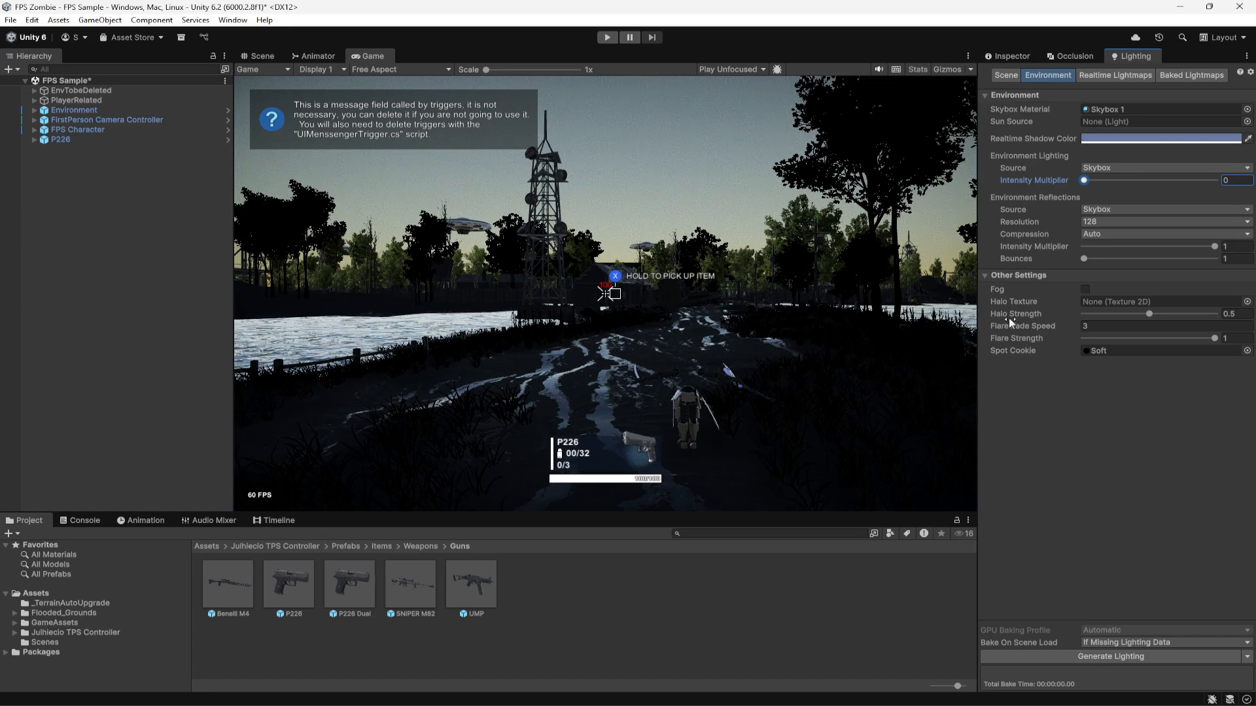
pyautogui.click(1232, 247)
pyautogui.write('.484')
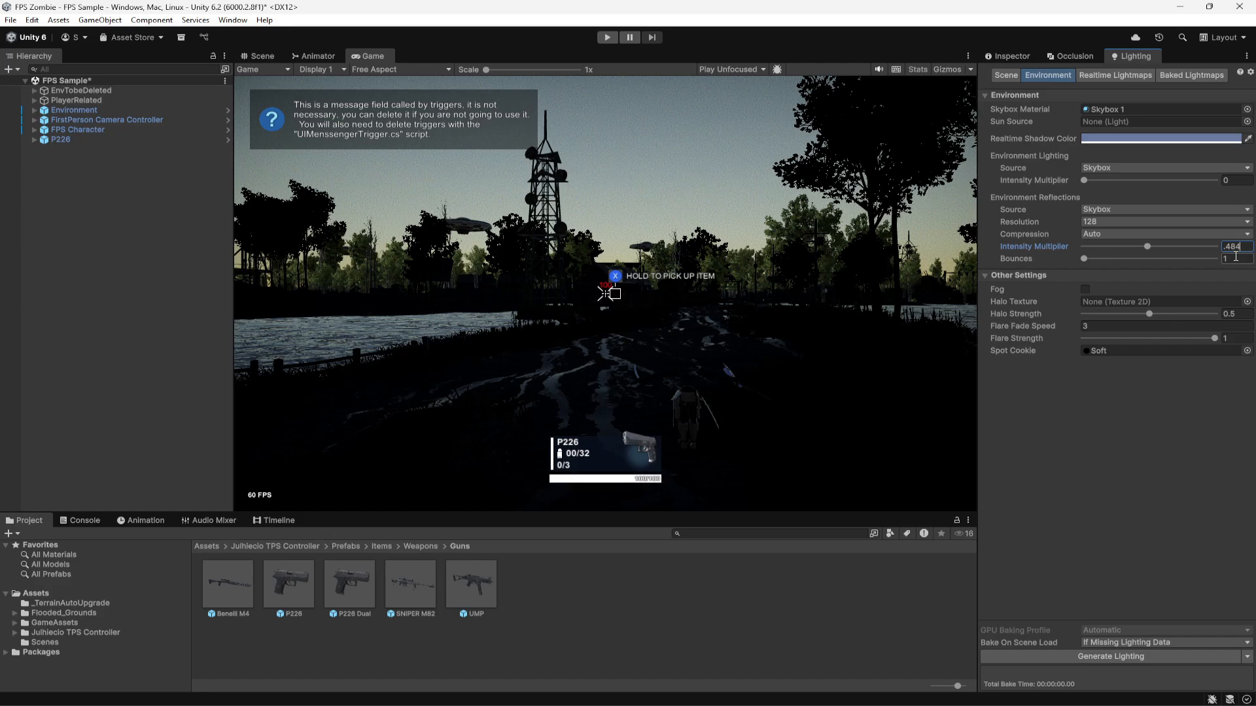
# Enable fog in the scene's environment lighting settings.
pyautogui.click(1086, 289)
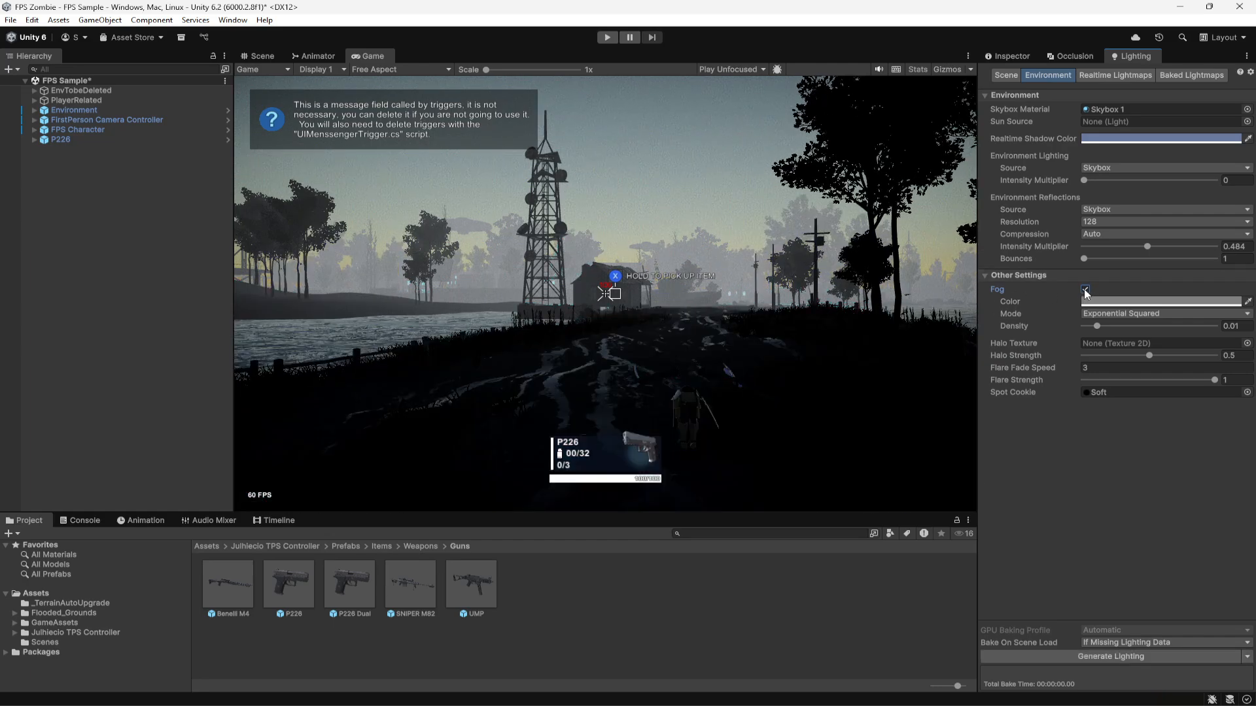
pyautogui.click(1086, 288)
pyautogui.click(1085, 288)
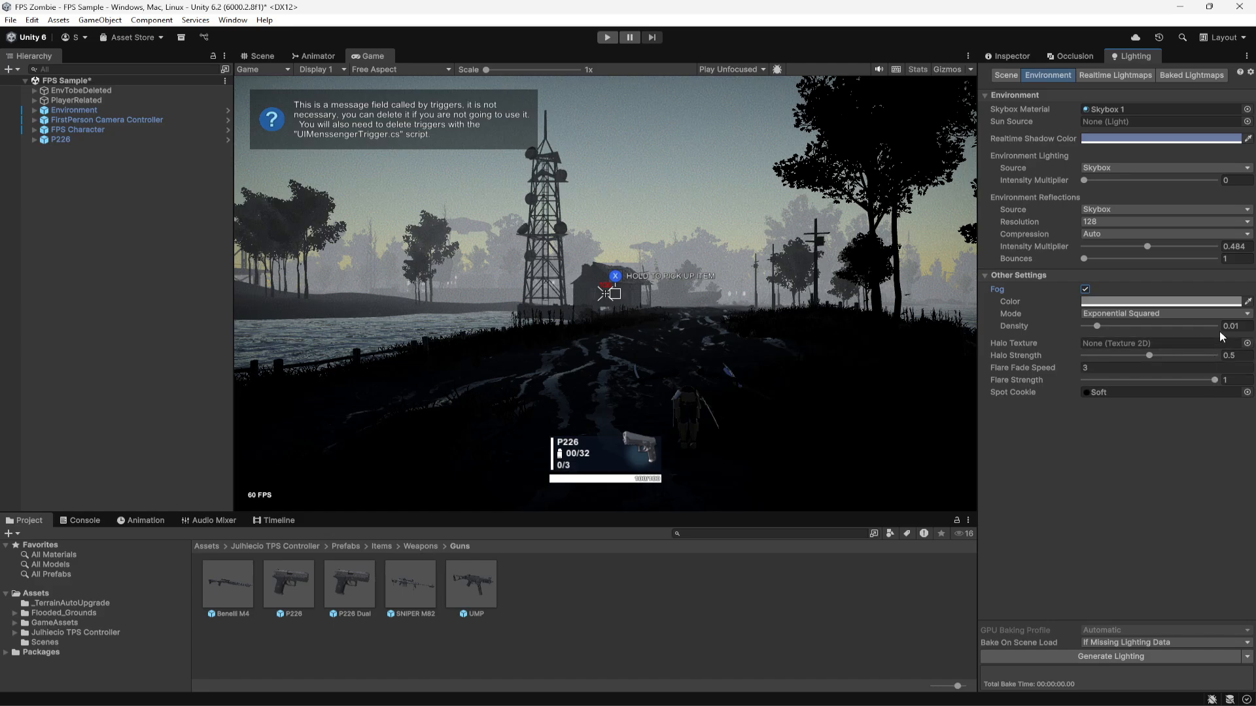
# Set the fog color to hexadecimal 20314E and save the scene.
pyautogui.click(1112, 306)
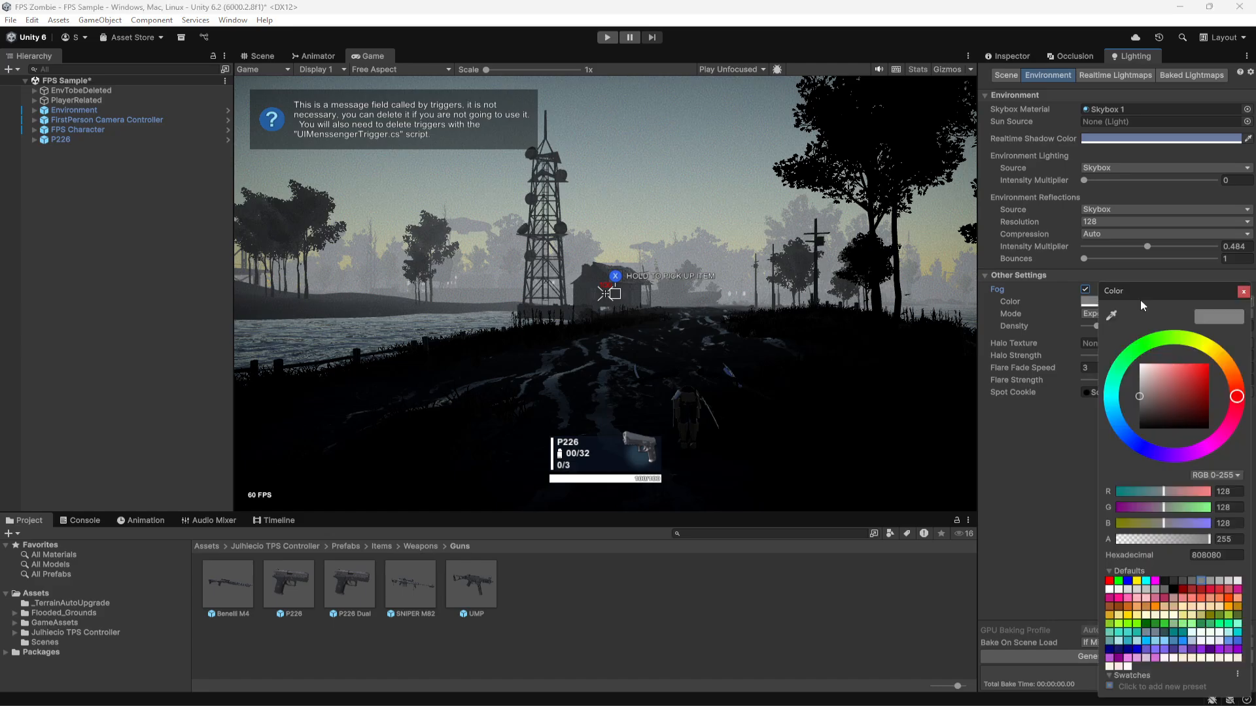
pyautogui.click(1227, 555)
pyautogui.write('20314E')
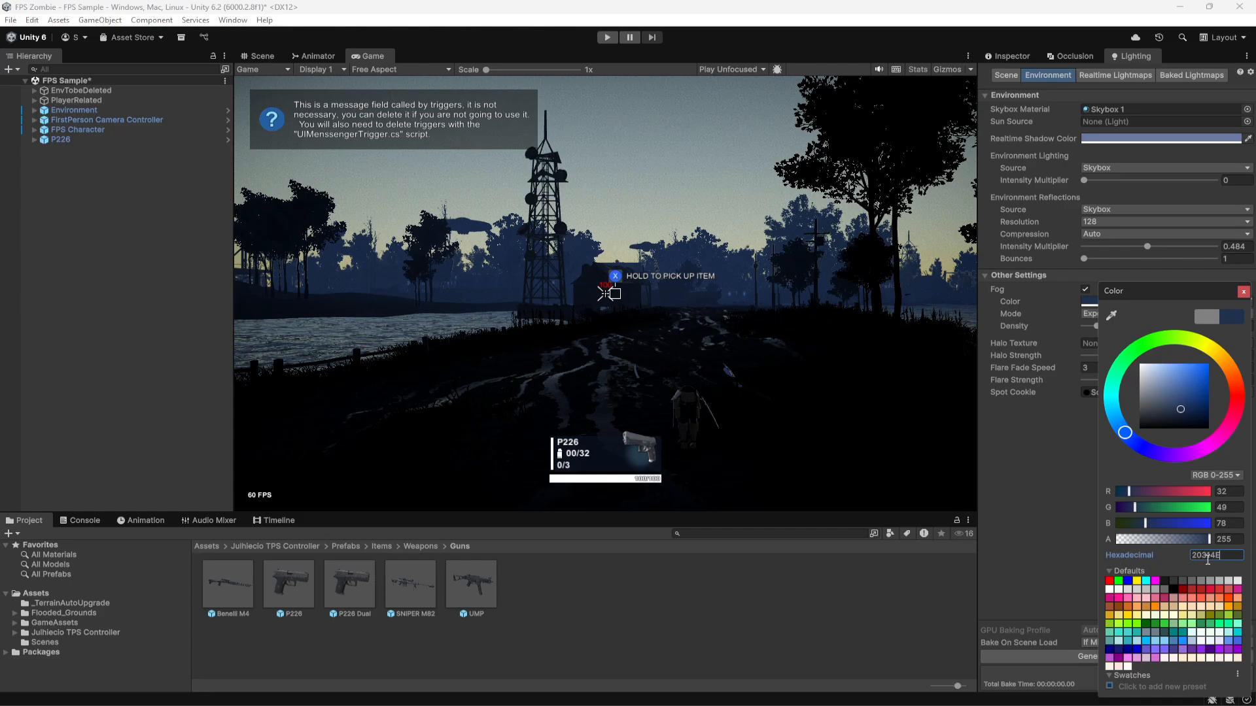
pyautogui.click(1242, 294)
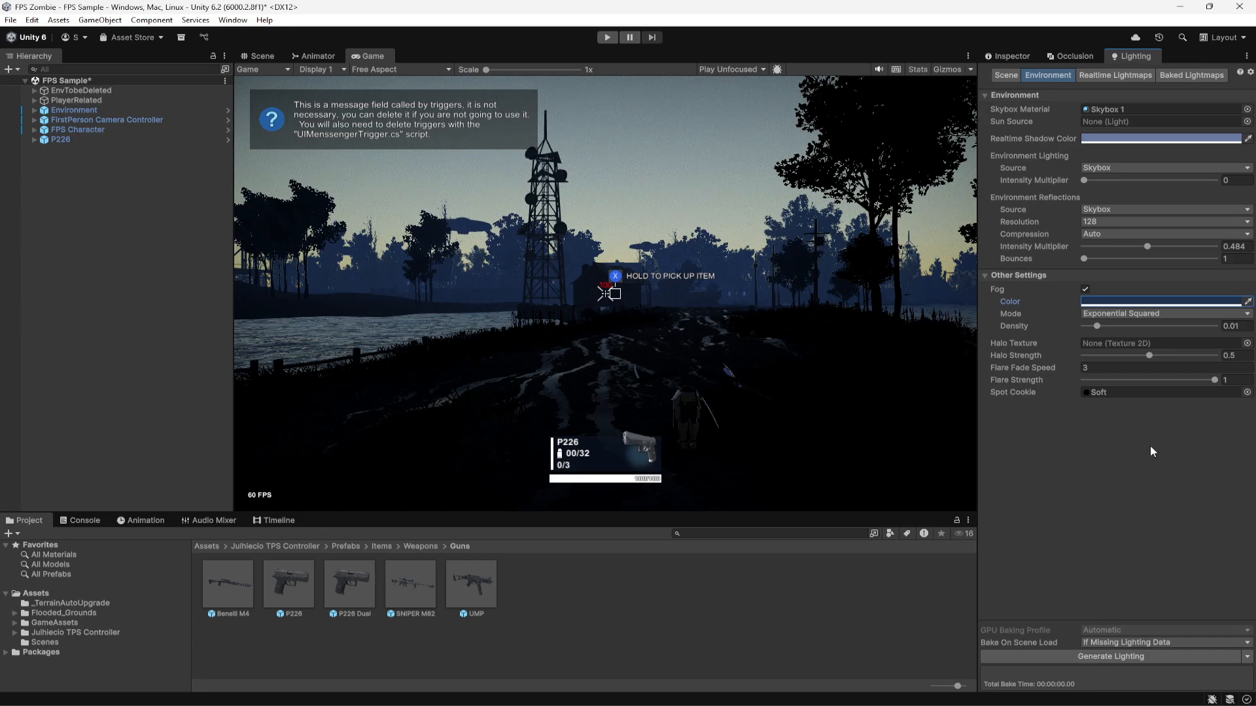
pyautogui.hotkey('ctrl', 's')
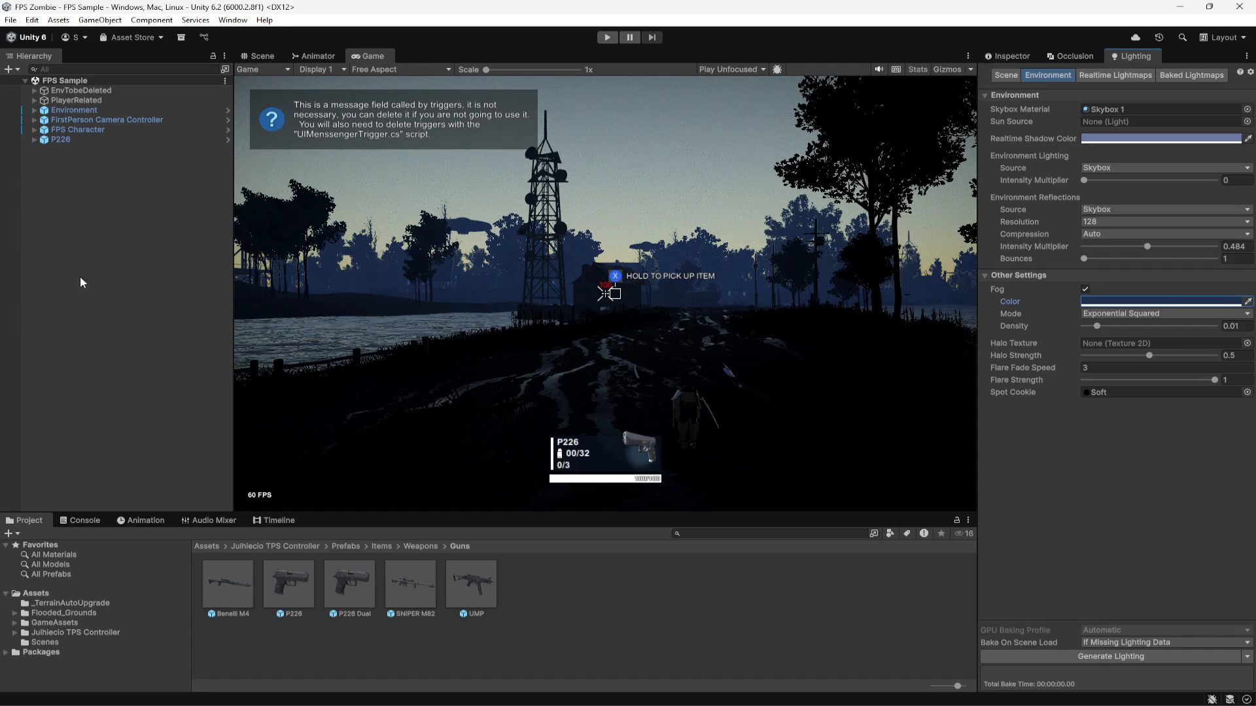
# Search the scene hierarchy for objects matching "pos" and clear the search.
pyautogui.click(1008, 56)
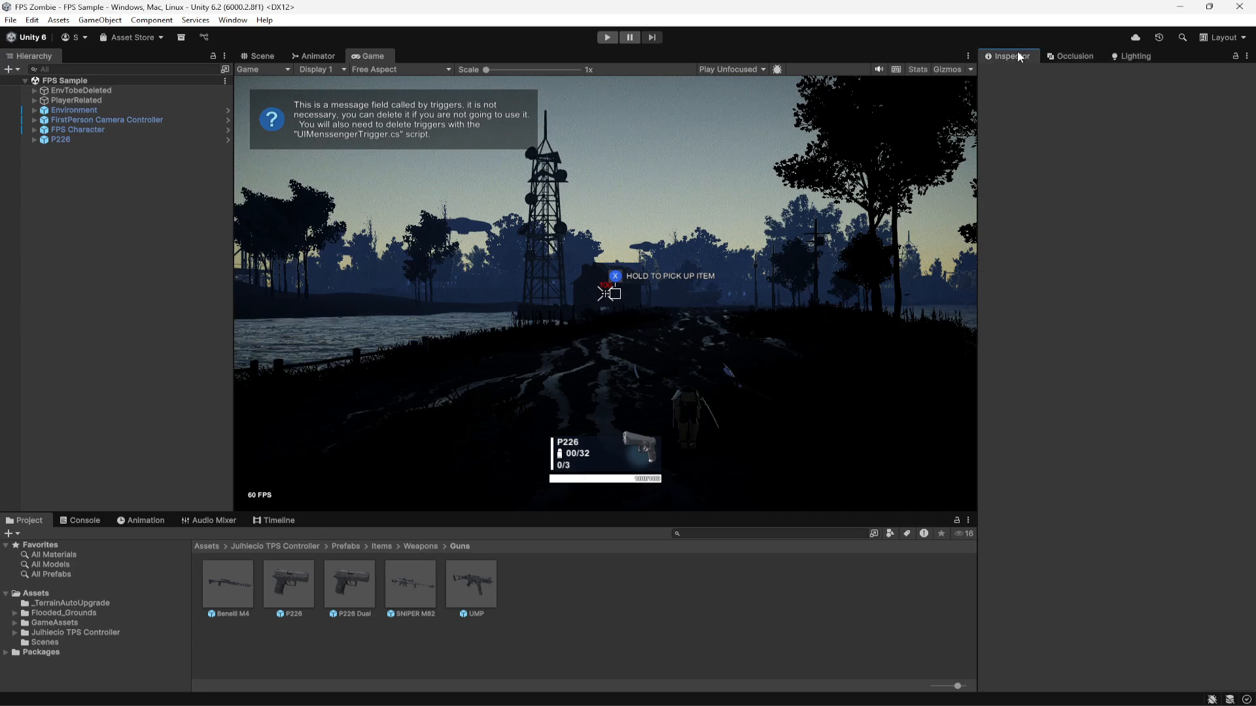
pyautogui.click(91, 69)
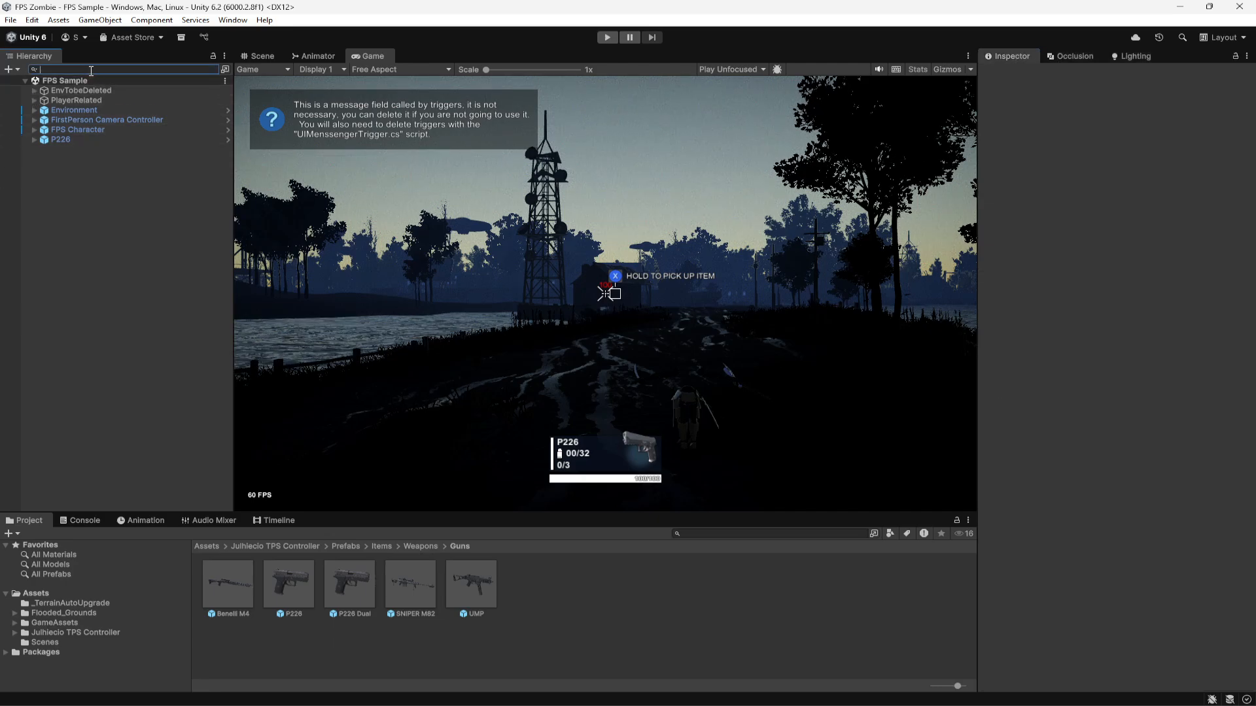
pyautogui.write('pos')
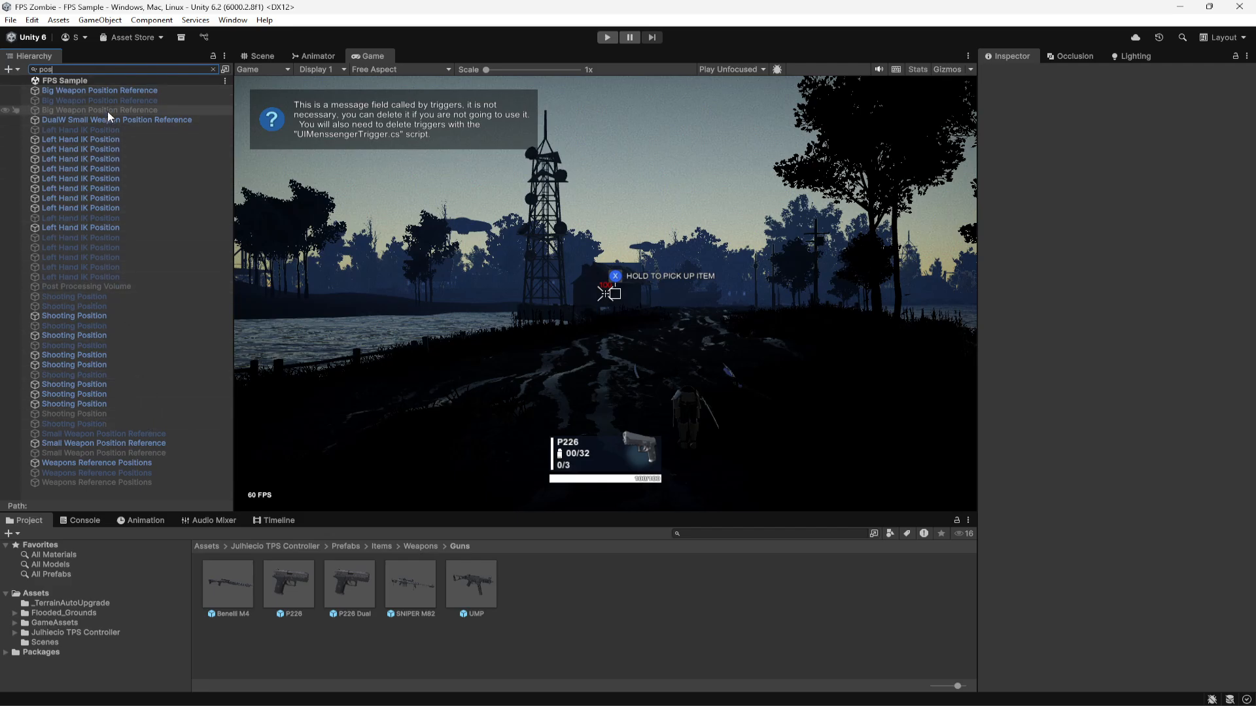
pyautogui.click(213, 69)
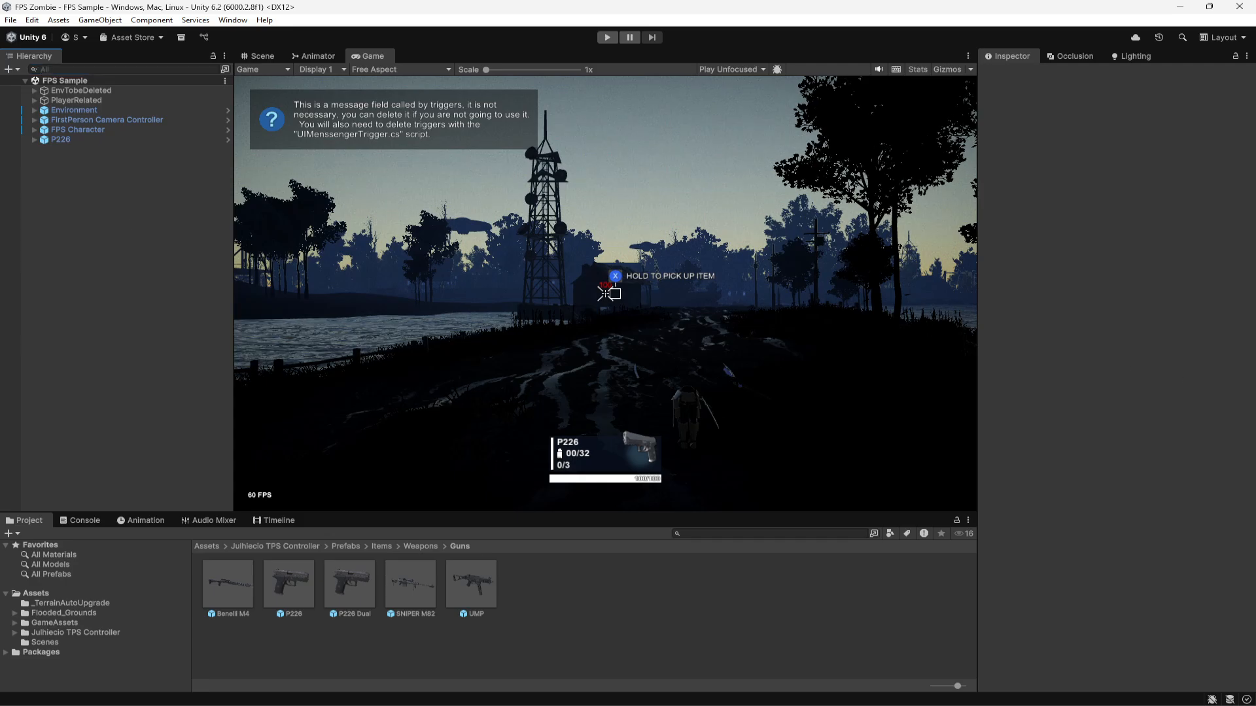
# Add a directional light to the FPS Sample scene.
pyautogui.rightClick(78, 199)
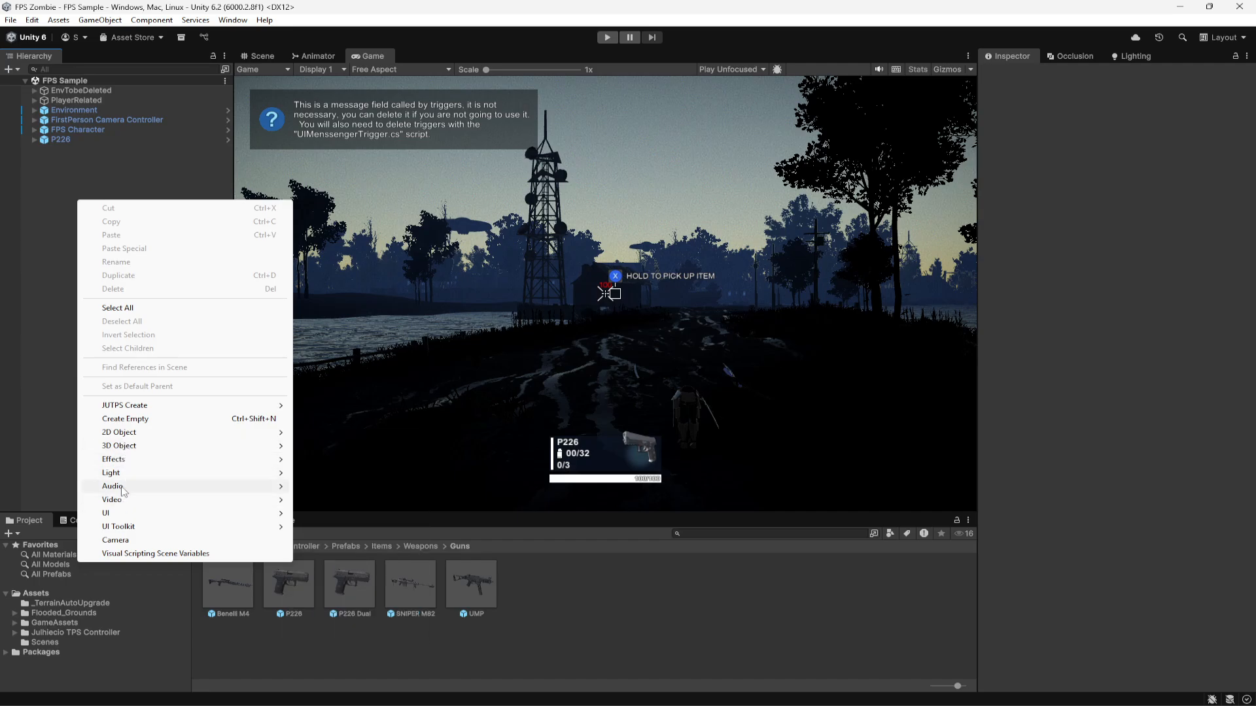
pyautogui.moveTo(122, 474)
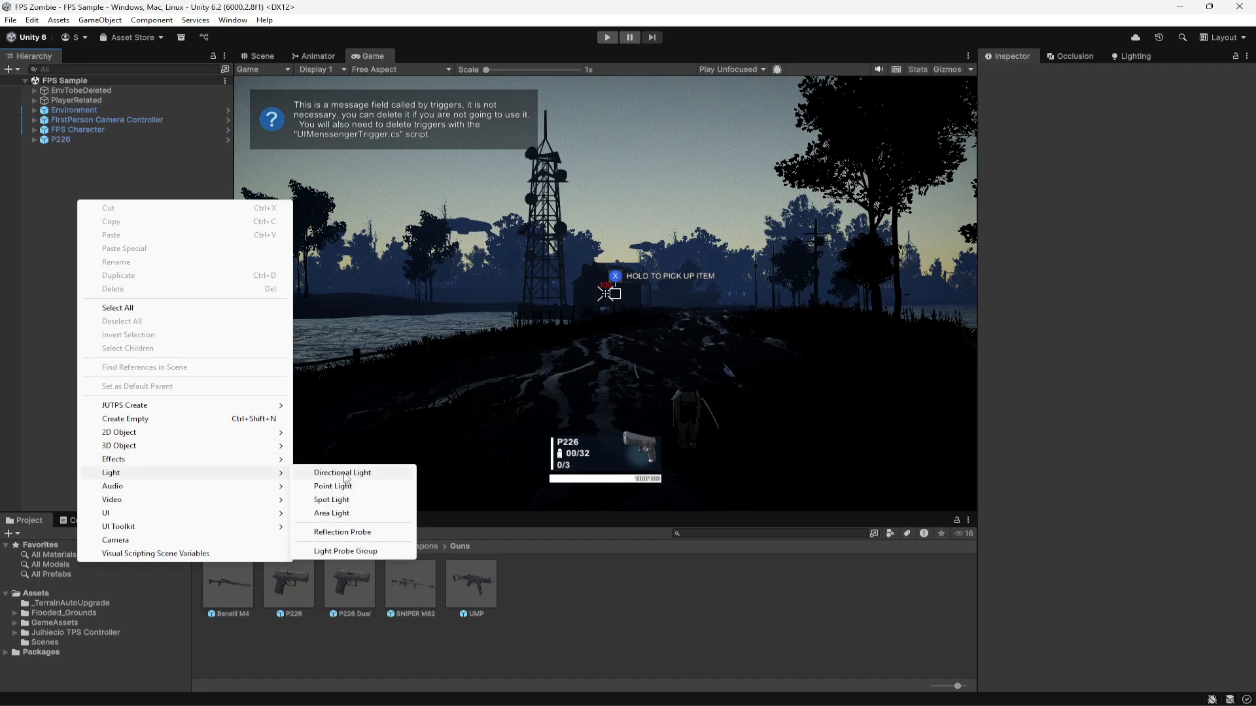
pyautogui.click(344, 473)
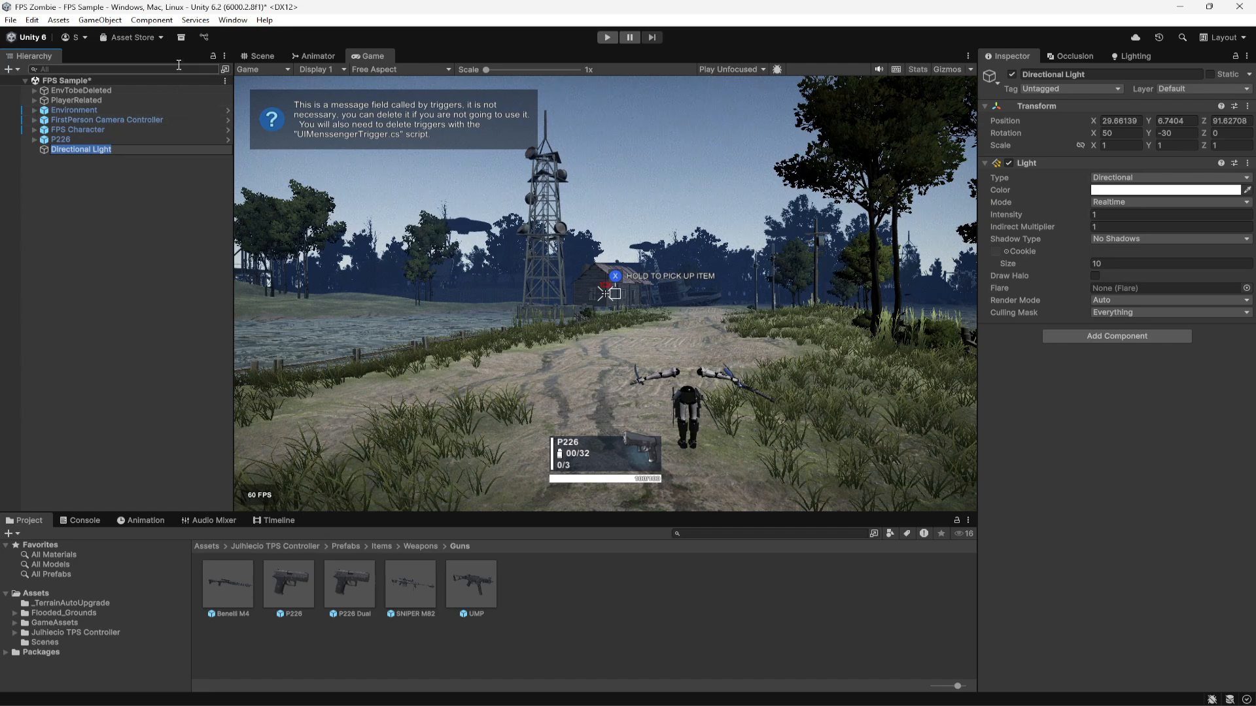
pyautogui.click(125, 197)
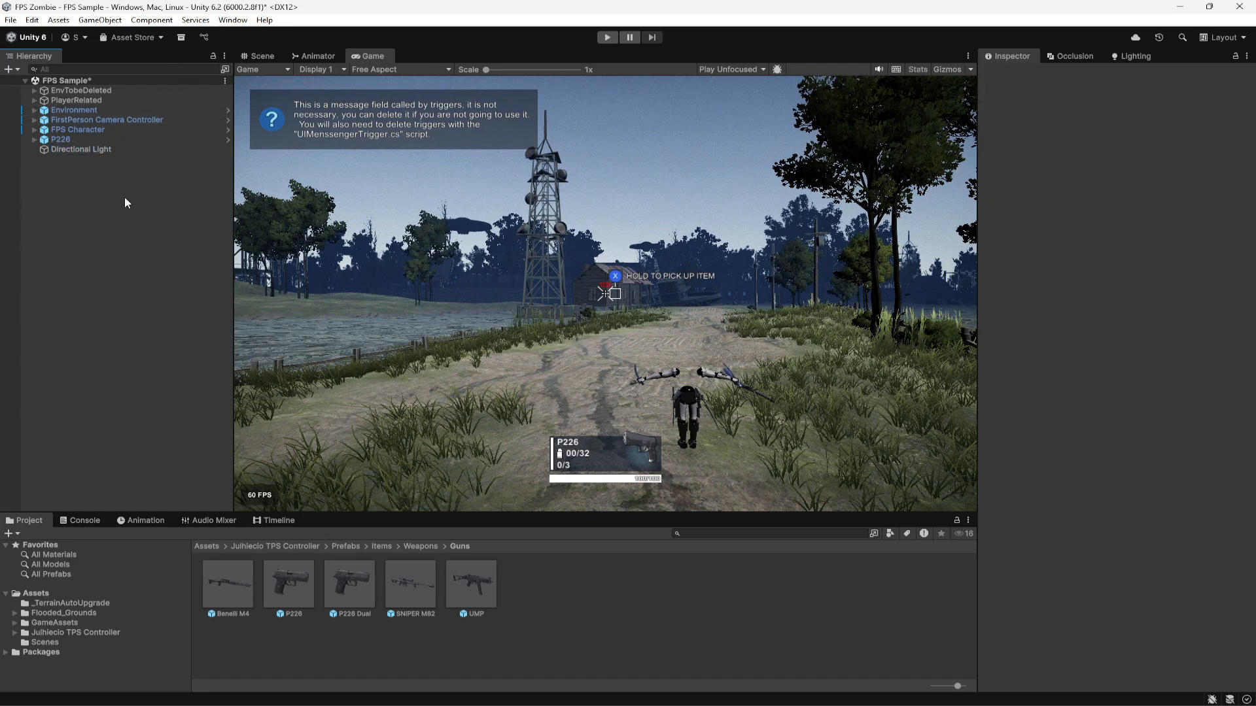
# Set the directional light's color to hexadecimal 20314E.
pyautogui.click(92, 152)
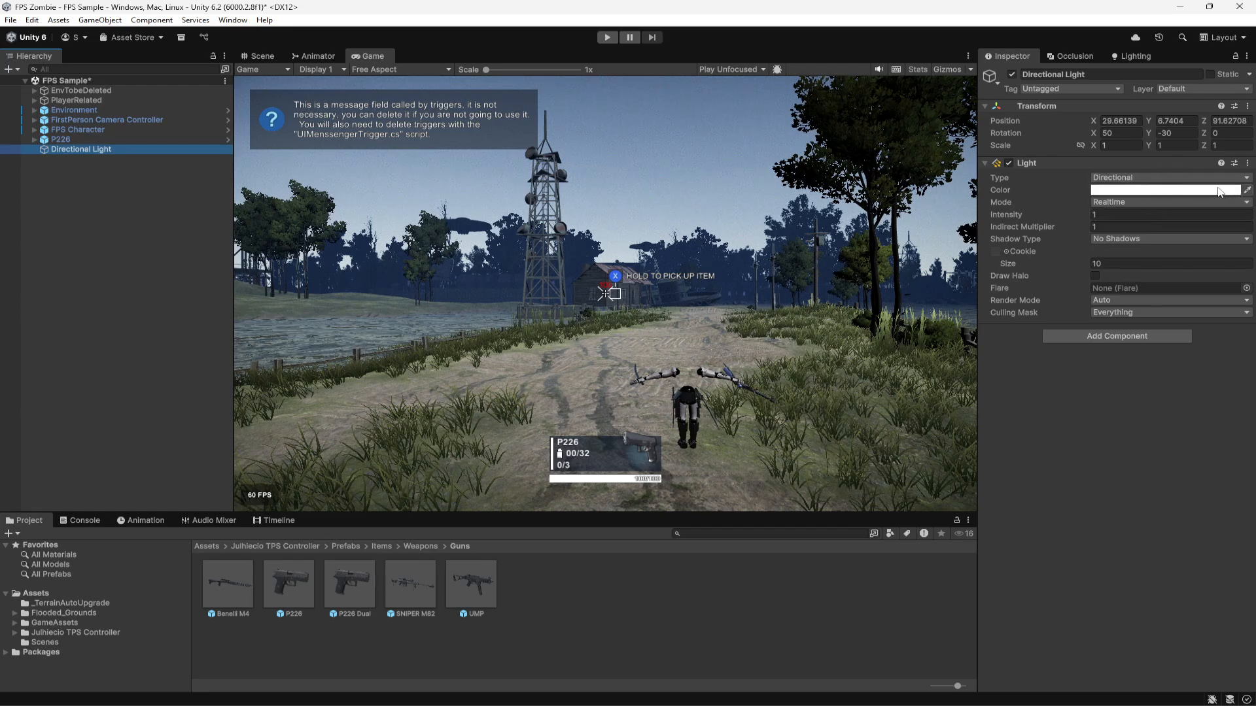
pyautogui.click(1156, 193)
pyautogui.click(1230, 445)
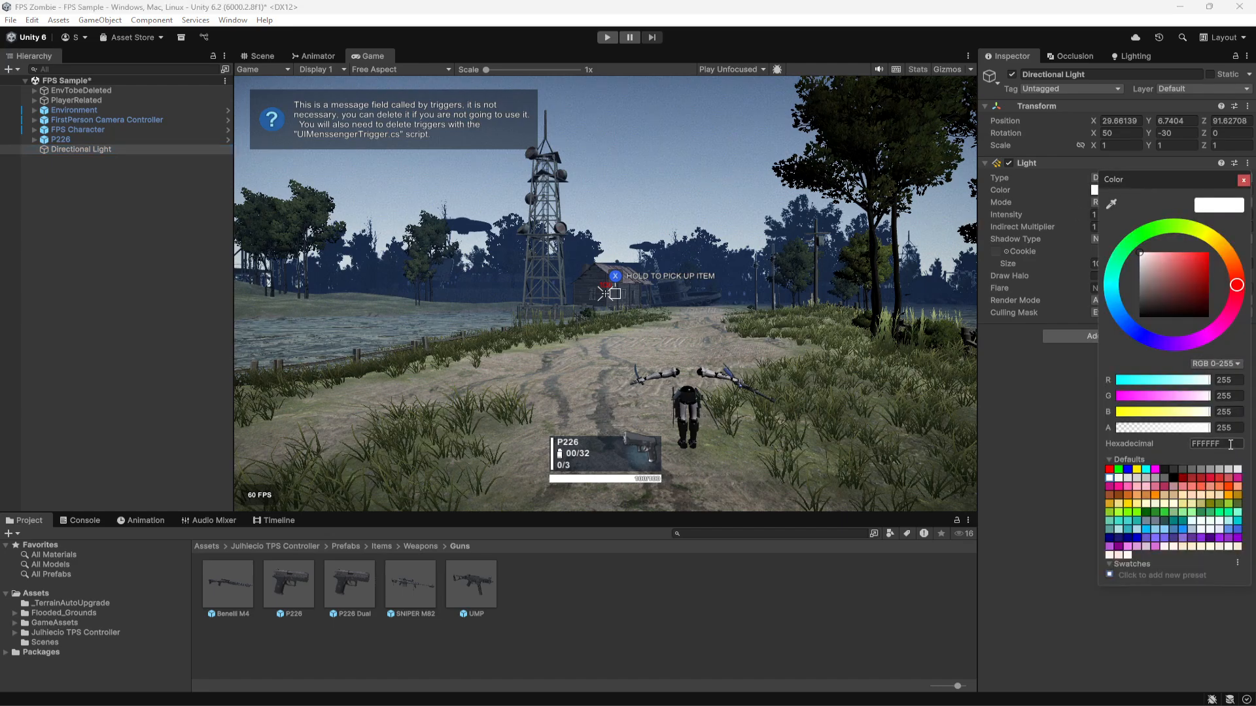
pyautogui.write('20314E')
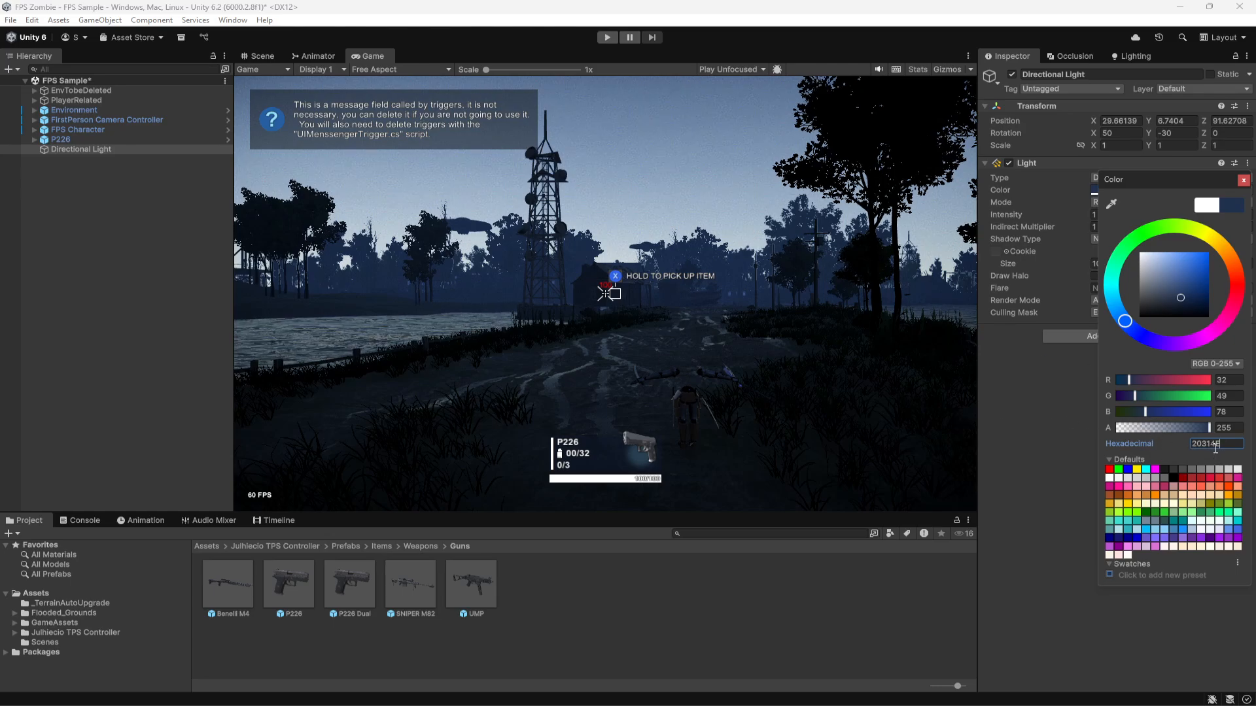
pyautogui.click(1243, 181)
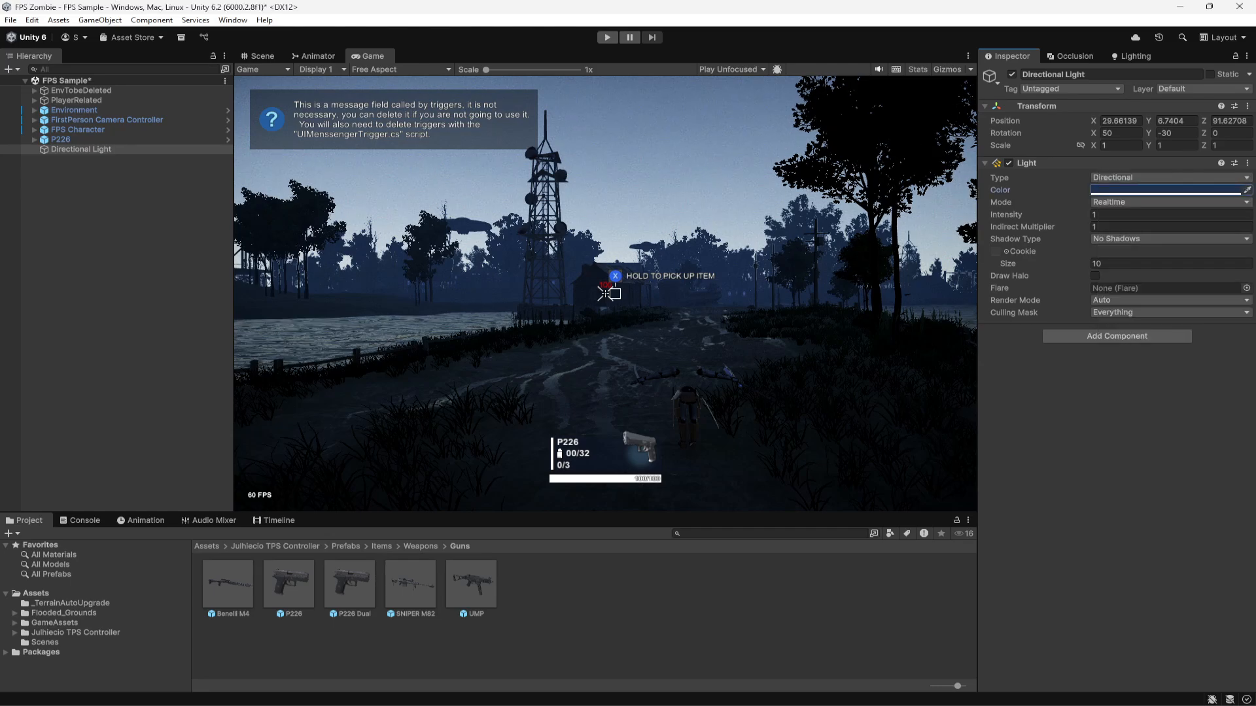
# Set the directional light's intensity to 0.1.
pyautogui.click(1100, 215)
pyautogui.write('0.1')
pyautogui.press('Return')
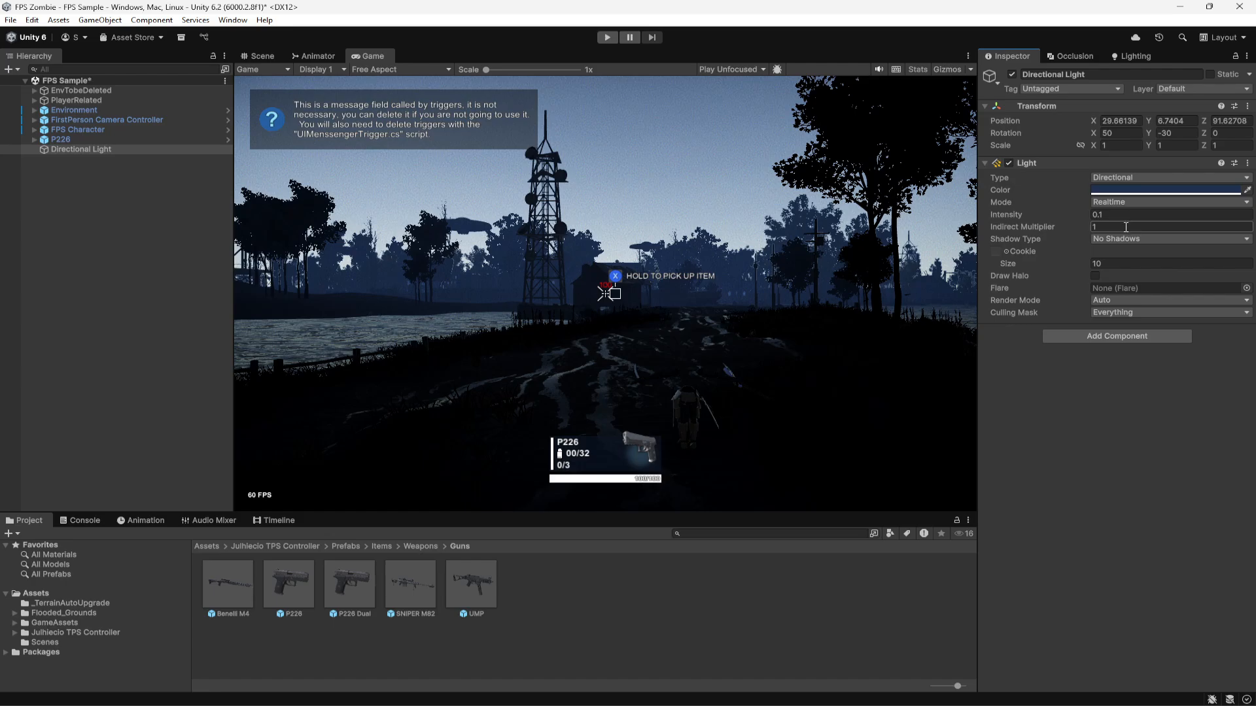
# Set the directional light's shadow type to Soft Shadows and save the scene.
pyautogui.click(1130, 239)
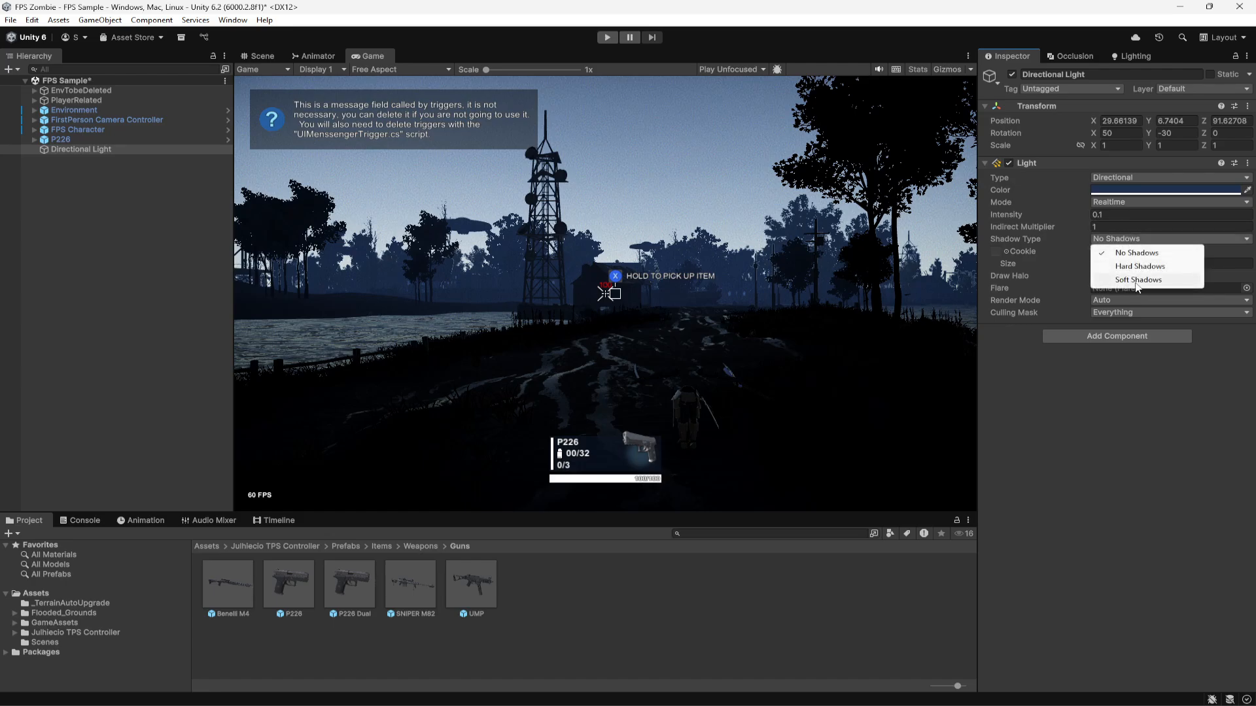
pyautogui.click(1137, 280)
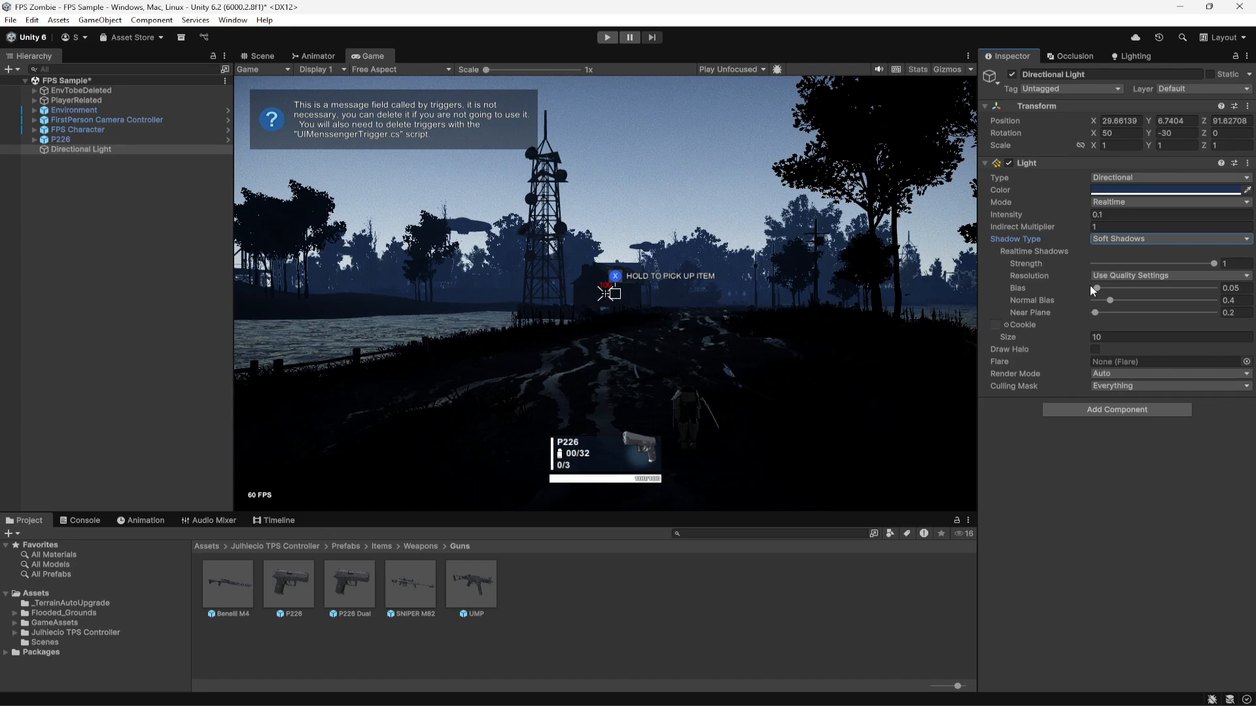
pyautogui.hotkey('ctrl', 's')
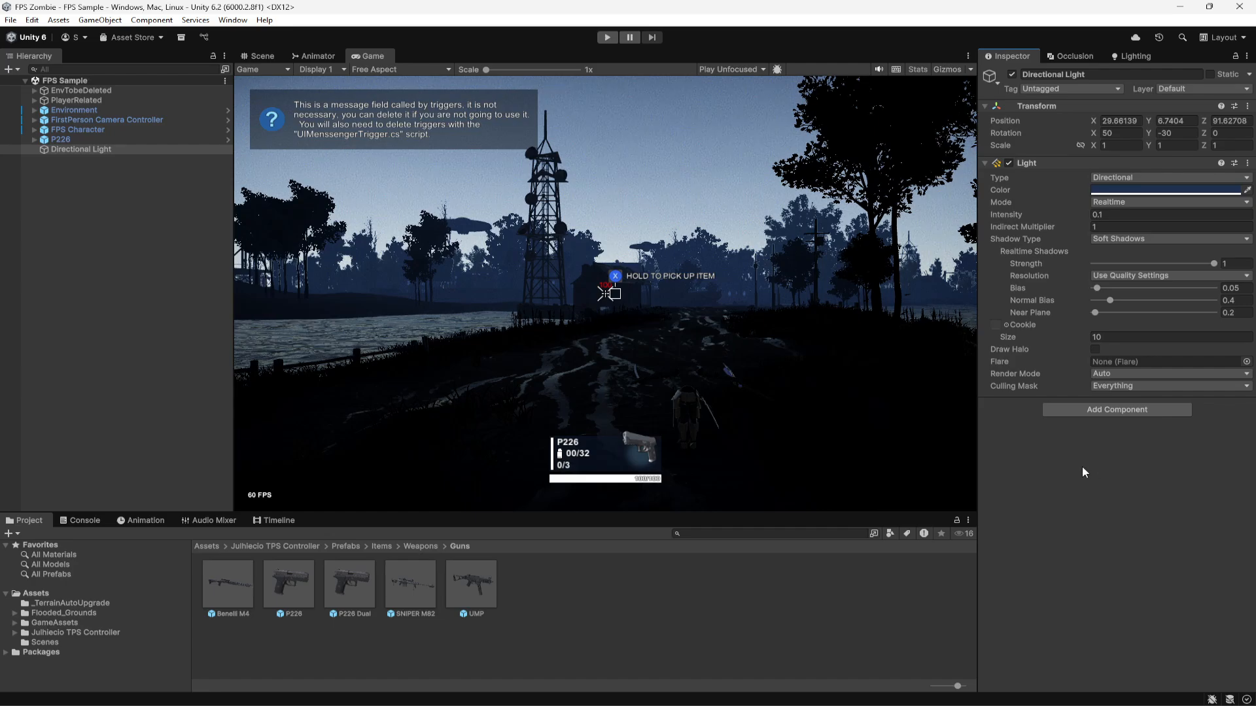
# Create an empty object in the scene root and name it PostProcess.
pyautogui.click(65, 201)
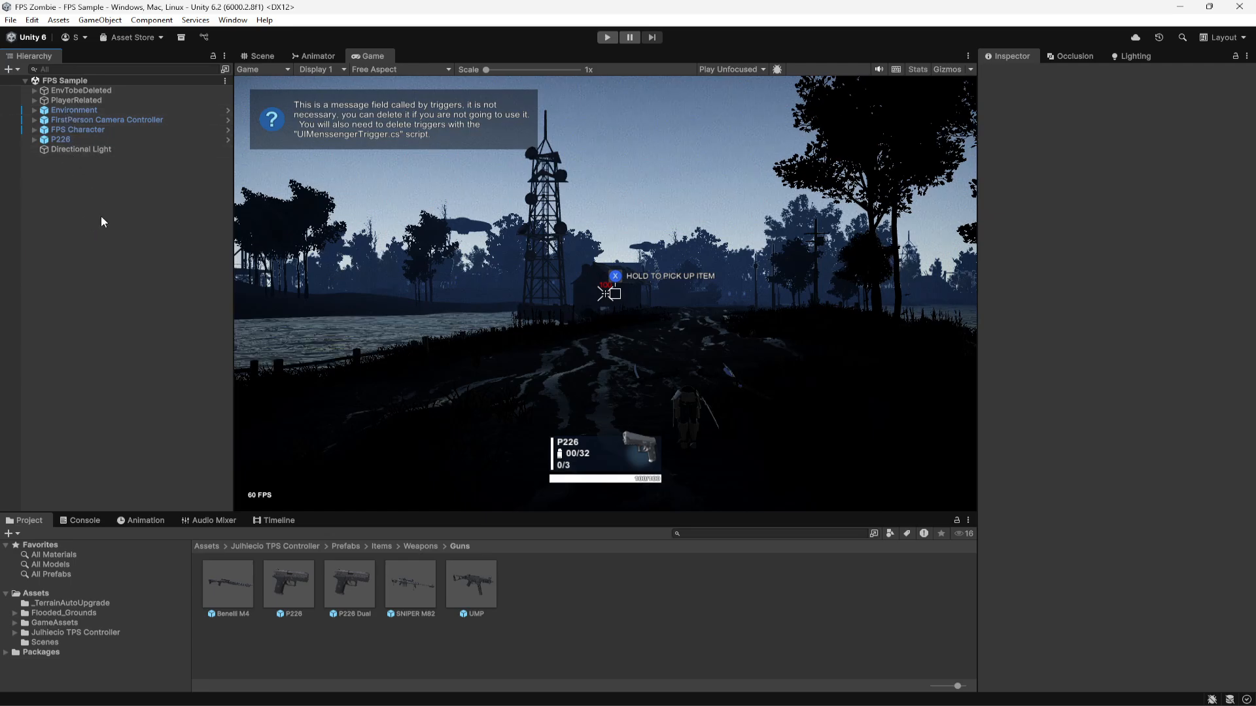
pyautogui.rightClick(71, 199)
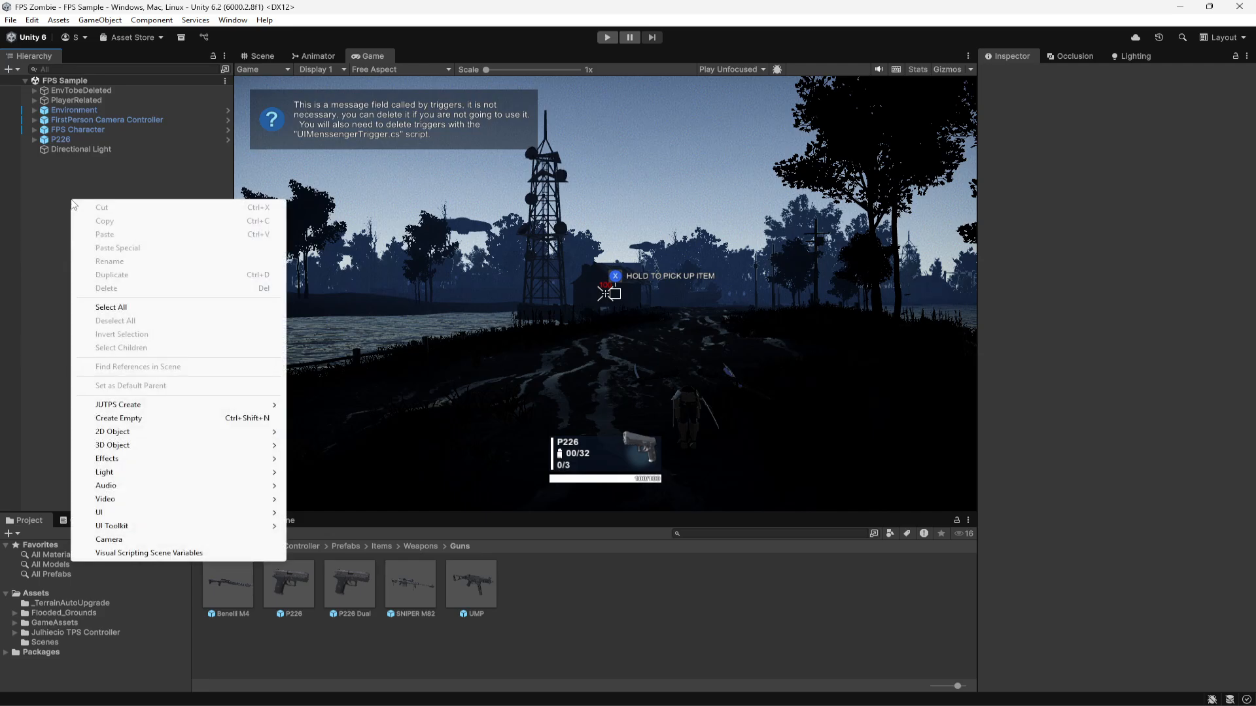
pyautogui.click(113, 418)
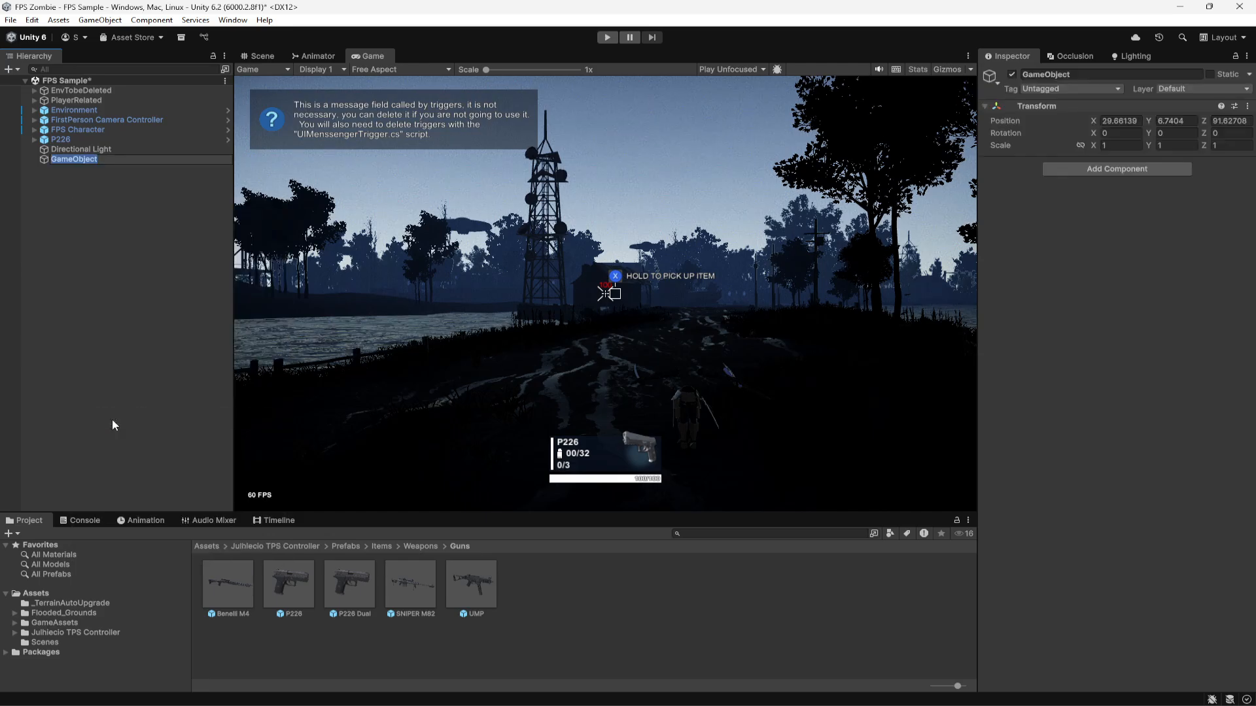
pyautogui.write('PostProcess')
pyautogui.press('Return')
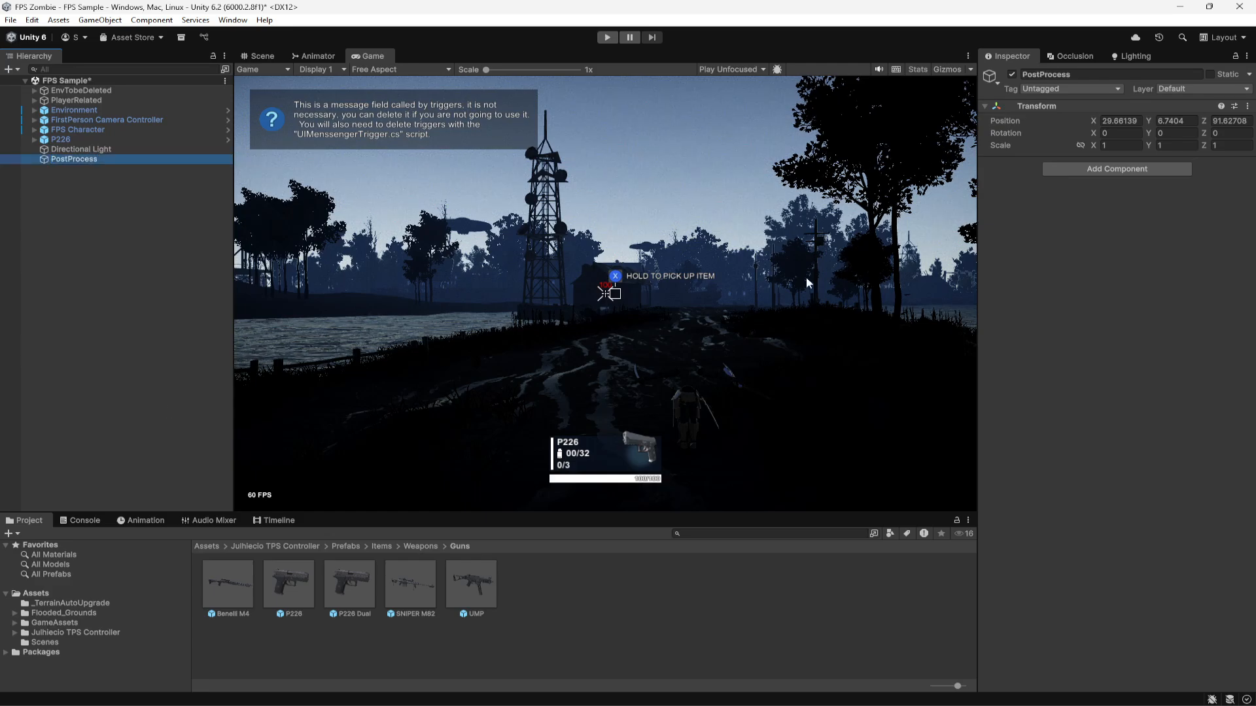
# Add a Post-process Volume component to the PostProcess object.
pyautogui.click(1105, 174)
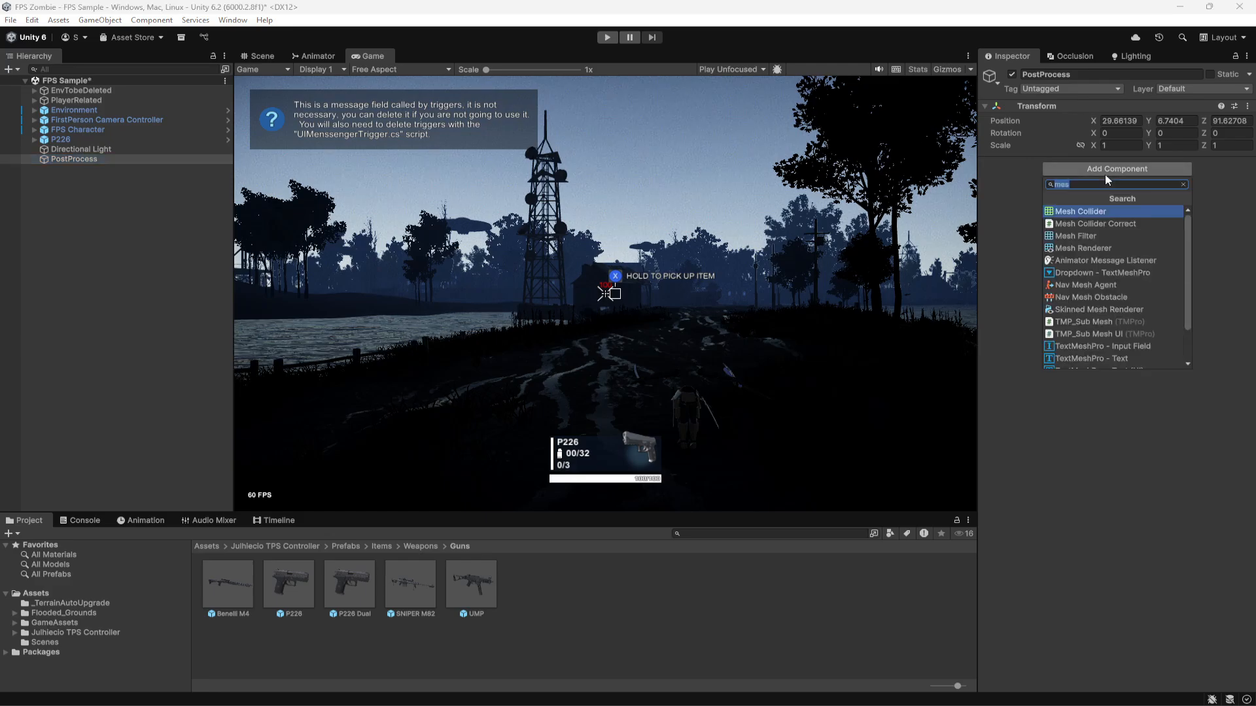
pyautogui.write('pos')
pyautogui.press('Down')
pyautogui.press('Down')
pyautogui.press('Down')
pyautogui.press('Down')
pyautogui.press('Down')
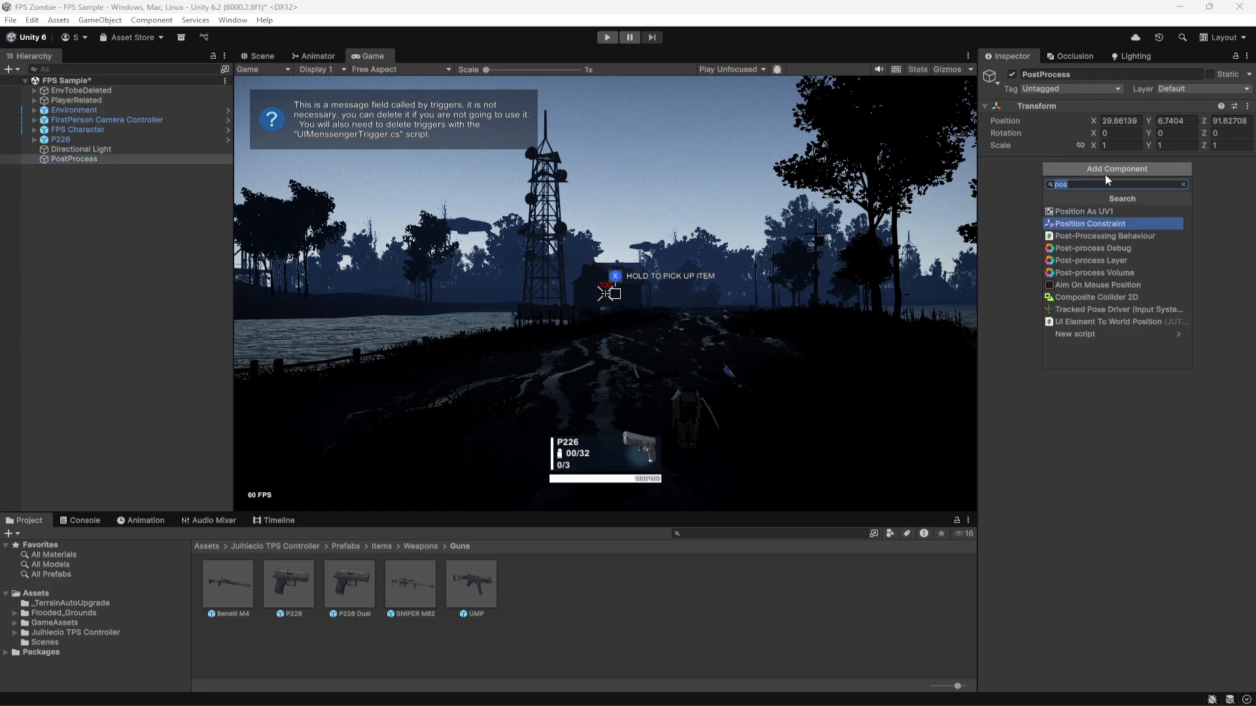
pyautogui.press('Return')
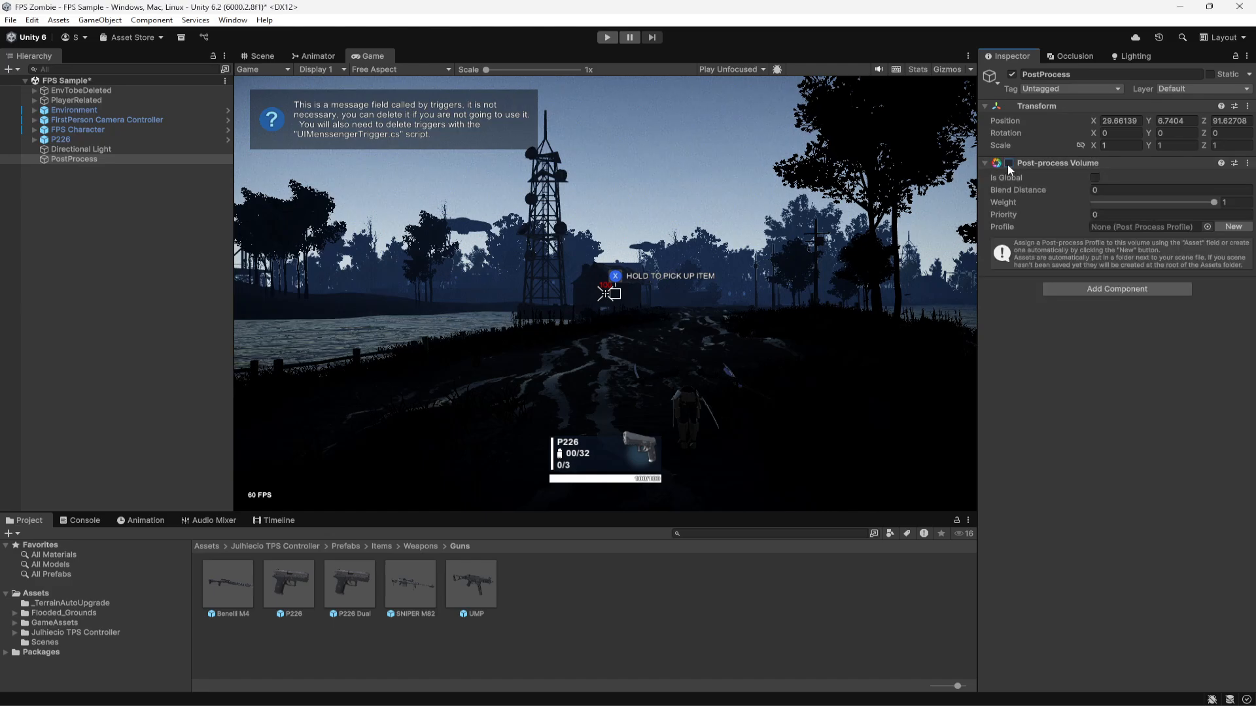
# Assign the PC DESKTOP profile to the post-process volume and toggle the volume off and on to compare the view.
pyautogui.click(1207, 227)
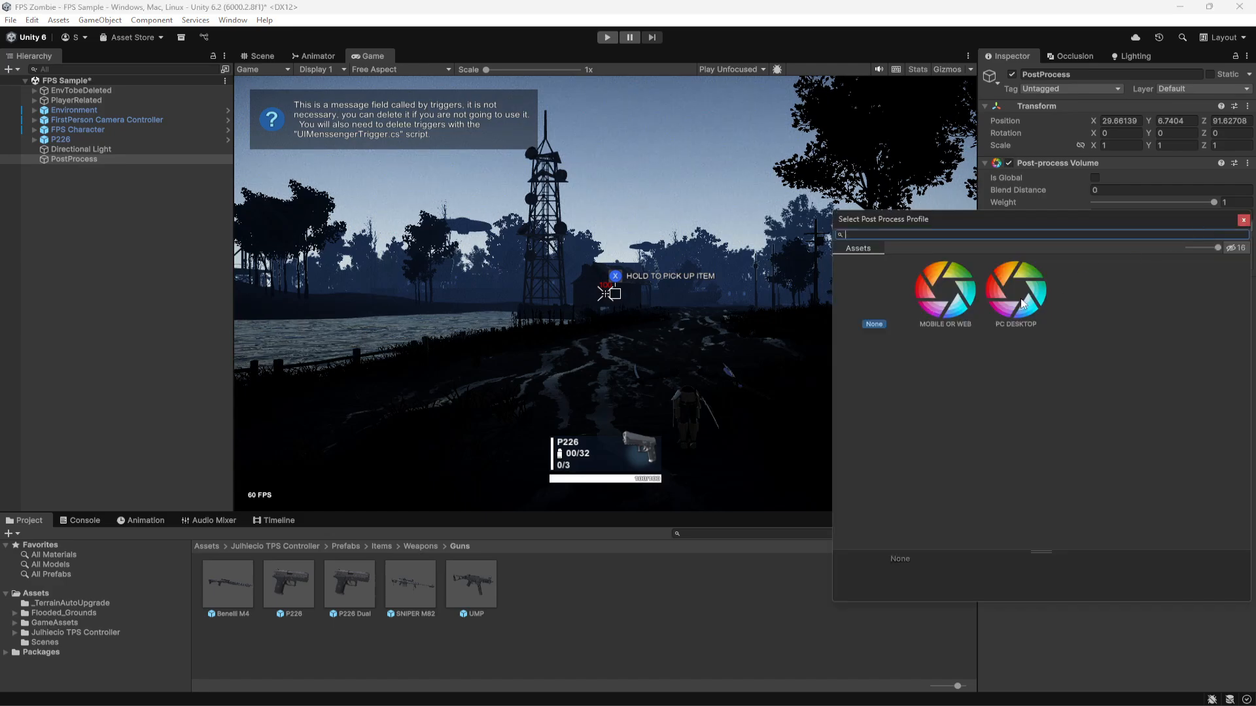
pyautogui.click(1023, 304)
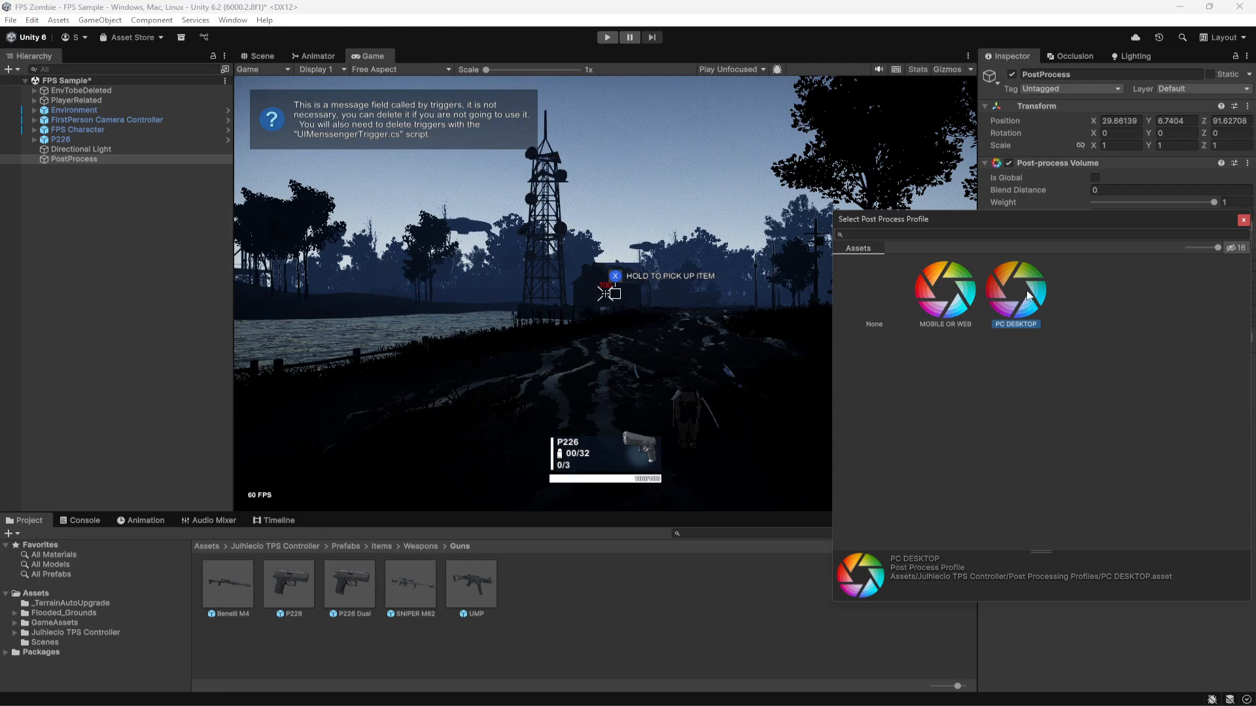
pyautogui.doubleClick(1027, 295)
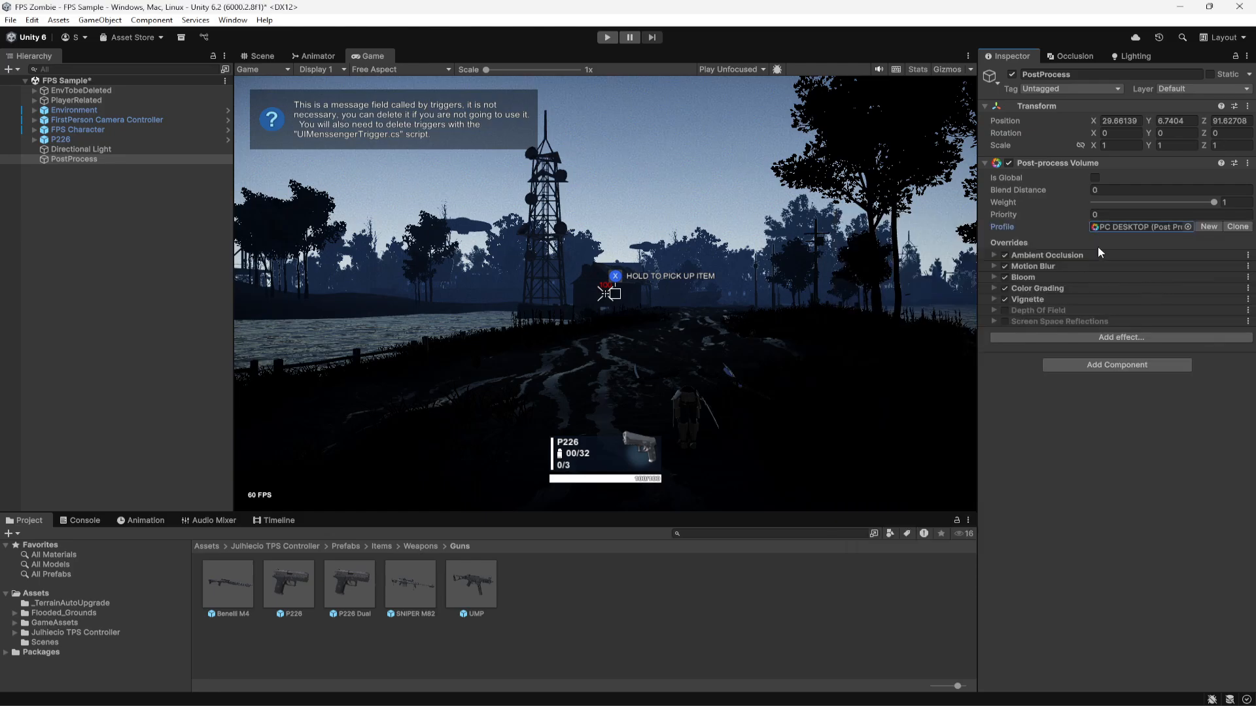
pyautogui.click(1008, 163)
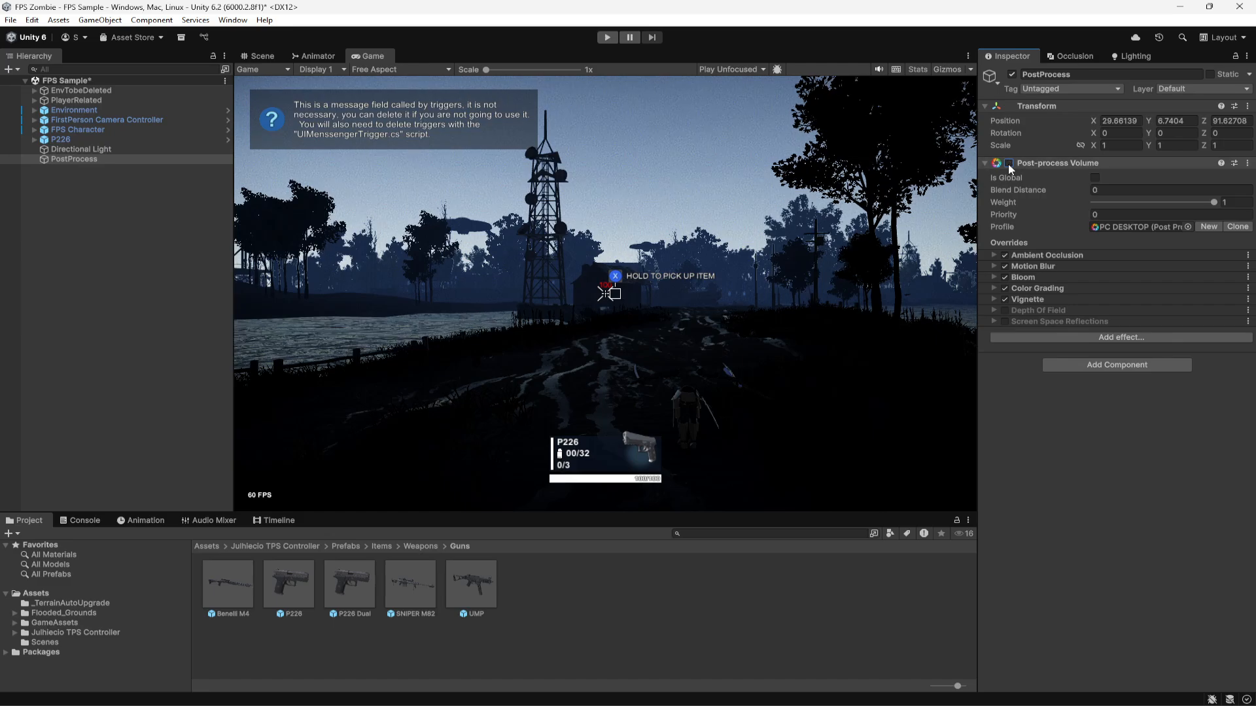
pyautogui.click(1008, 163)
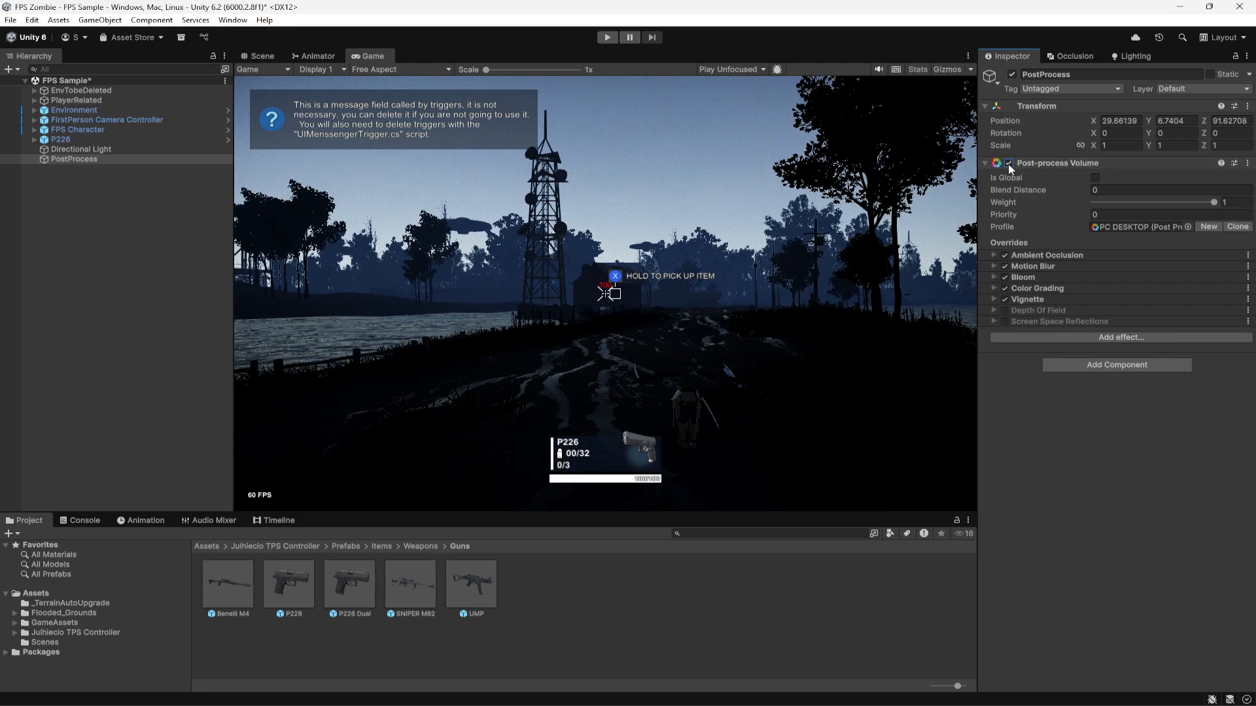
# Expand the Ambient Occlusion, Motion Blur, Bloom, Color Grading and Vignette overrides and review their settings.
pyautogui.click(1053, 255)
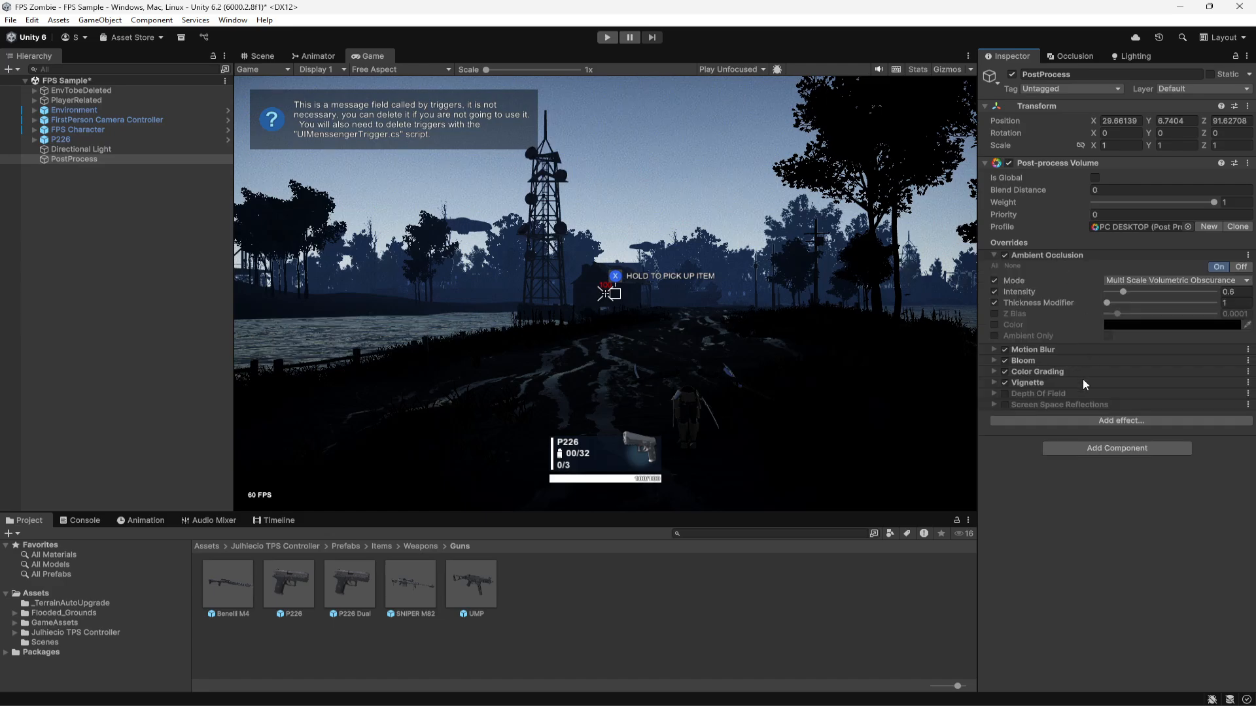
pyautogui.click(1046, 354)
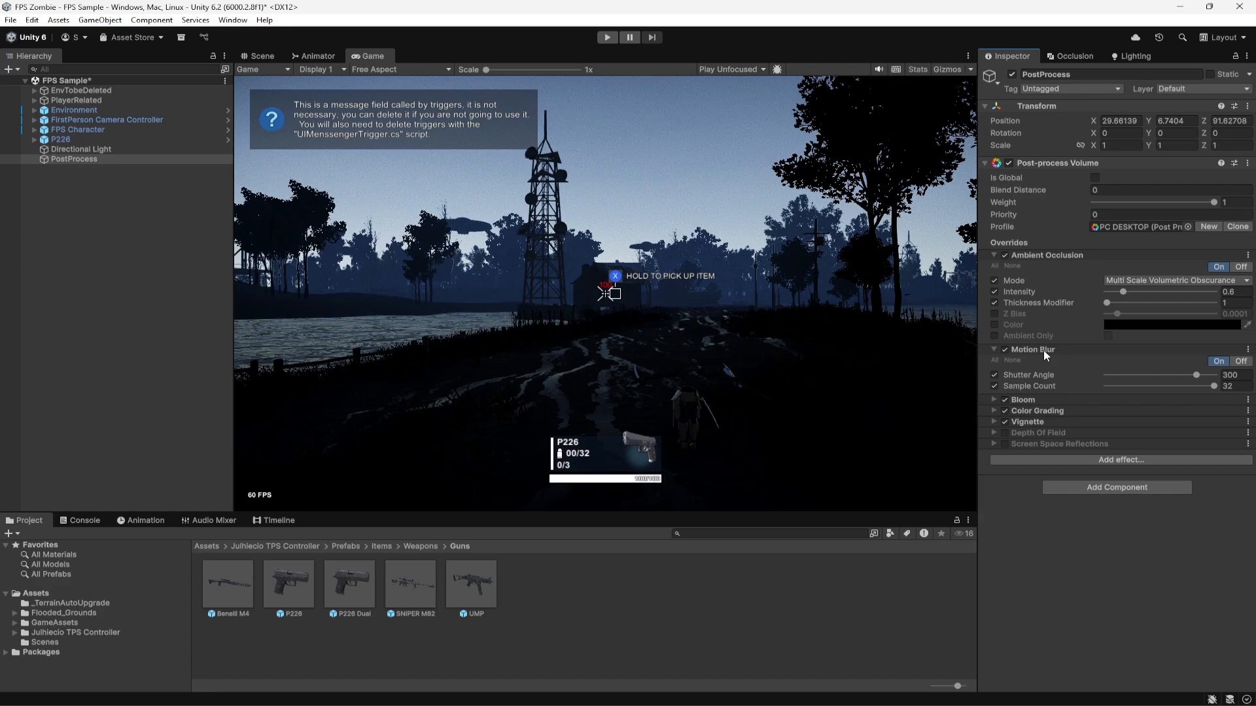
pyautogui.click(1033, 401)
pyautogui.click(1049, 566)
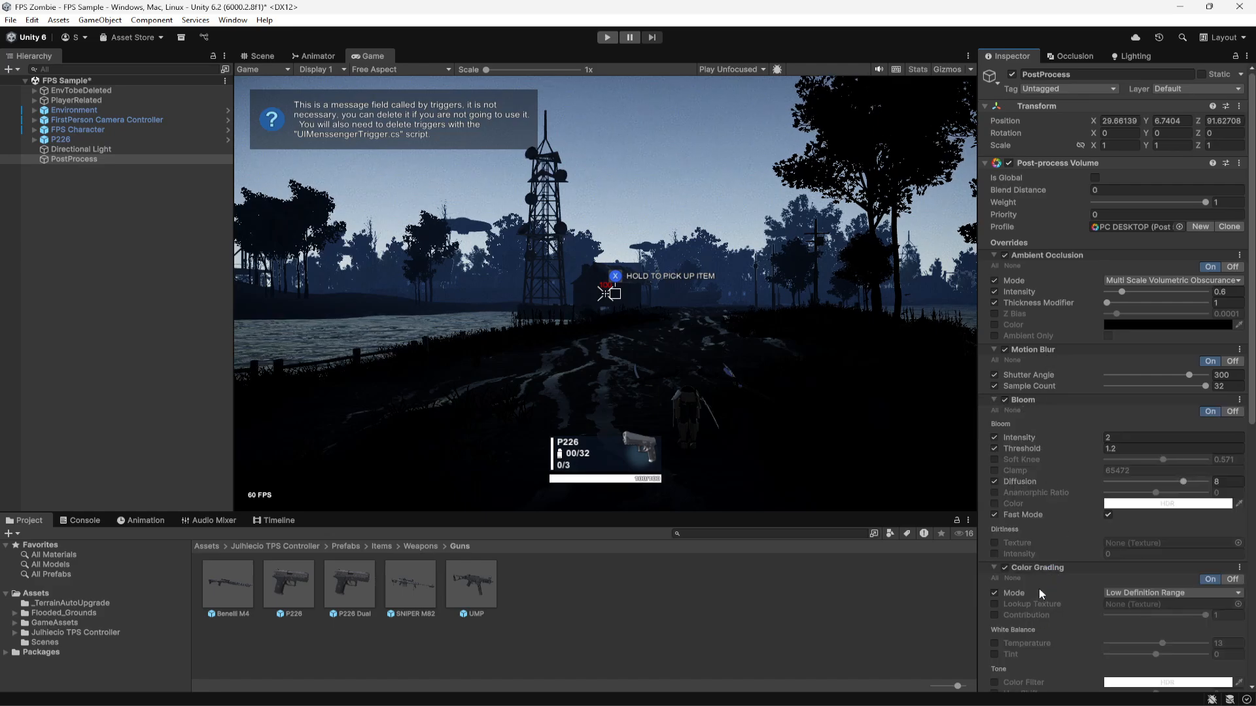
pyautogui.scroll(-8, 1038, 587)
pyautogui.click(1028, 612)
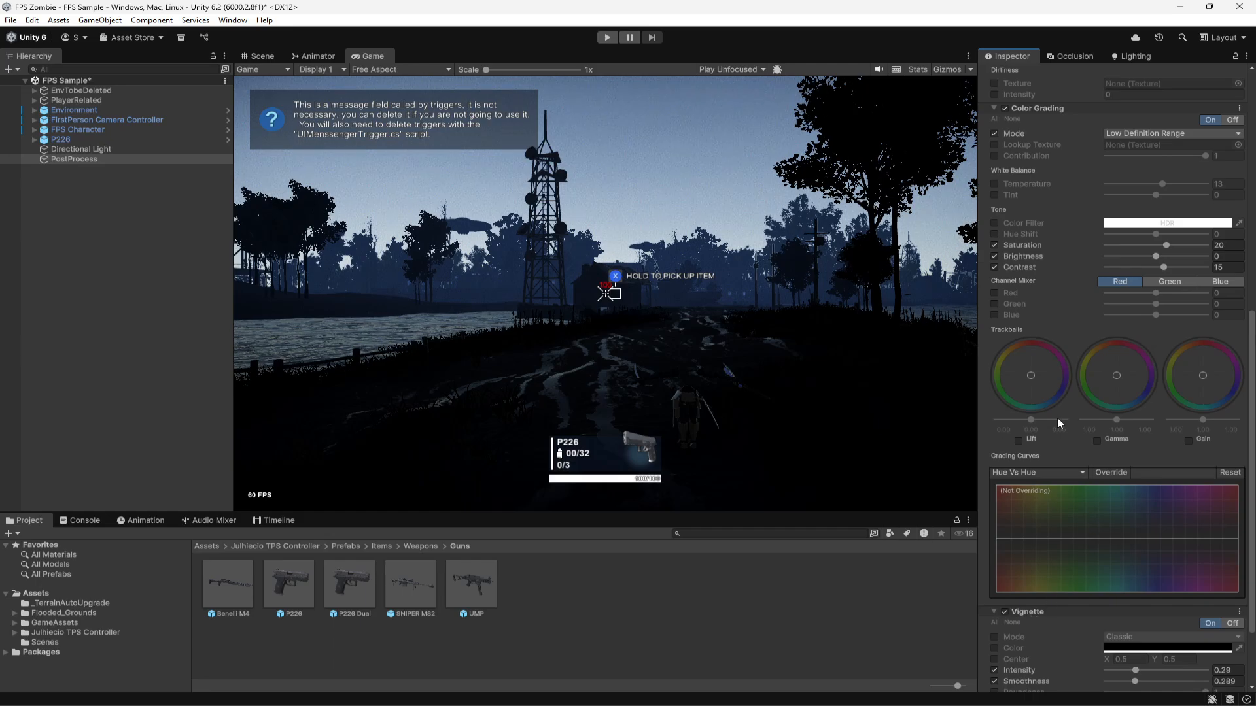
pyautogui.scroll(10, 1057, 417)
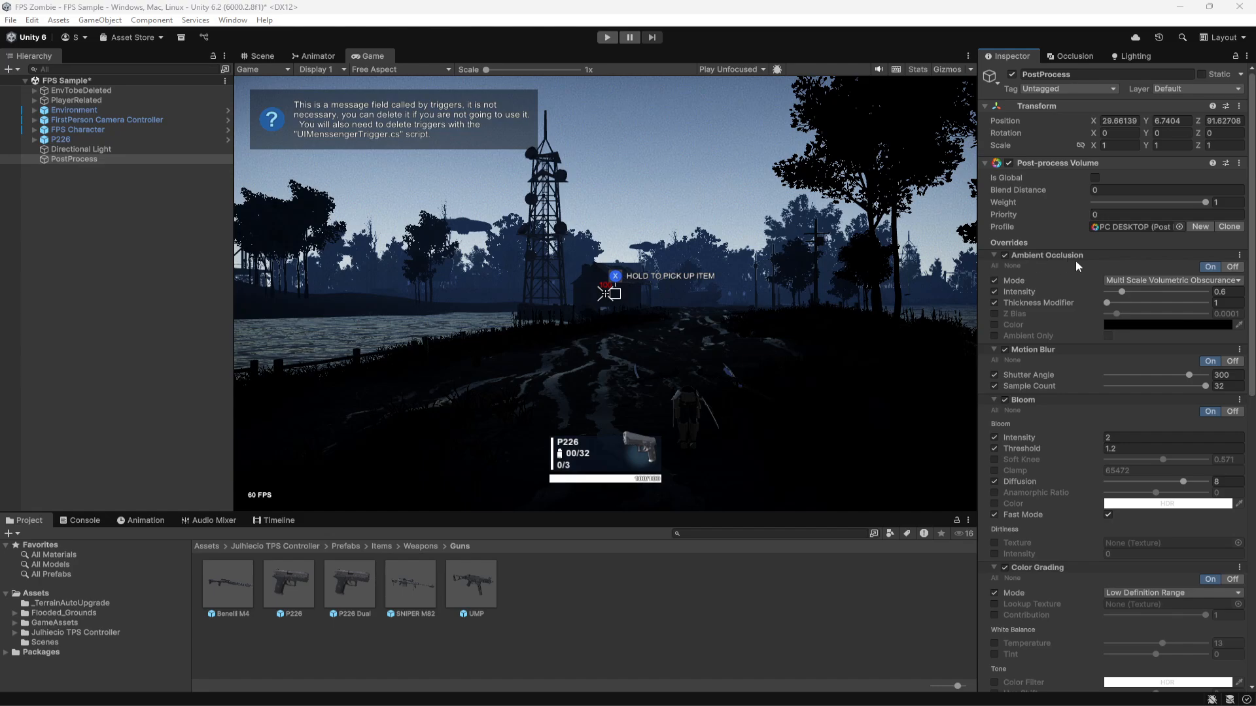
# Try a Bloom intensity of 34.8 and a different Bloom threshold, undoing each change.
pyautogui.scroll(-3, 1105, 365)
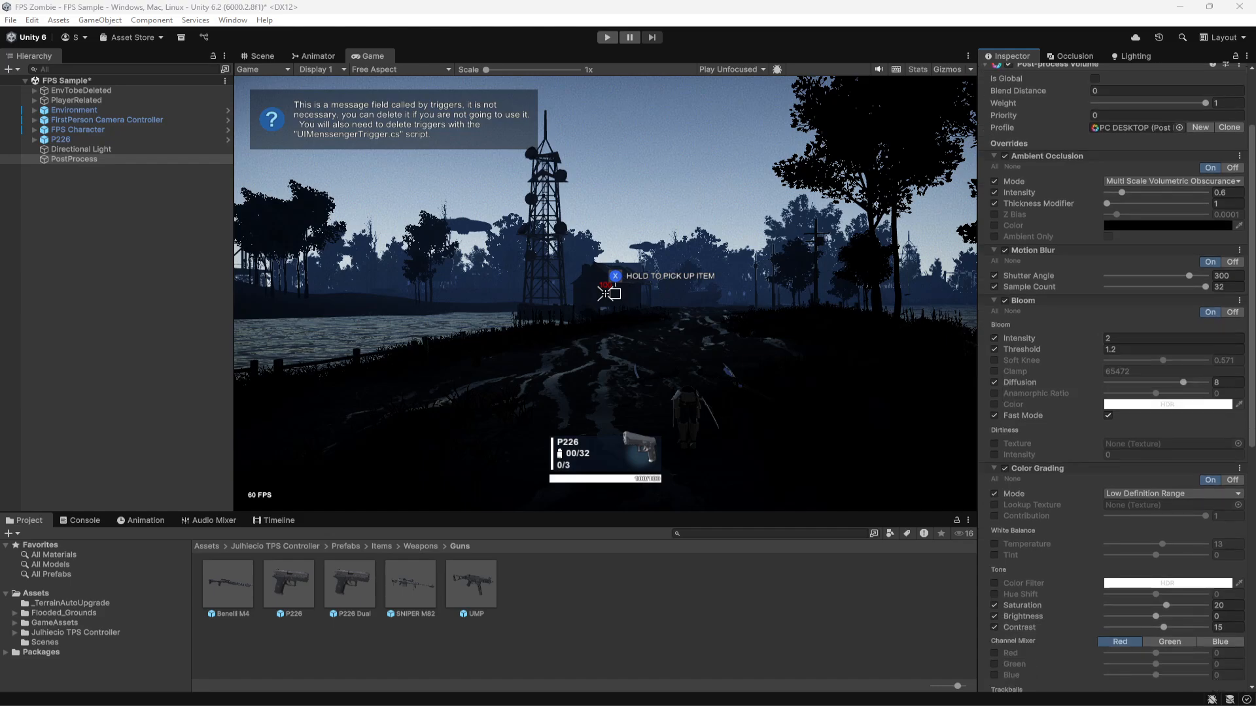
pyautogui.moveTo(1054, 343); pyautogui.dragTo(530, 350)
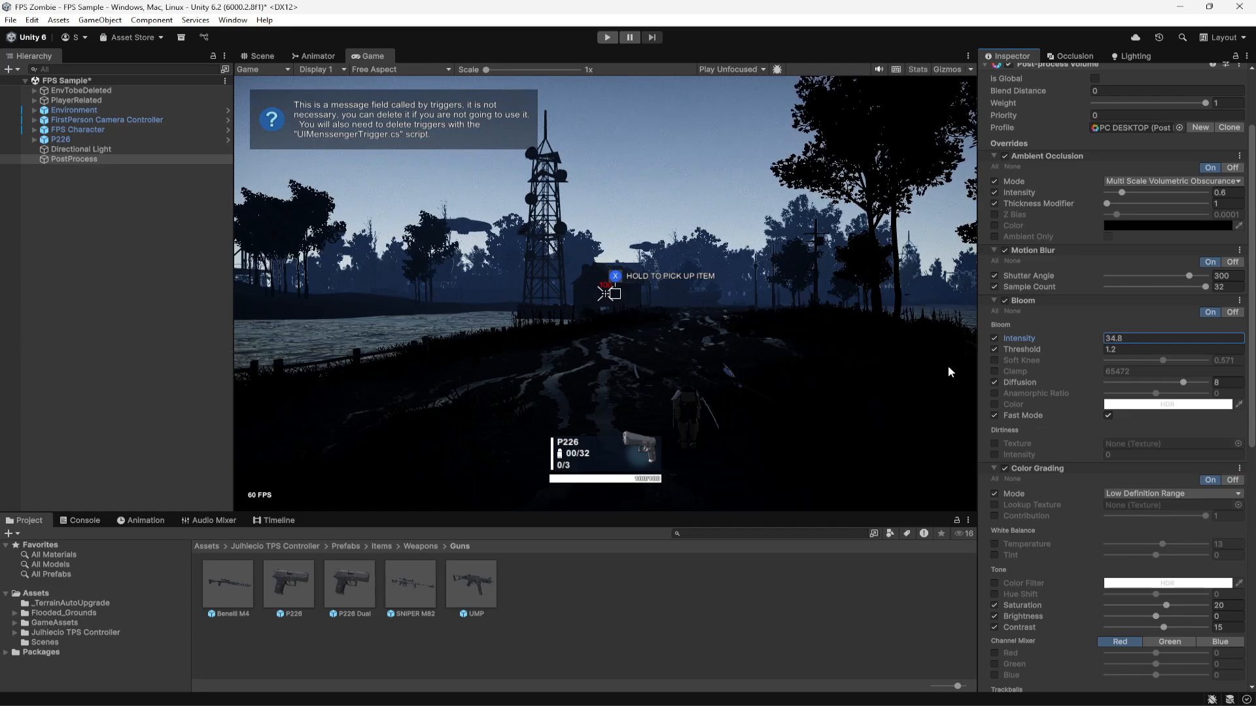
pyautogui.hotkey('ctrl', 'z')
pyautogui.moveTo(1053, 349); pyautogui.dragTo(52, 352)
pyautogui.hotkey('ctrl', 'z')
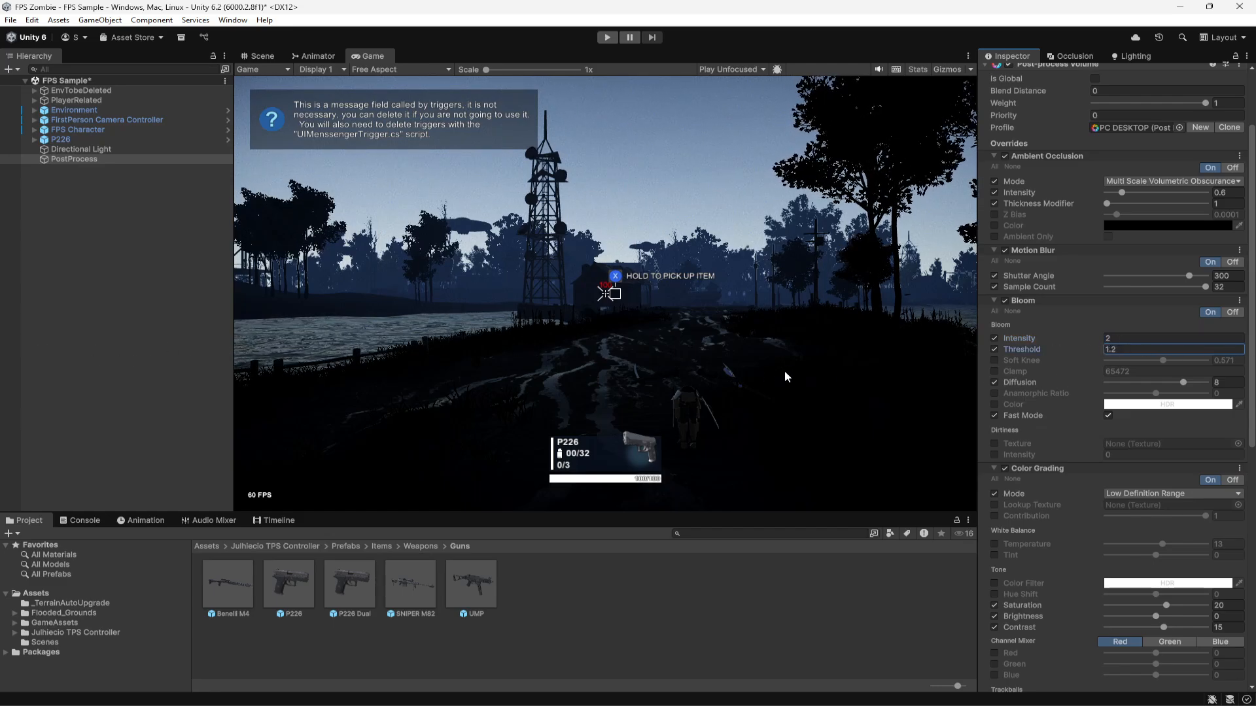
# Examine the blue, green and red channel mixer settings of the Color Grading override.
pyautogui.scroll(-4, 1040, 438)
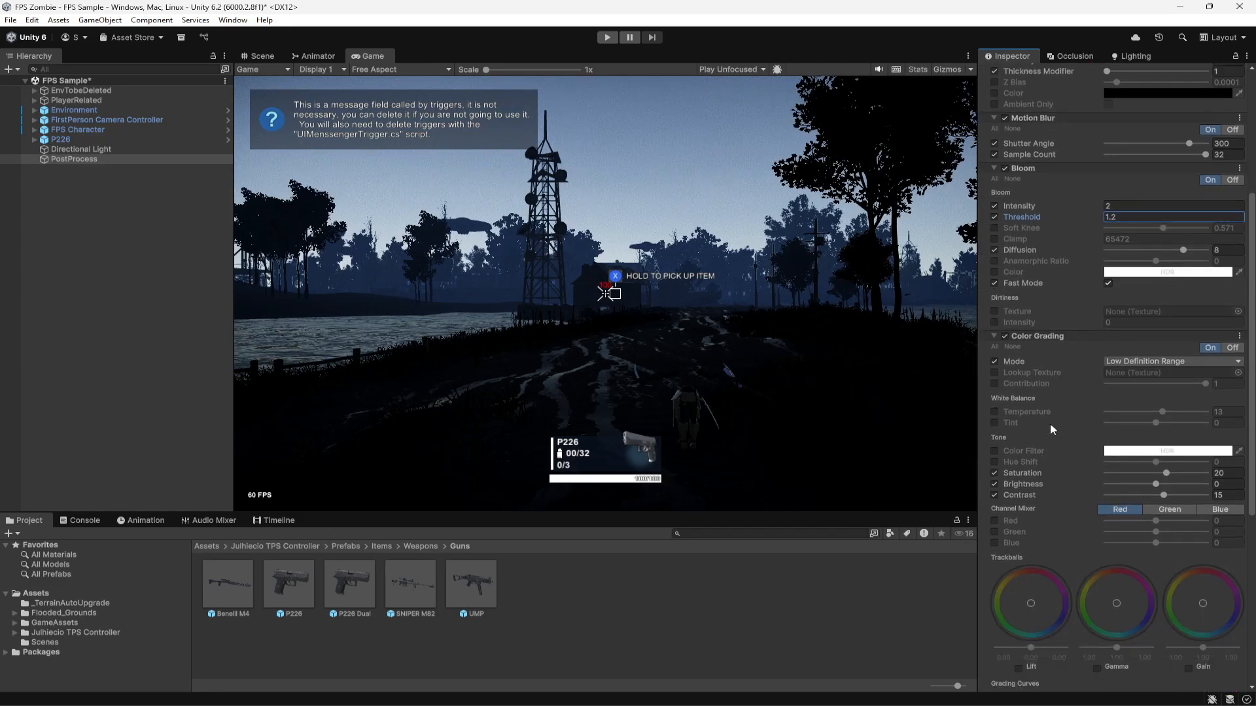
pyautogui.scroll(-3, 1086, 418)
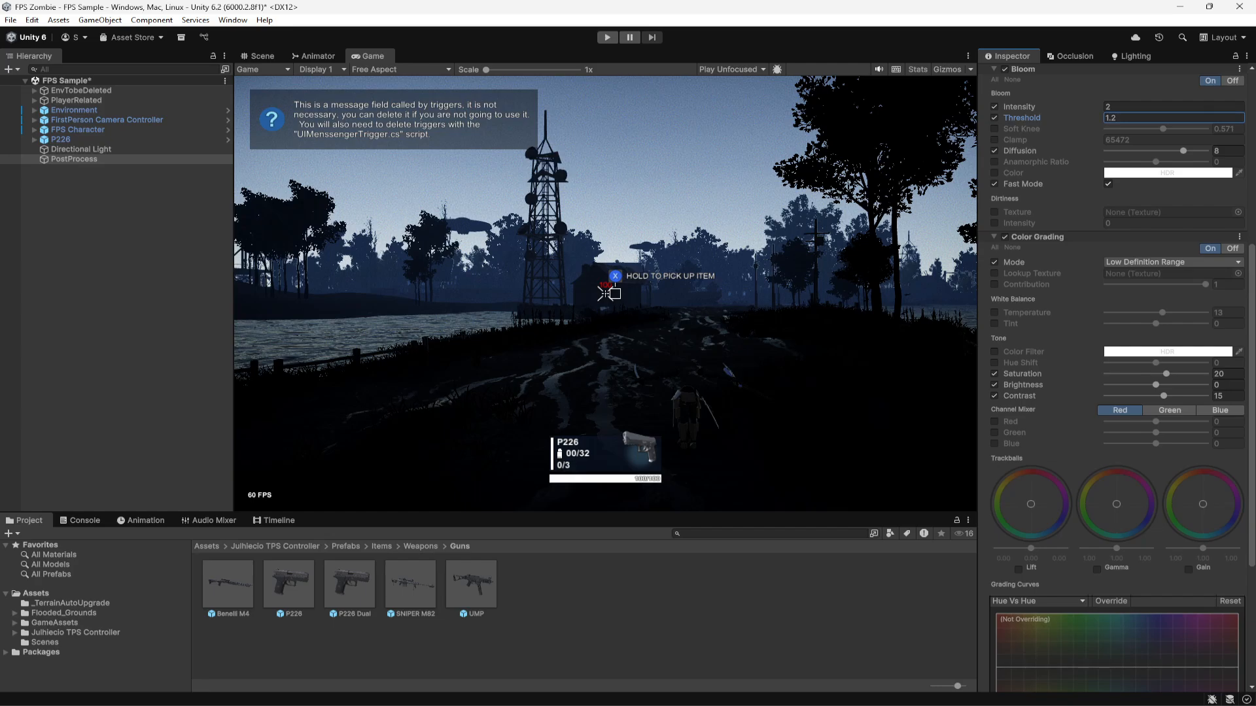
pyautogui.click(1211, 412)
pyautogui.click(1164, 412)
pyautogui.click(1127, 410)
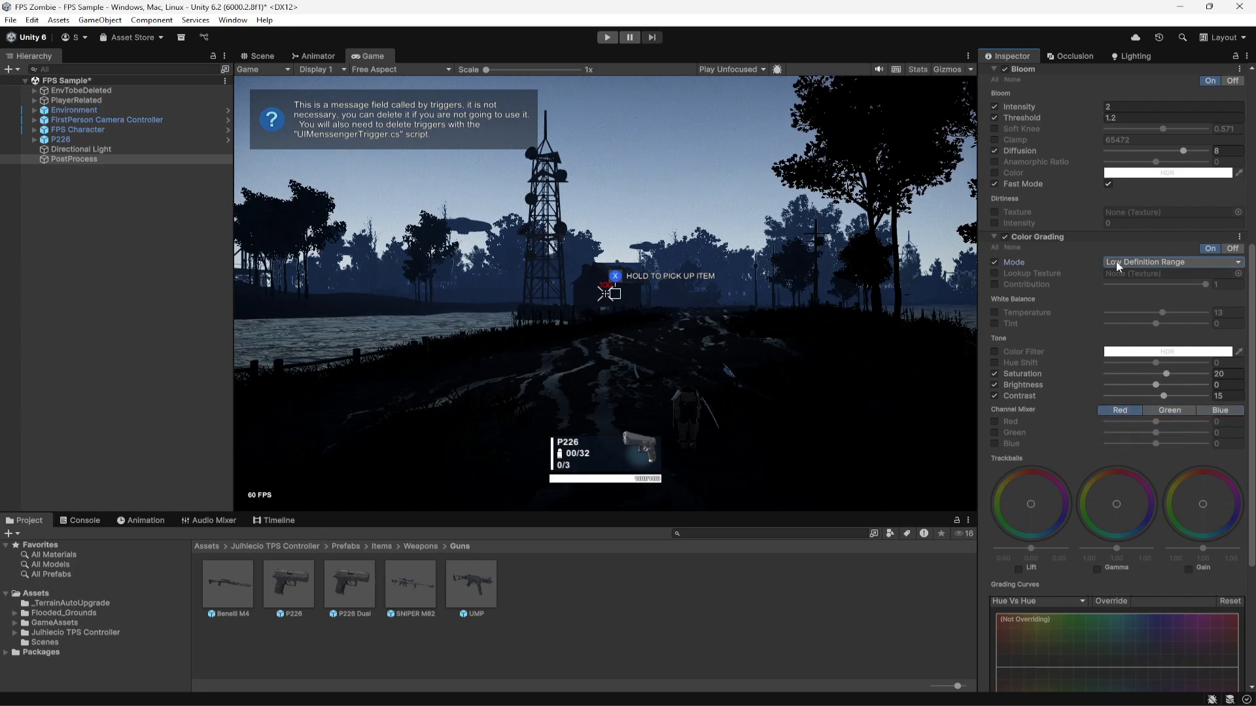
# Toggle the Vignette override off and on, and try a Vignette intensity of 0.621.
pyautogui.scroll(-5, 1112, 497)
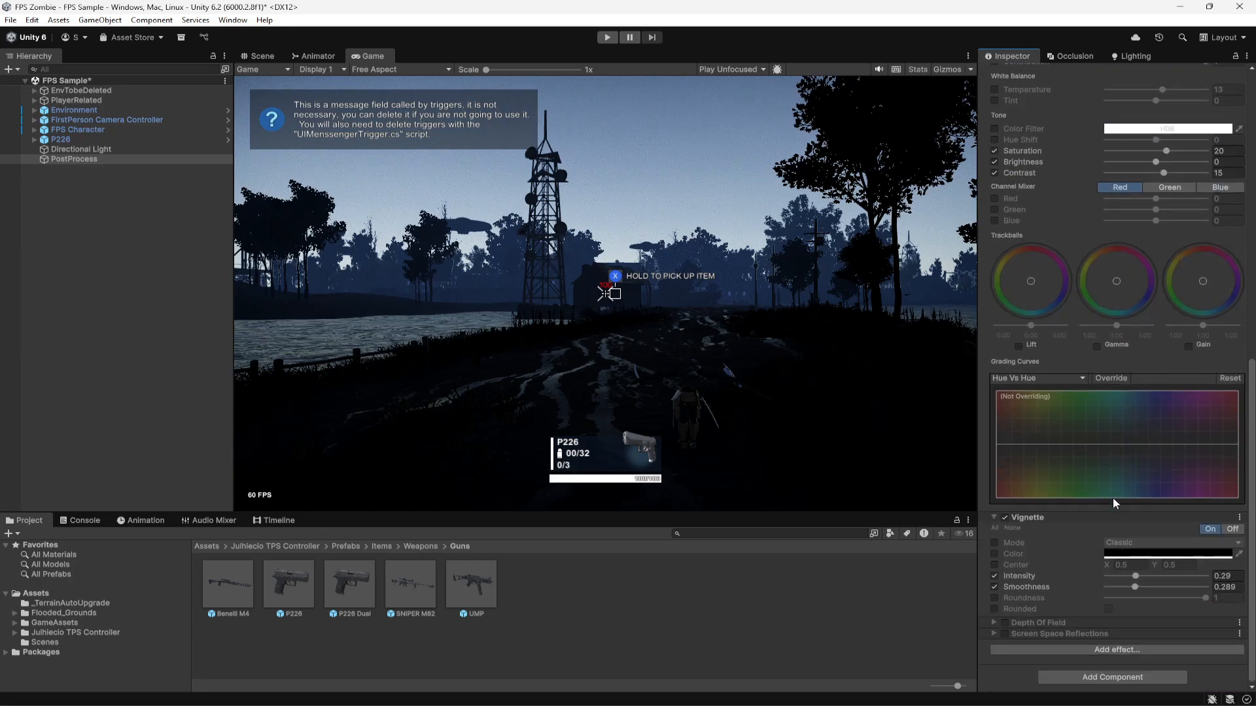
pyautogui.click(1005, 517)
pyautogui.click(1004, 518)
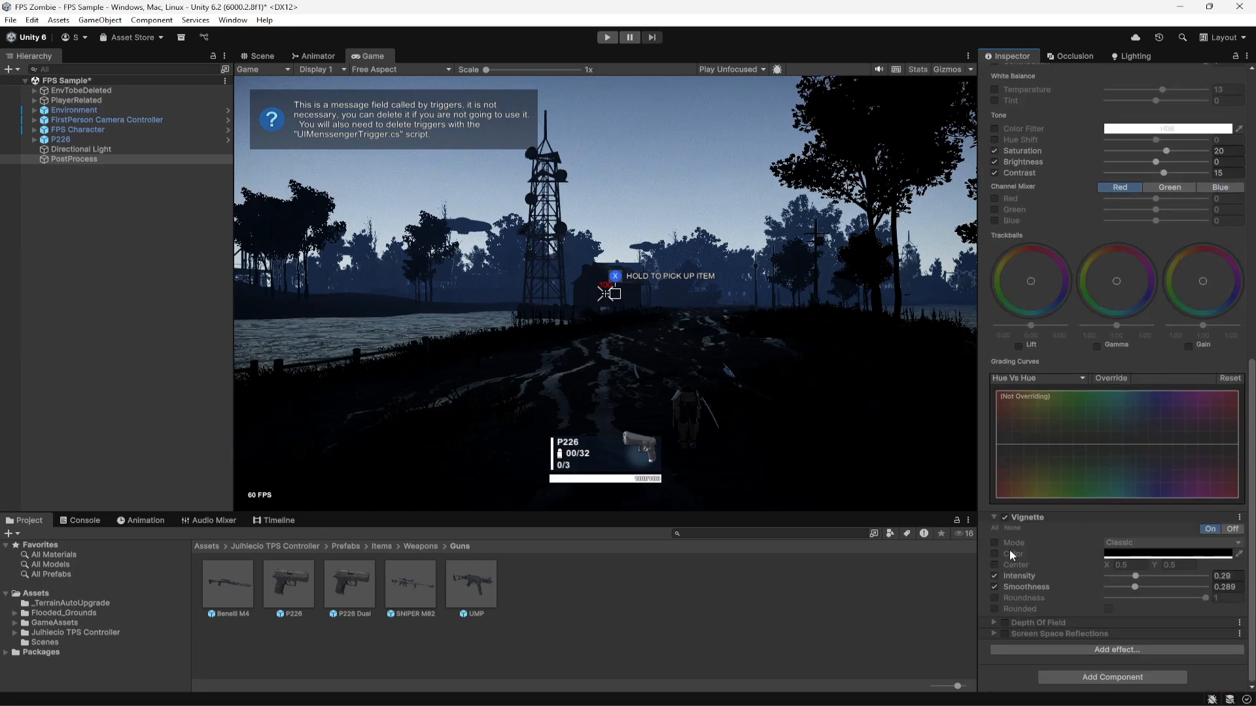
pyautogui.moveTo(1135, 576)
pyautogui.mouseDown()
pyautogui.moveTo(1205, 578)
pyautogui.moveTo(1135, 578)
pyautogui.mouseUp()
pyautogui.click(1234, 578)
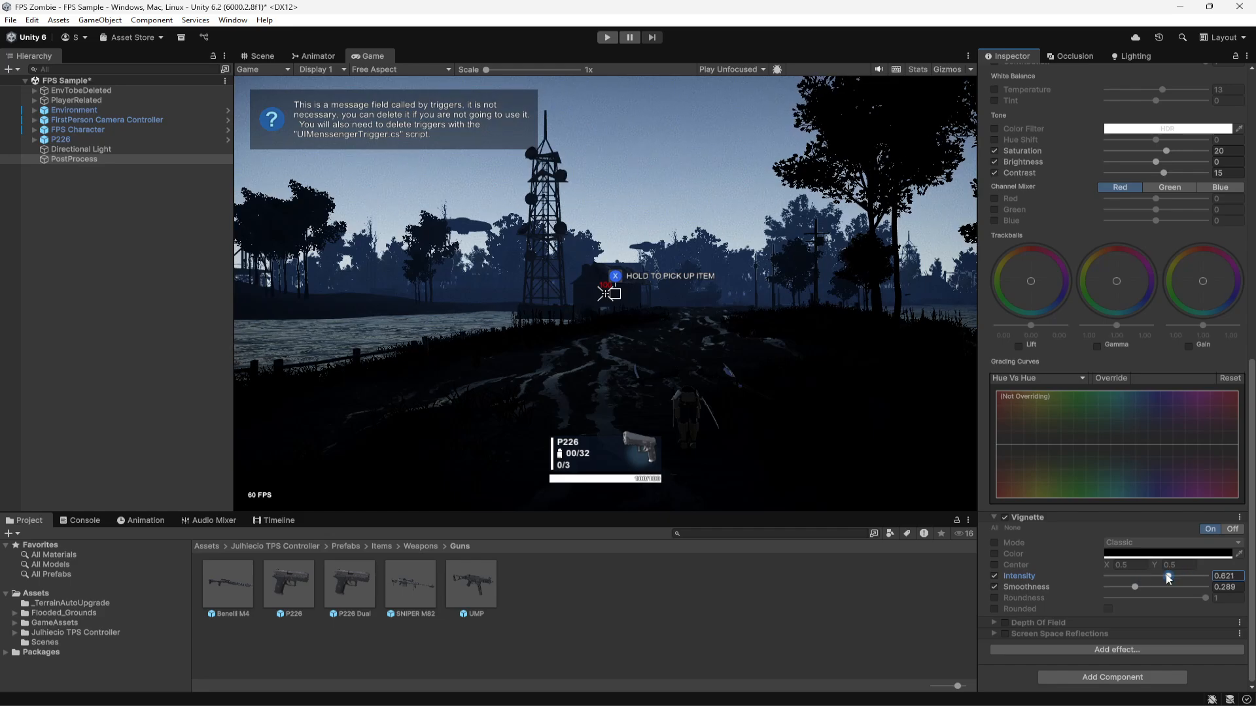
pyautogui.scroll(10, 1086, 383)
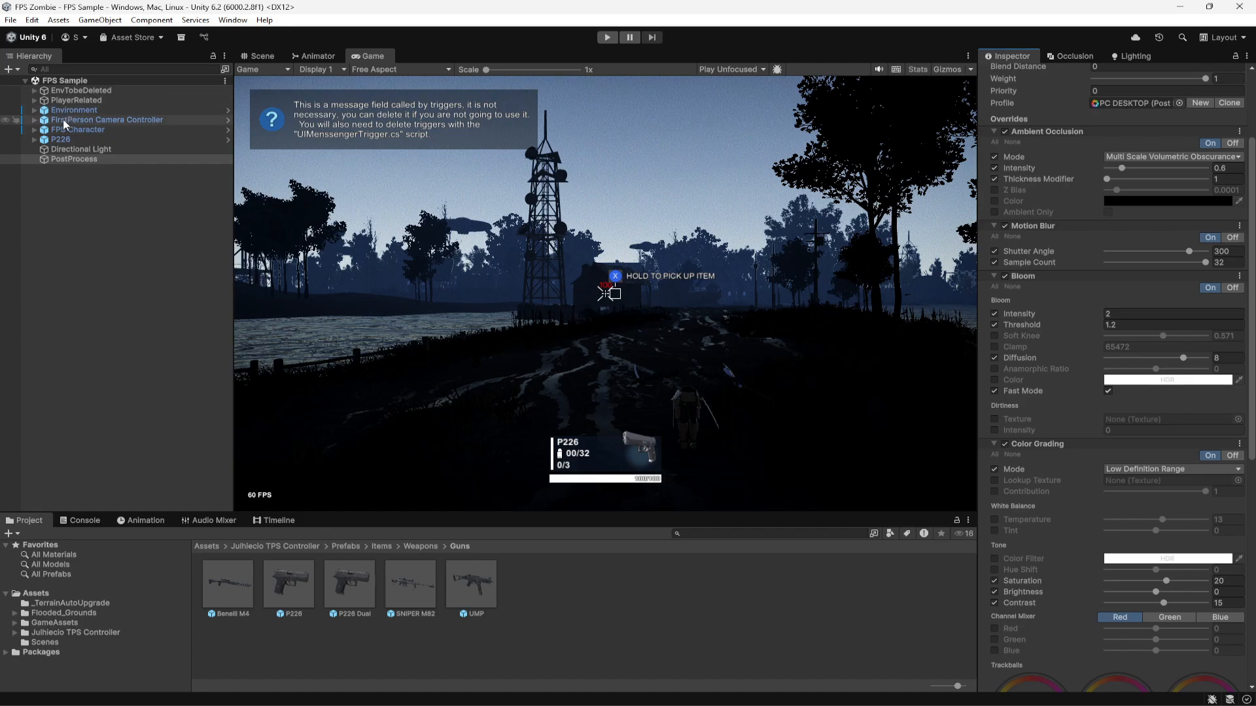
# Save the scene and select the Camera nested under CameraPivotRotator in the FirstPerson Camera Controller.
pyautogui.click(35, 121)
pyautogui.hotkey('ctrl', 's')
pyautogui.click(43, 130)
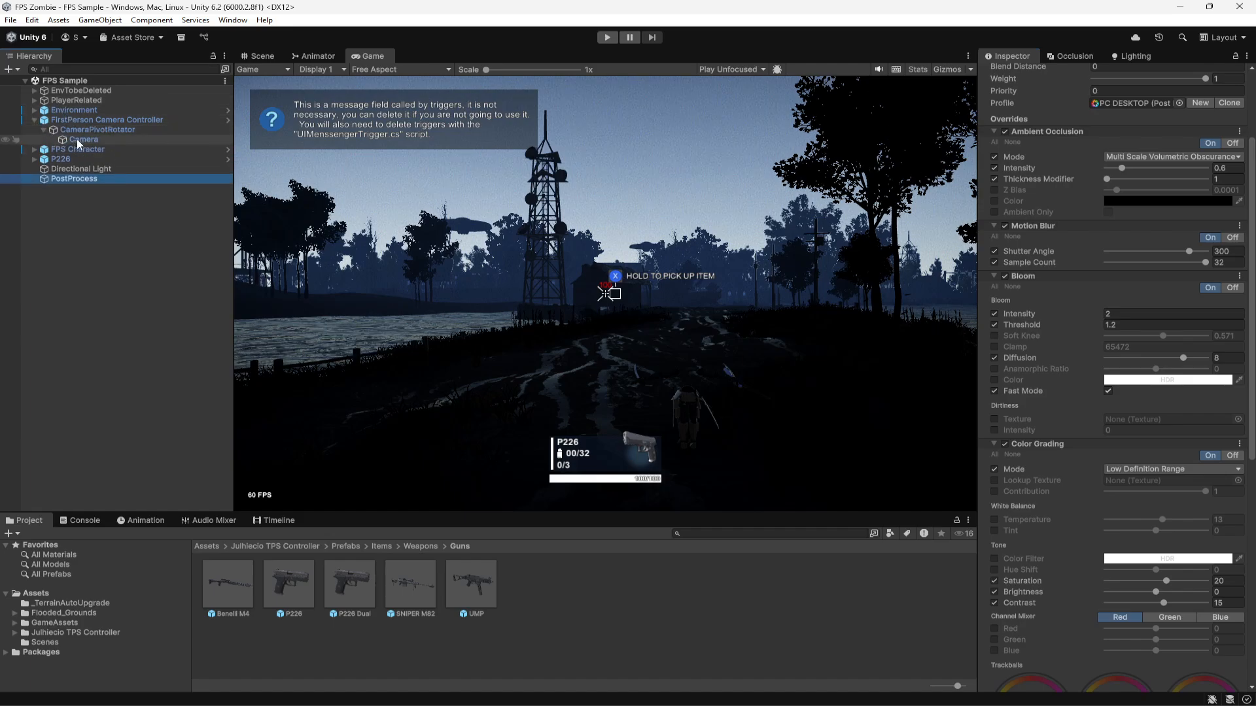
pyautogui.click(72, 140)
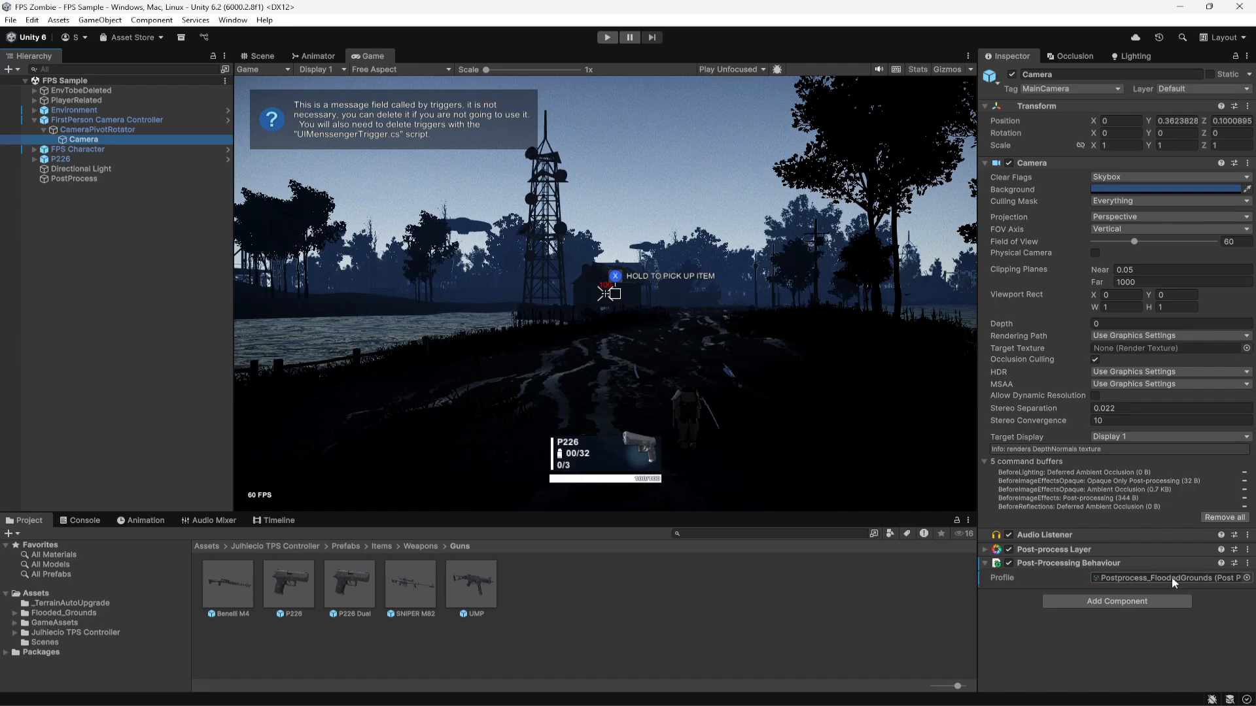
# Compare the available profiles for the camera's Post-Processing Behaviour and assign CustomMotionVectorDebugProfile.
pyautogui.click(1246, 578)
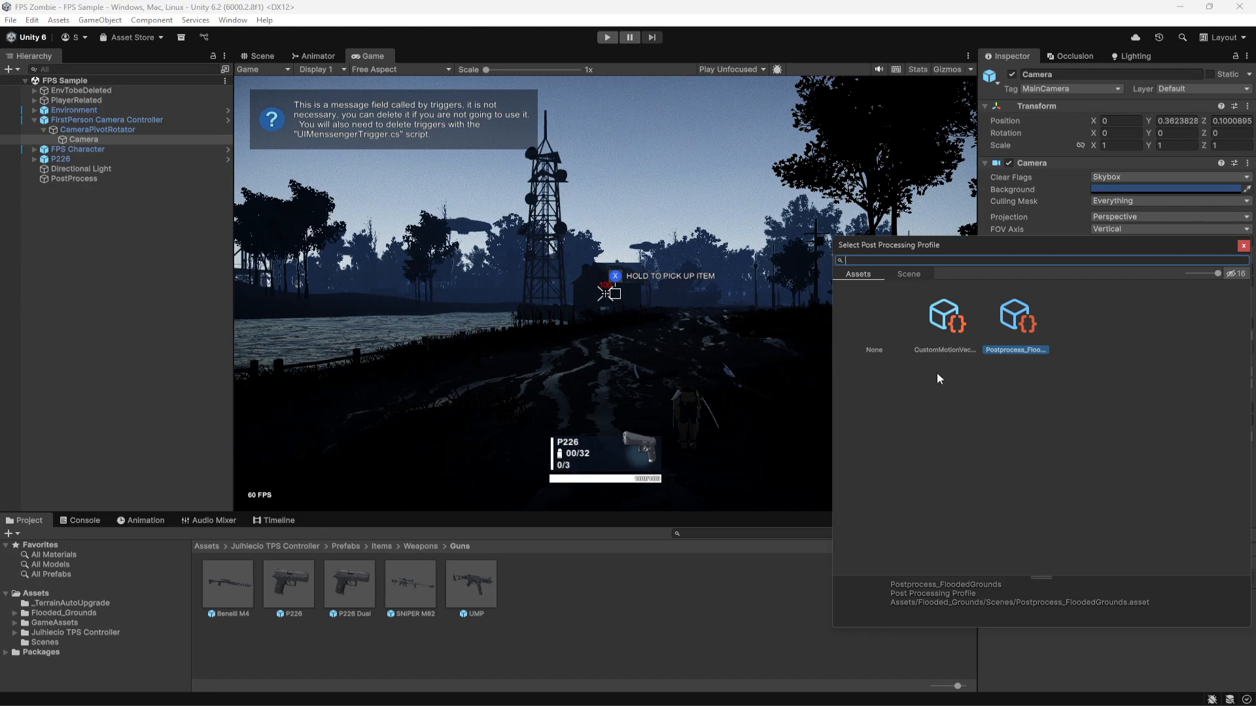
pyautogui.click(945, 319)
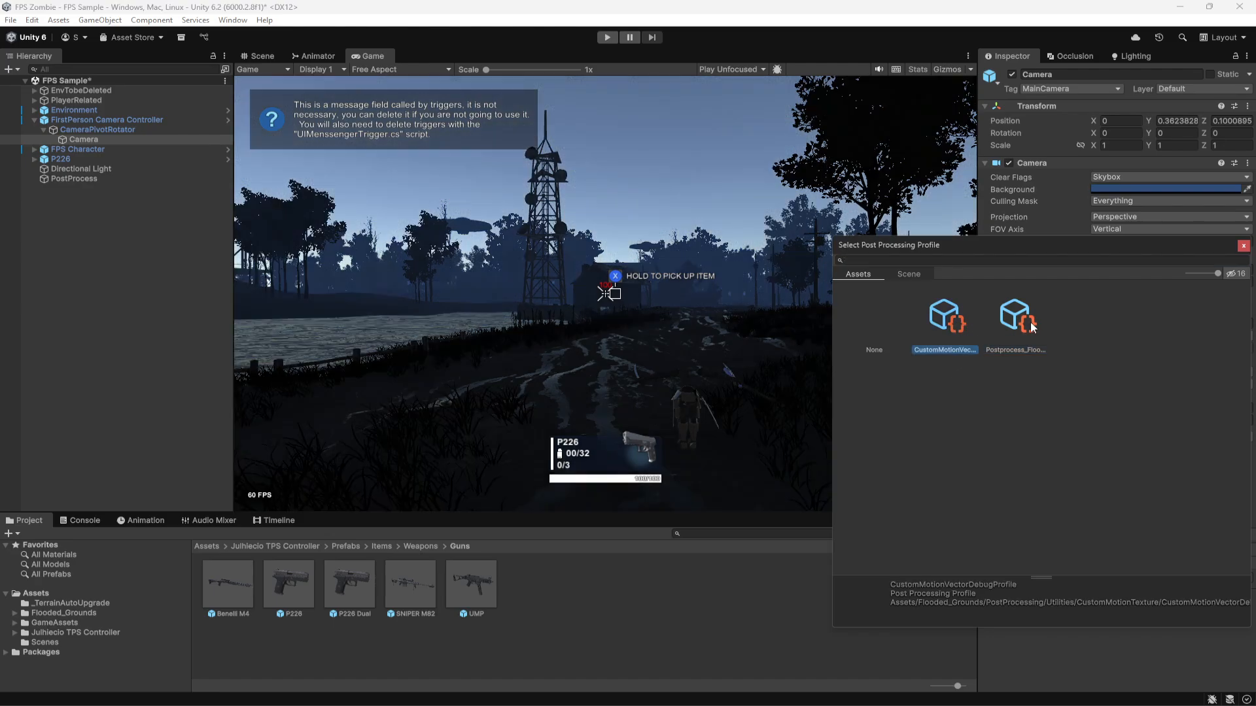
pyautogui.click(1015, 319)
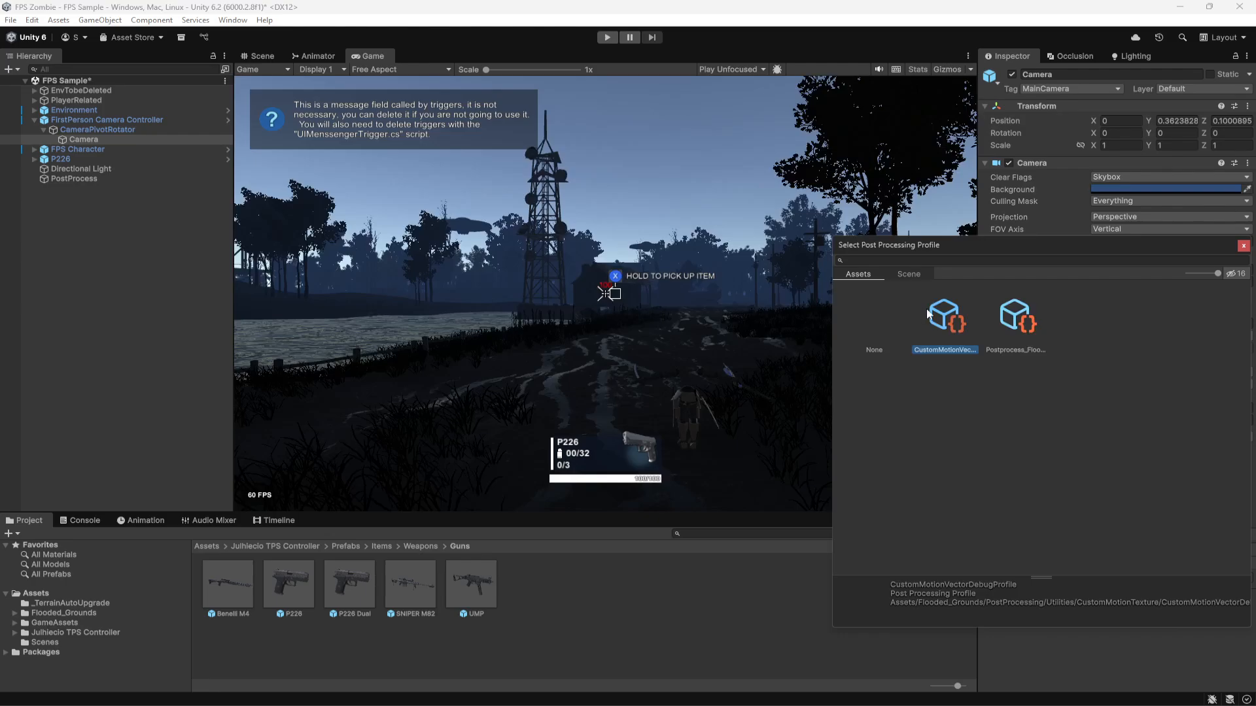
pyautogui.click(955, 319)
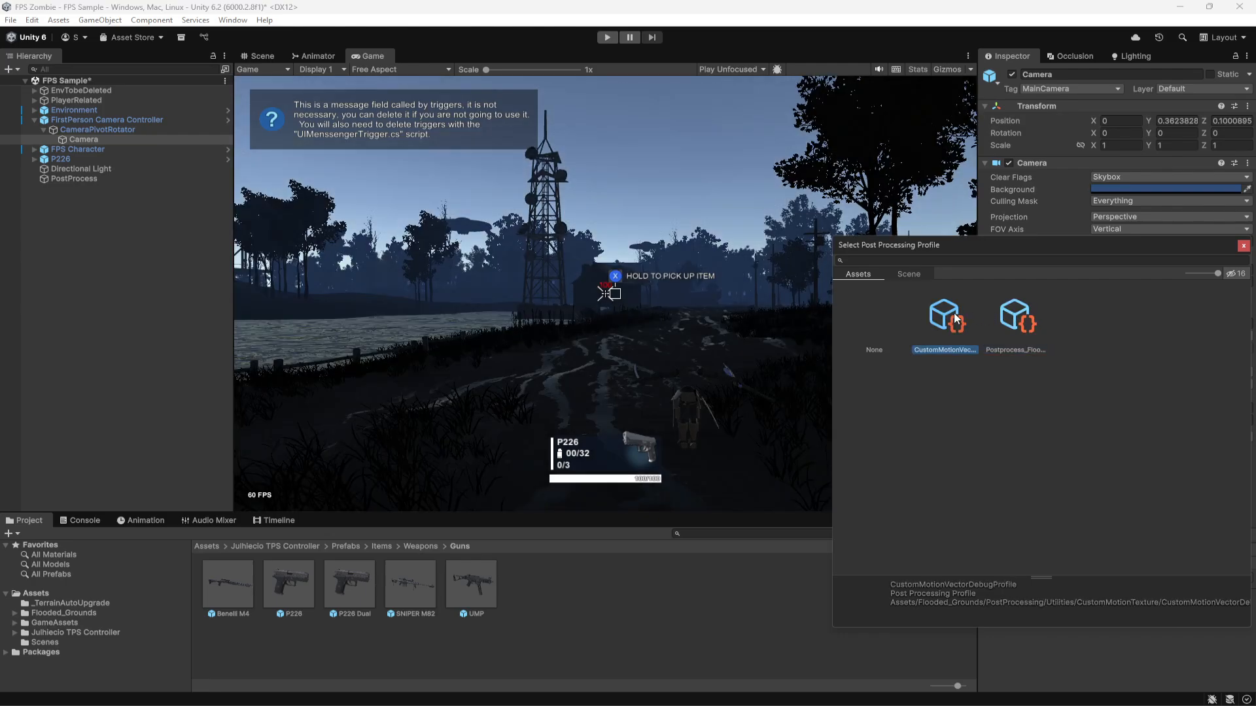
pyautogui.doubleClick(955, 319)
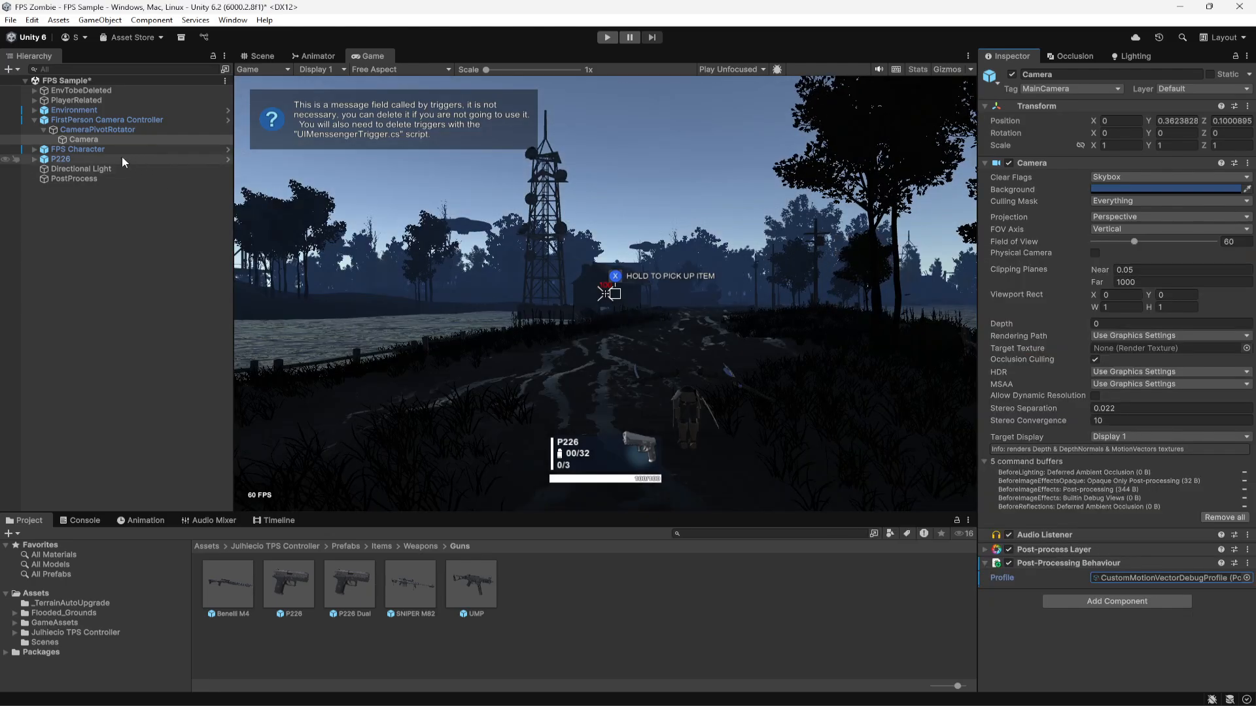
# Try a much higher Vignette intensity on the PostProcess volume and undo the change.
pyautogui.click(74, 179)
pyautogui.scroll(-8, 1065, 542)
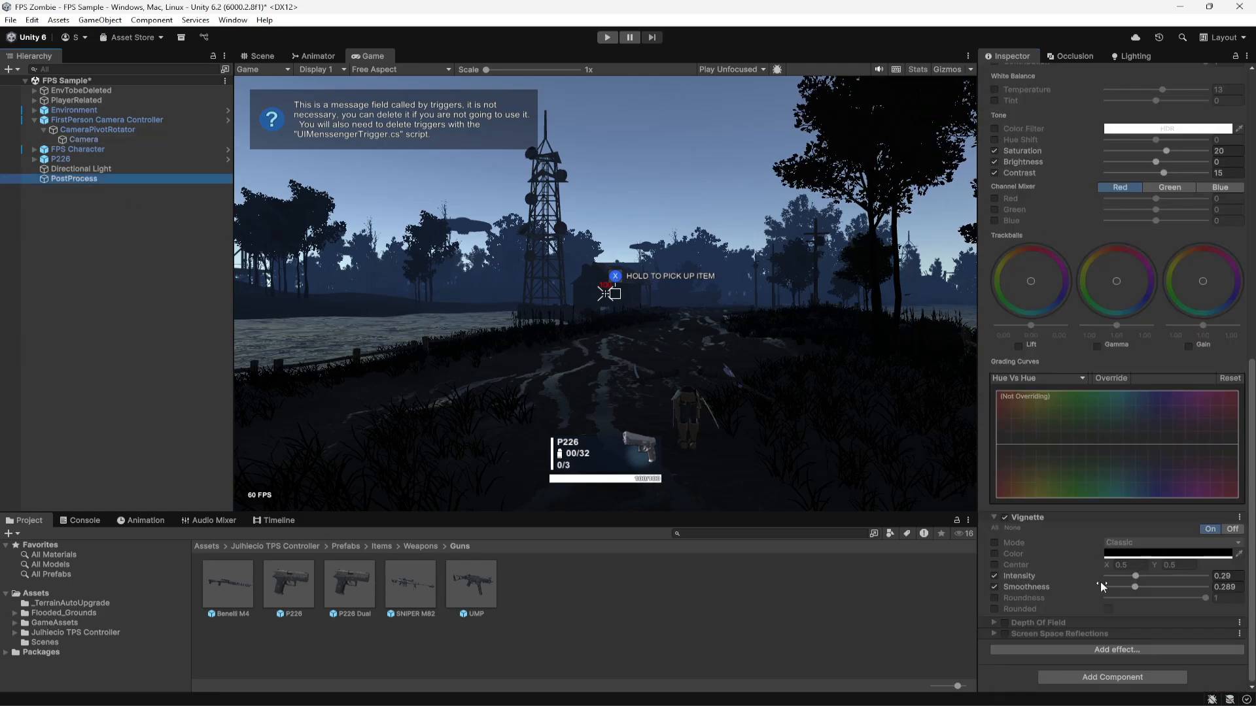
pyautogui.moveTo(1106, 576); pyautogui.dragTo(1198, 579)
pyautogui.hotkey('ctrl', 'z')
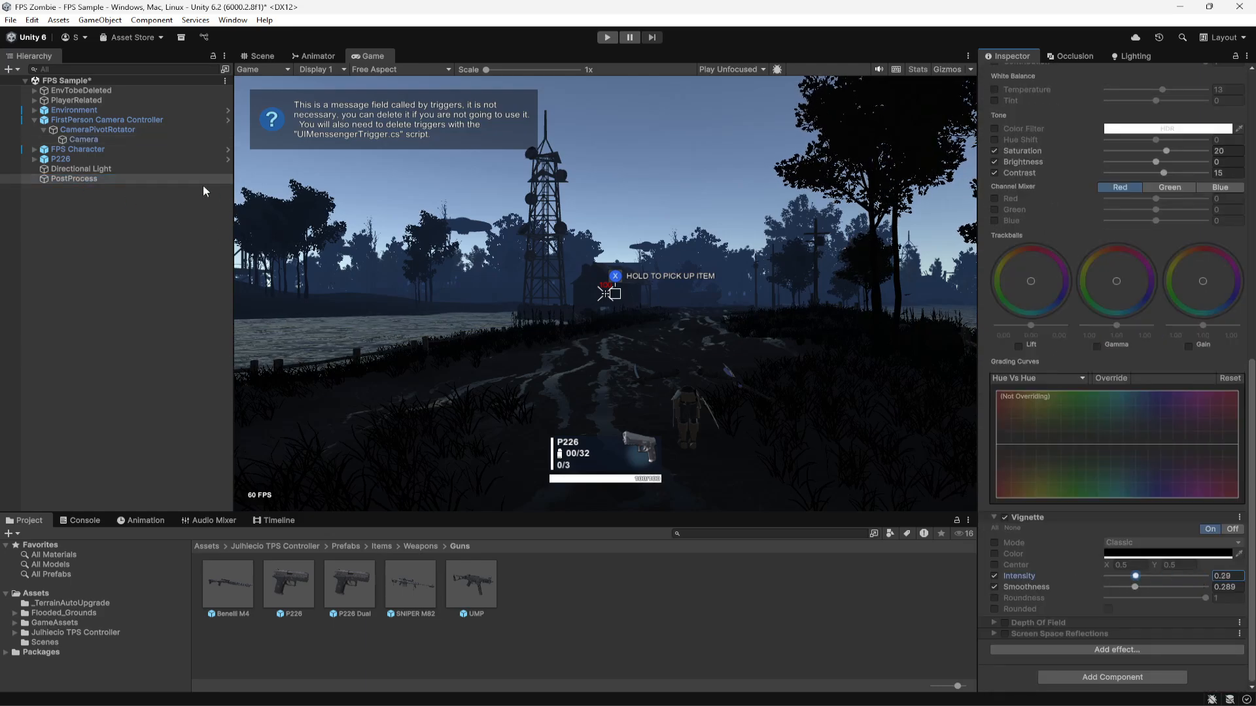
# Assign the Postprocess_FloodedGrounds profile to the camera's Post-Processing Behaviour and save the scene.
pyautogui.click(91, 143)
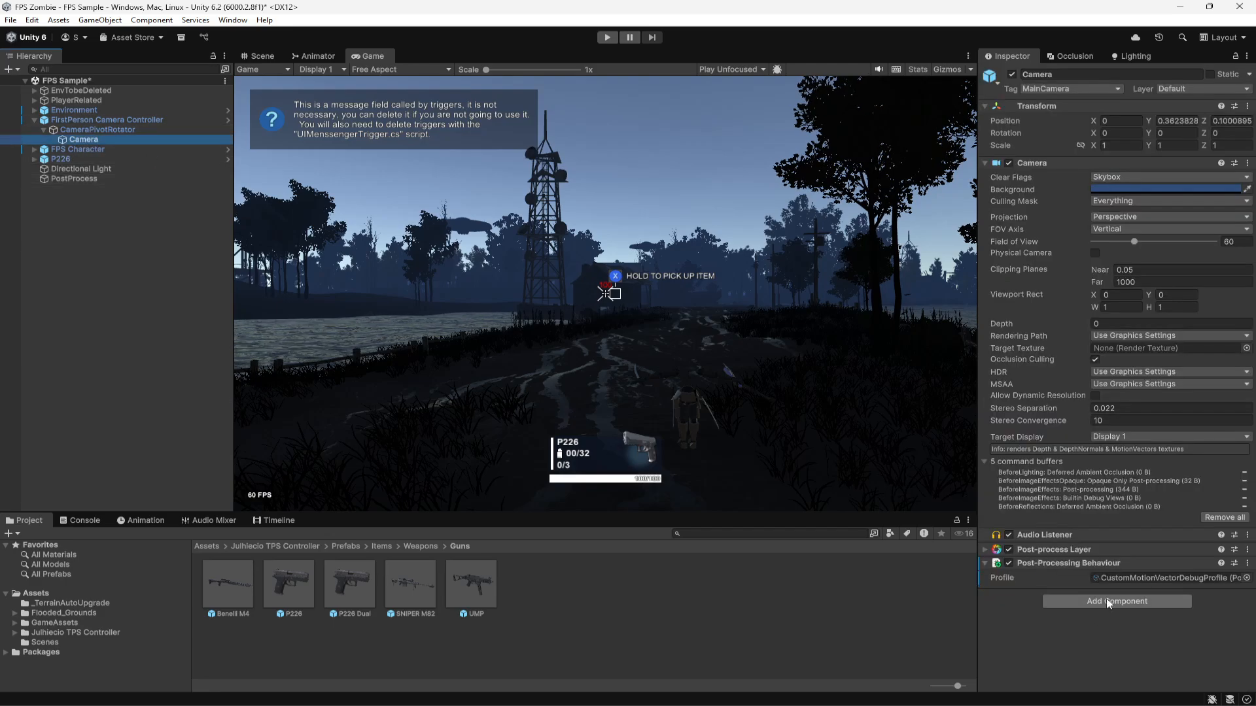
pyautogui.click(1247, 578)
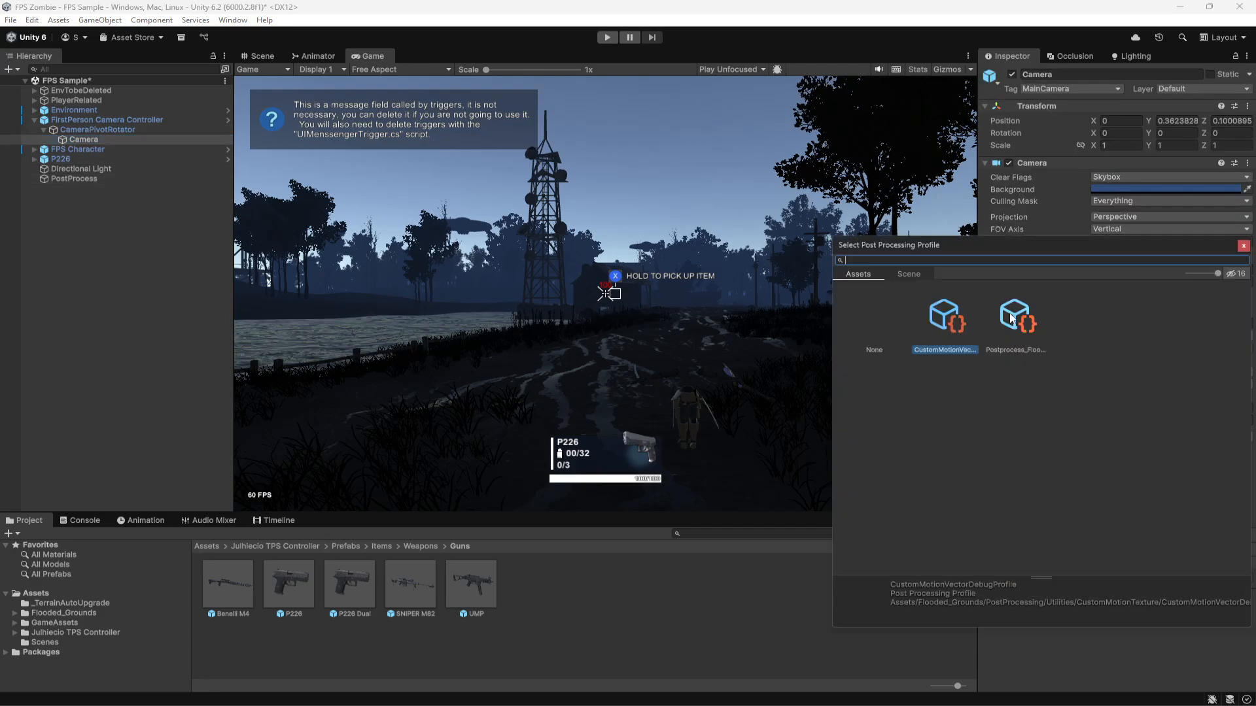
pyautogui.doubleClick(1032, 391)
pyautogui.hotkey('ctrl', 's')
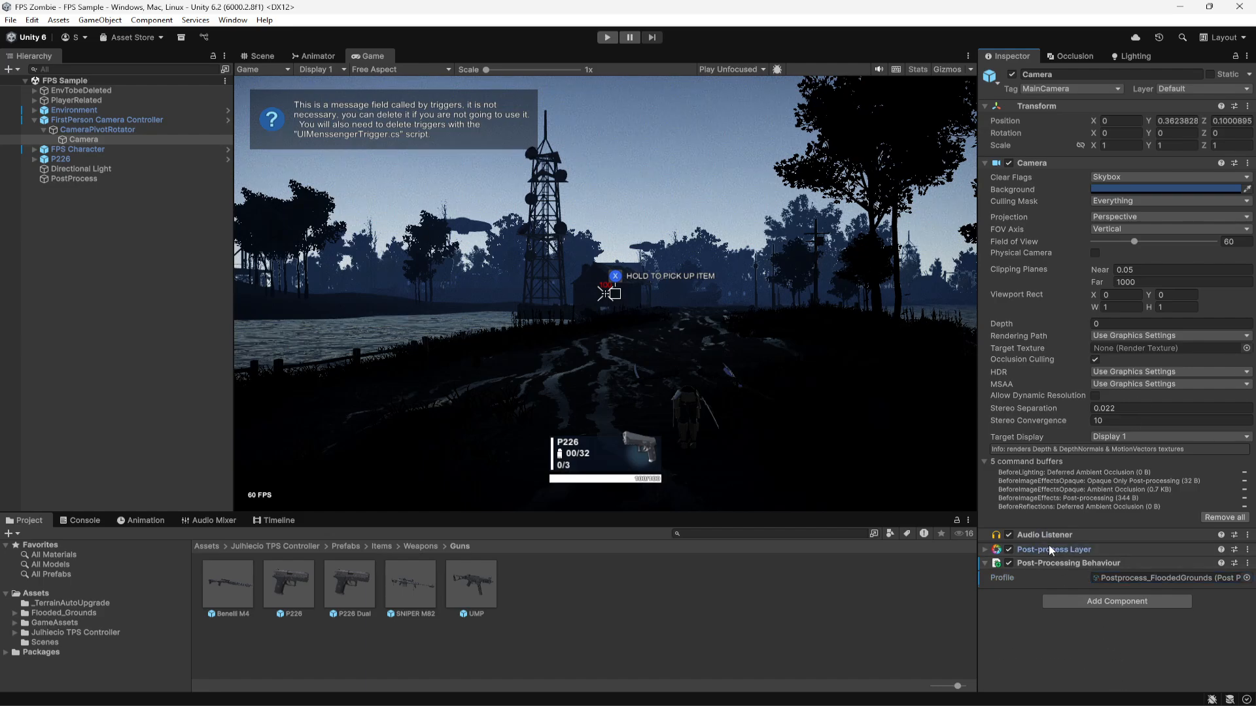
# Check the camera's Post-process Layer settings against those of the PostProcess volume.
pyautogui.click(1049, 546)
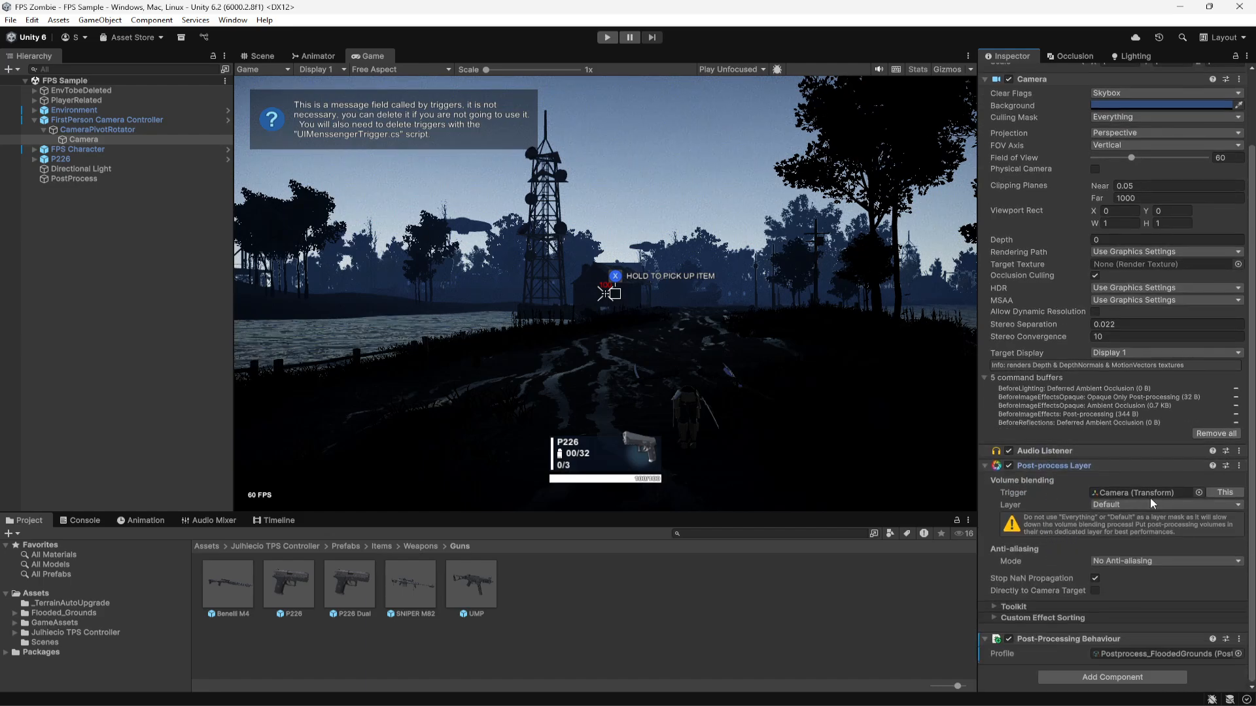
pyautogui.click(92, 178)
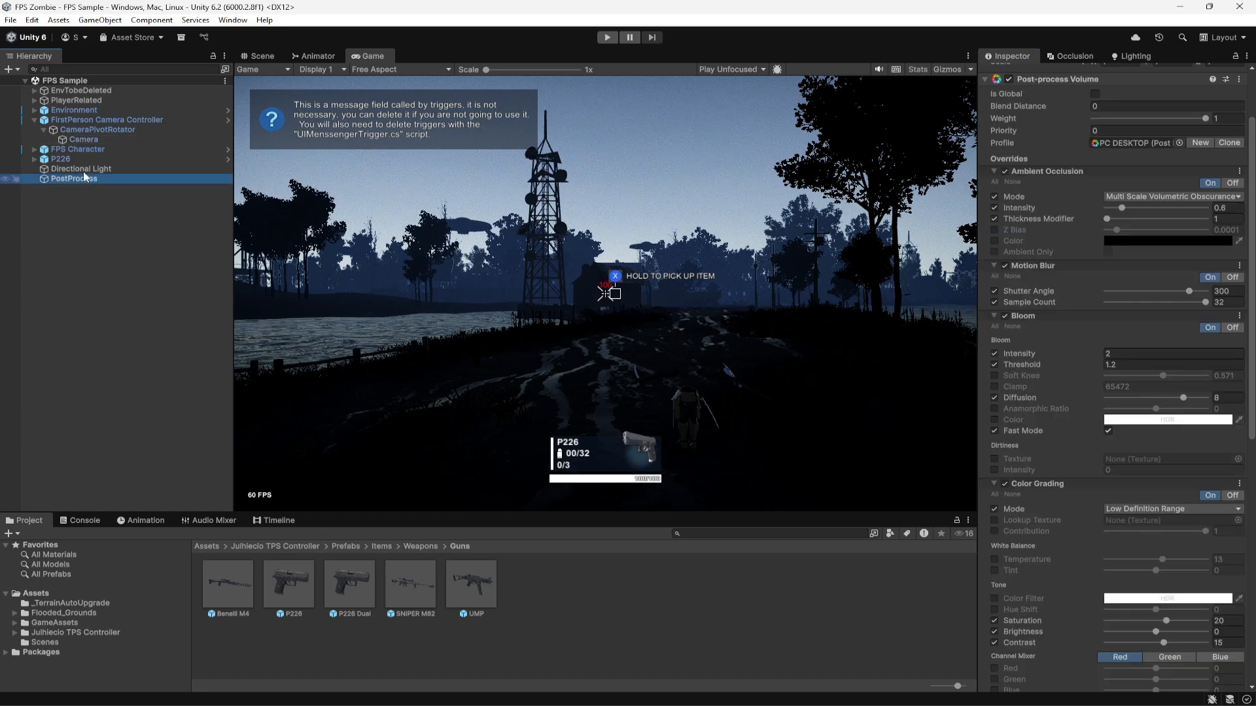
pyautogui.click(34, 119)
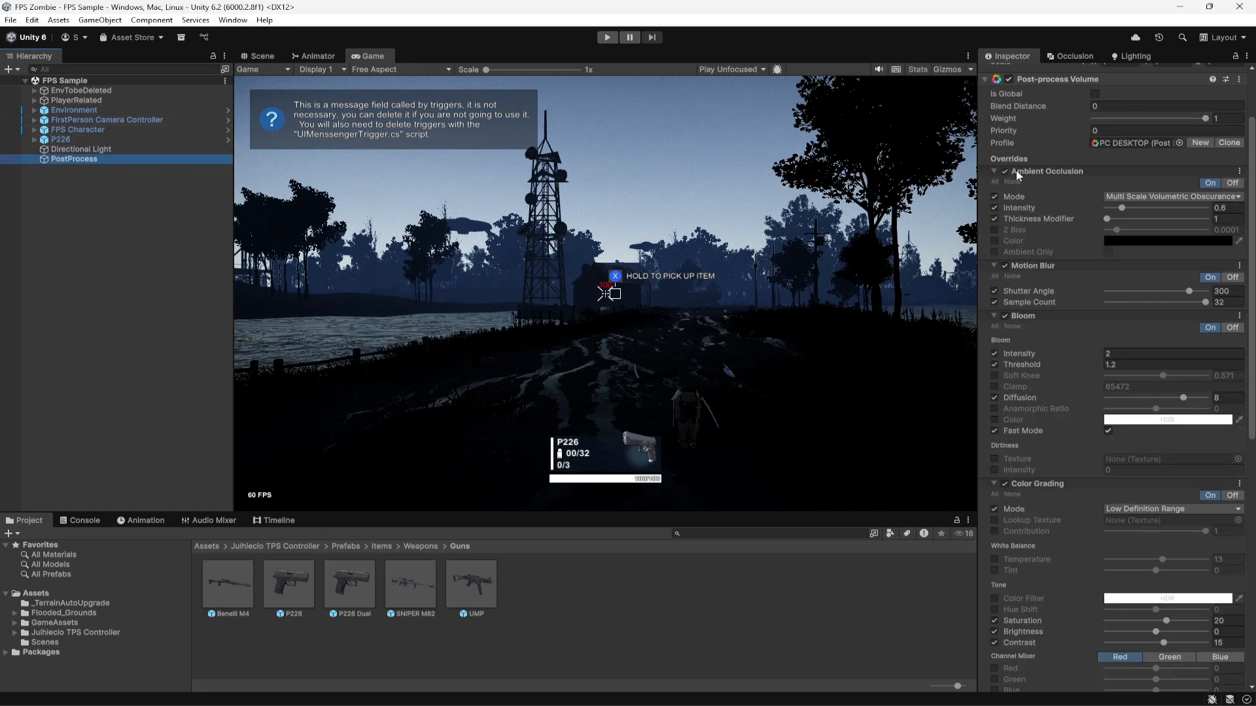
# Deactivate the PostProcess object and delete it from the scene.
pyautogui.scroll(3, 1015, 171)
pyautogui.click(1011, 75)
pyautogui.click(126, 246)
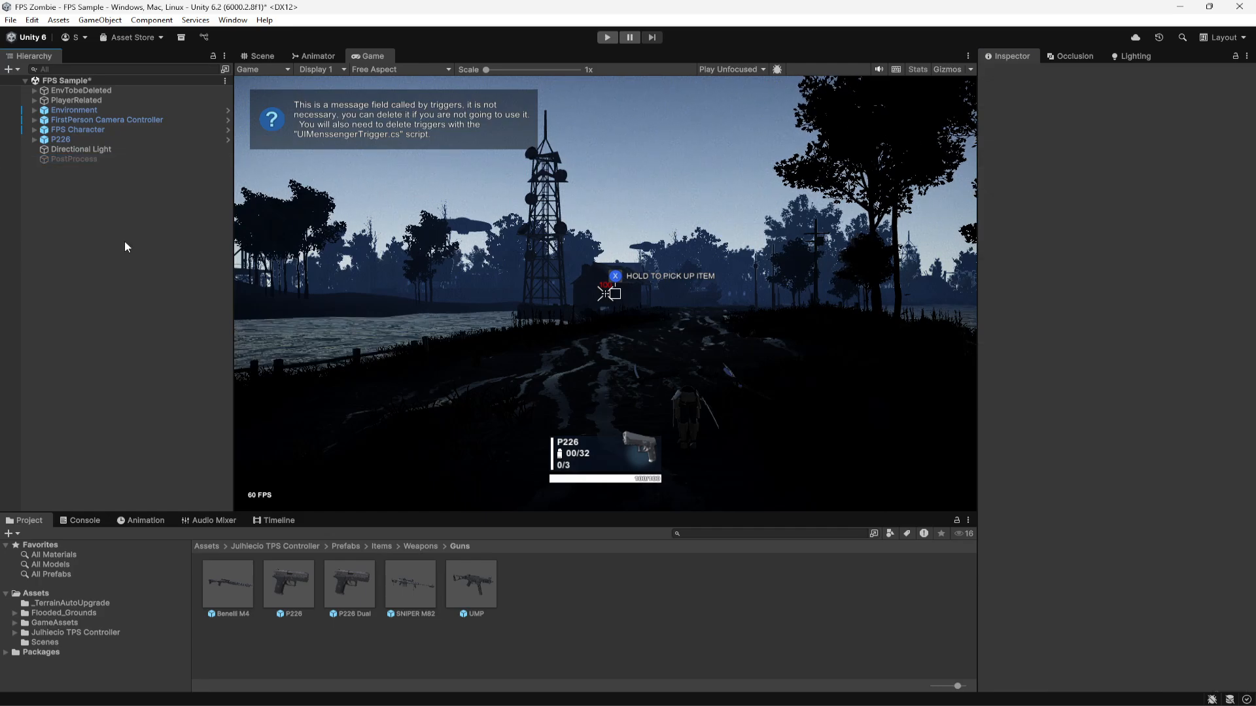
pyautogui.click(72, 159)
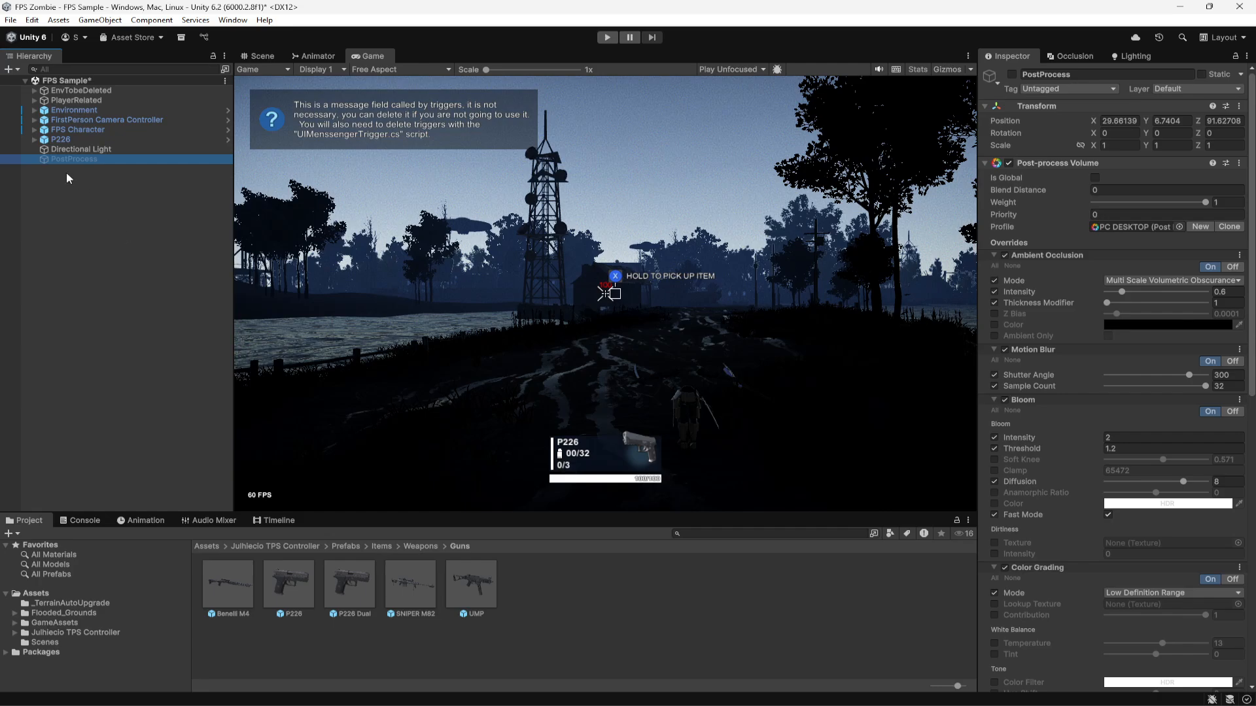
pyautogui.press('Delete')
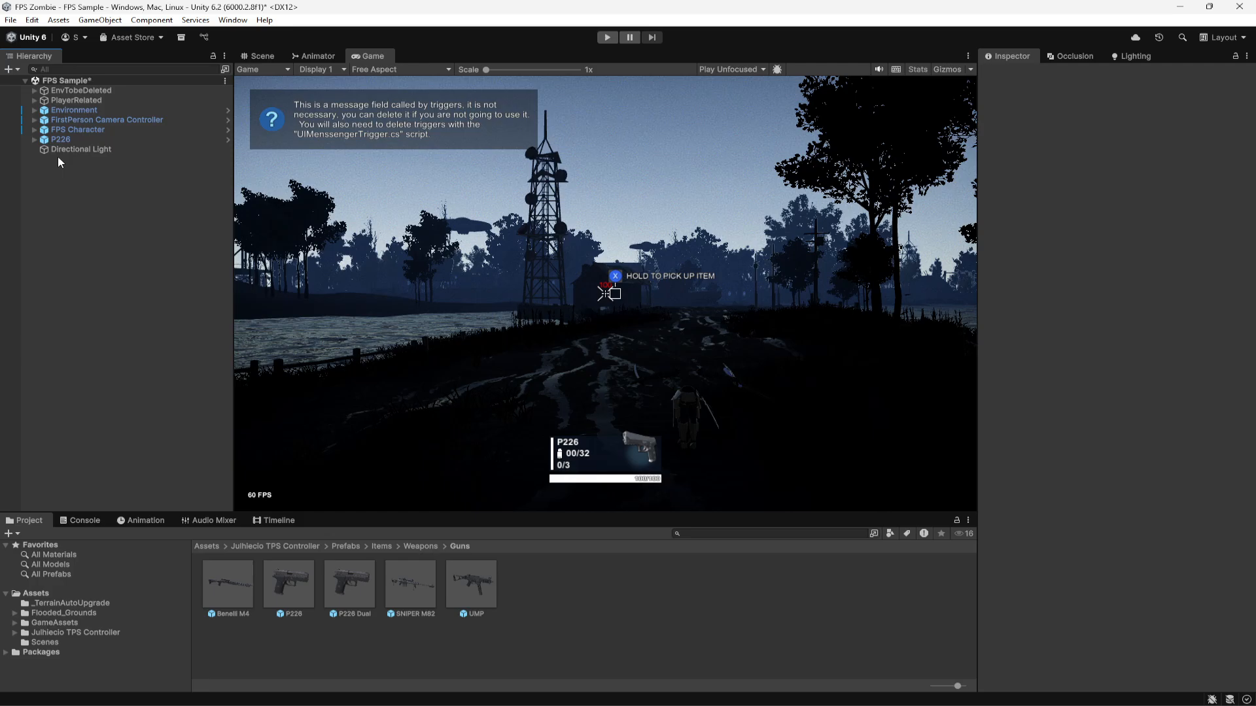
# Activate the existing Post Processing Volume object inside EnvTobeDeleted and save the scene.
pyautogui.click(34, 91)
pyautogui.click(95, 218)
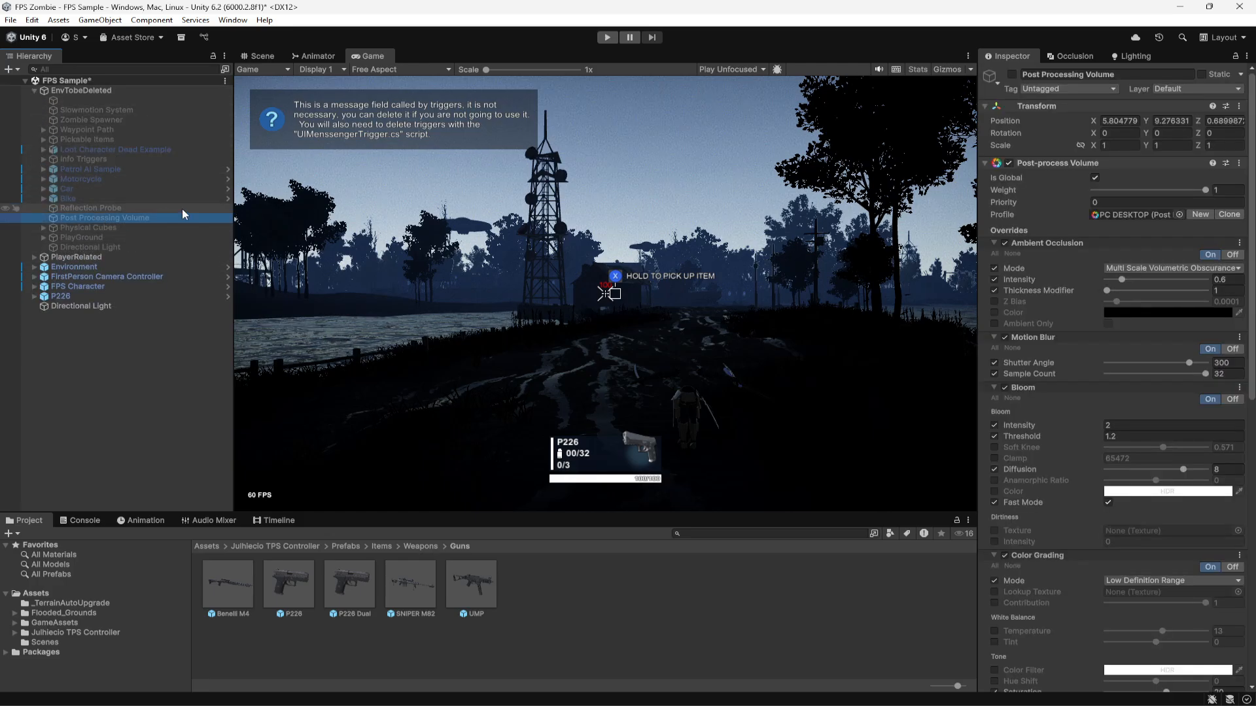
pyautogui.click(1011, 74)
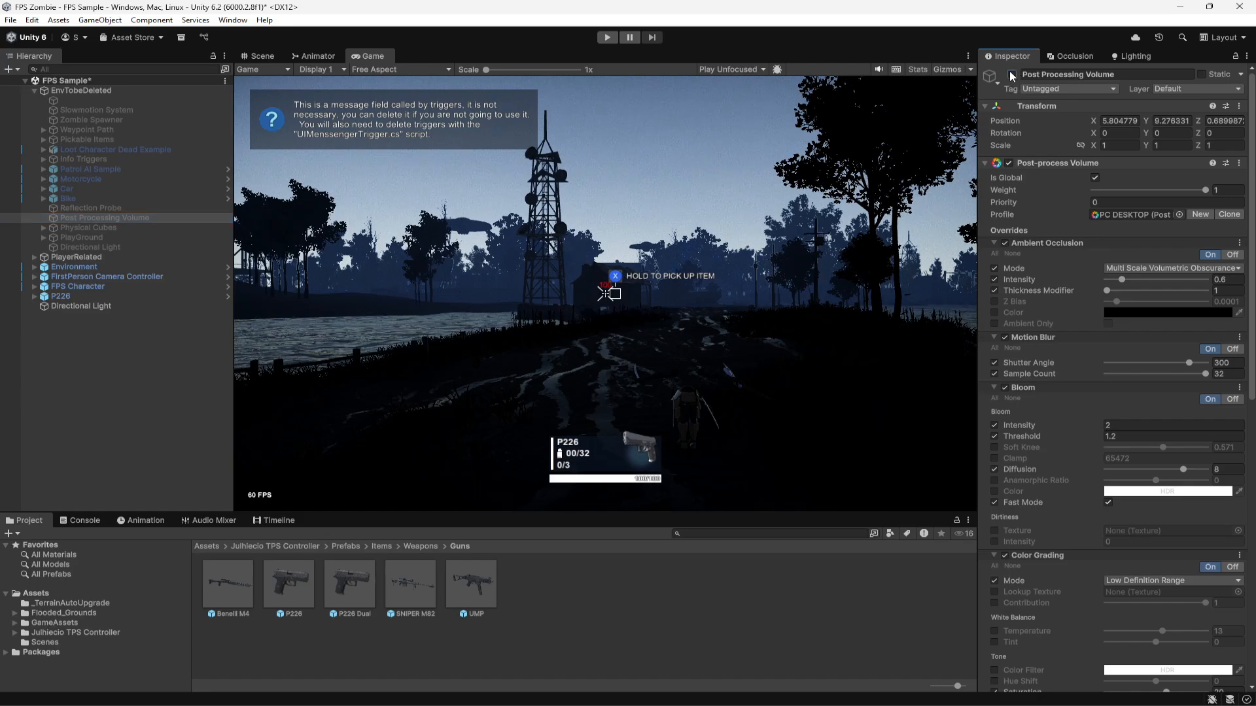
pyautogui.click(1012, 74)
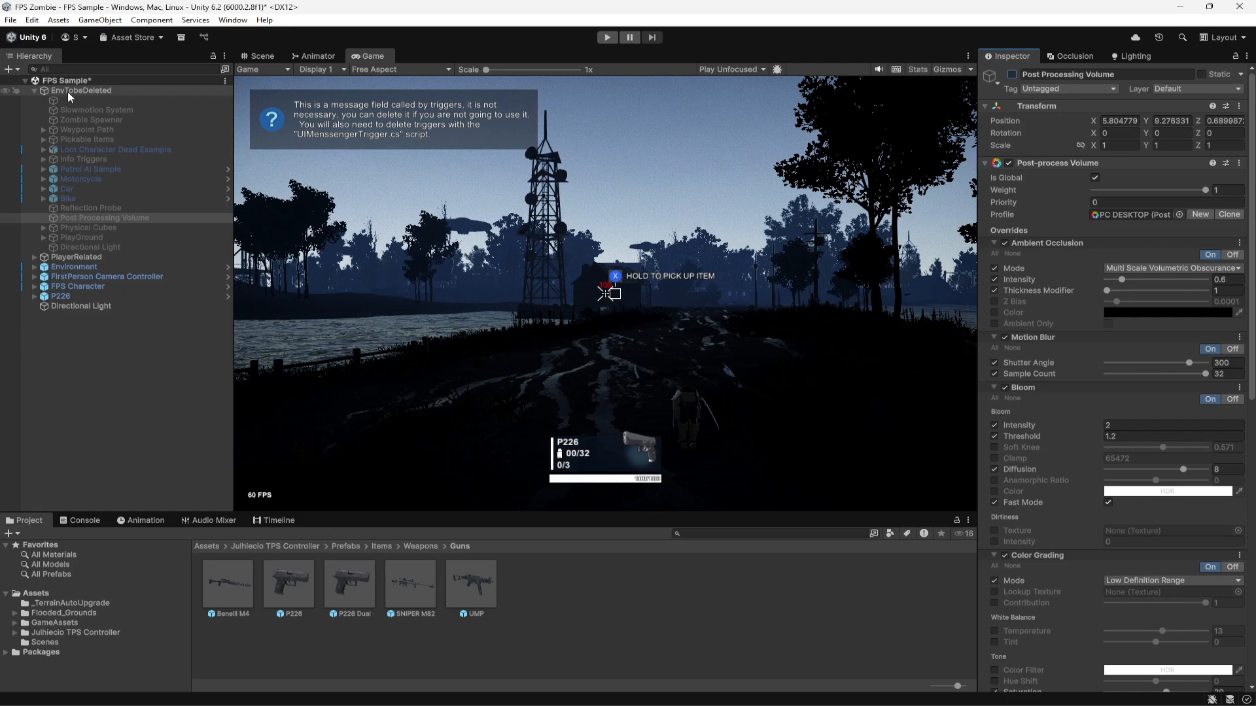
pyautogui.click(87, 218)
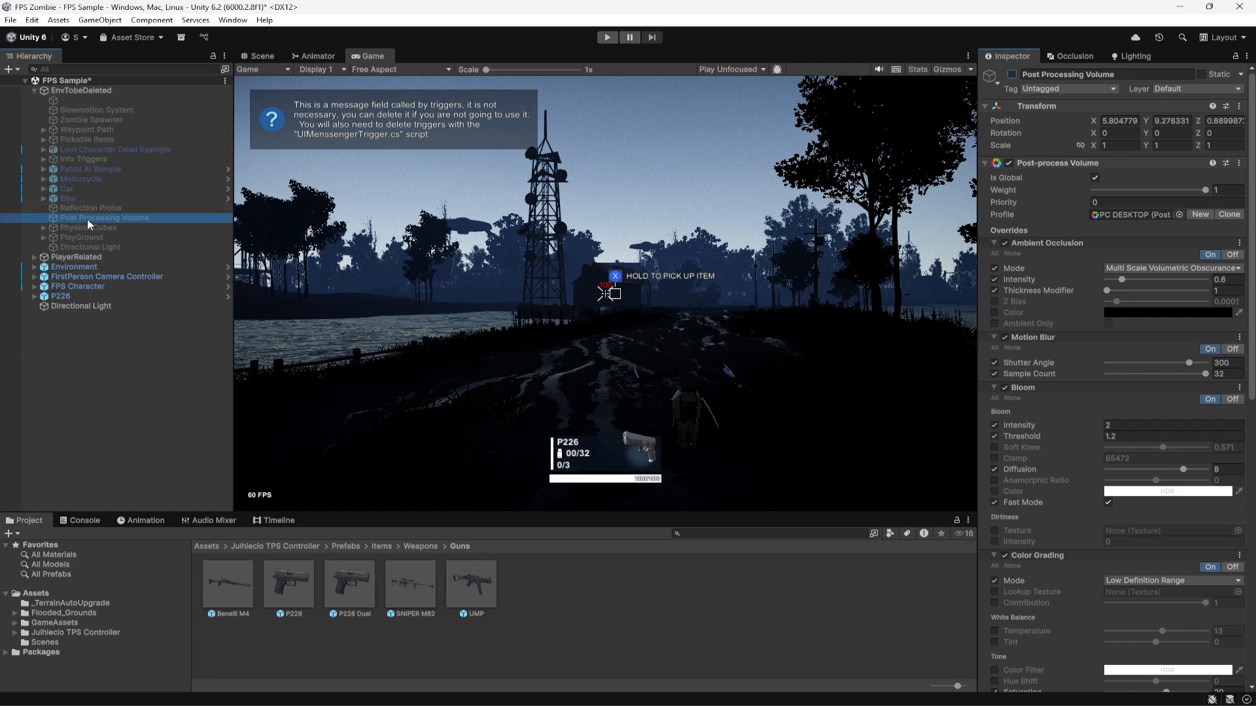
pyautogui.click(1012, 74)
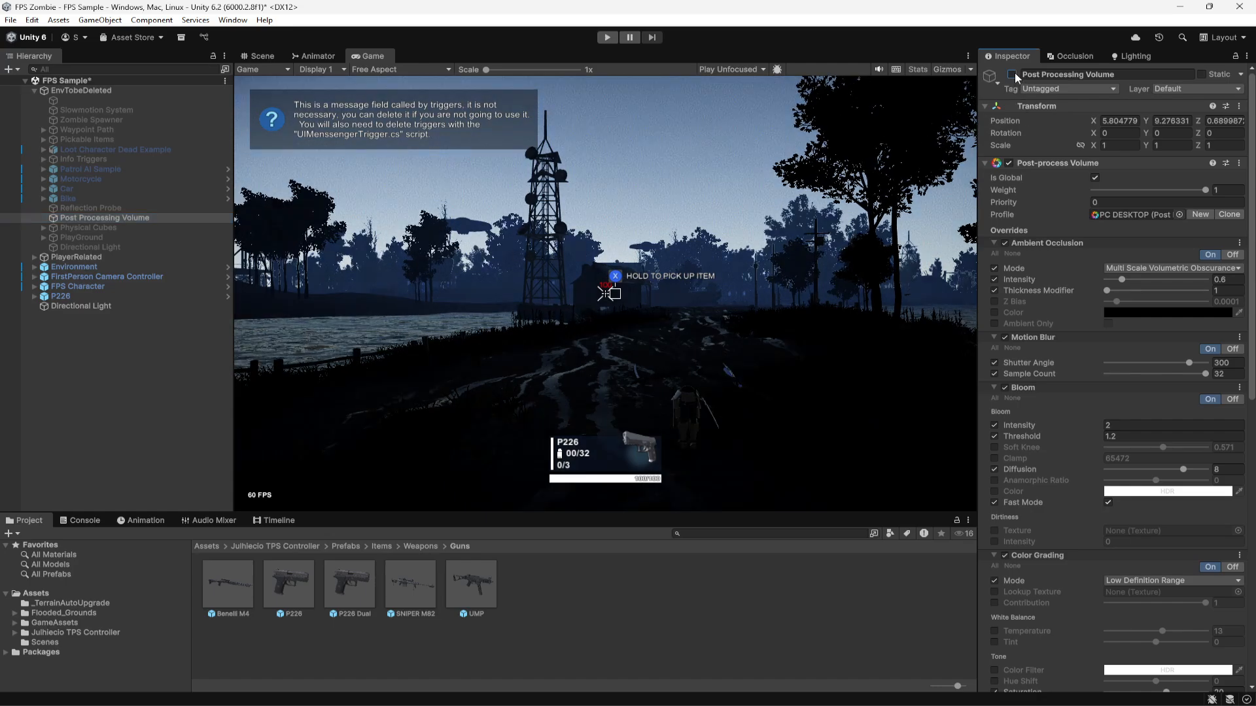
pyautogui.hotkey('ctrl', 's')
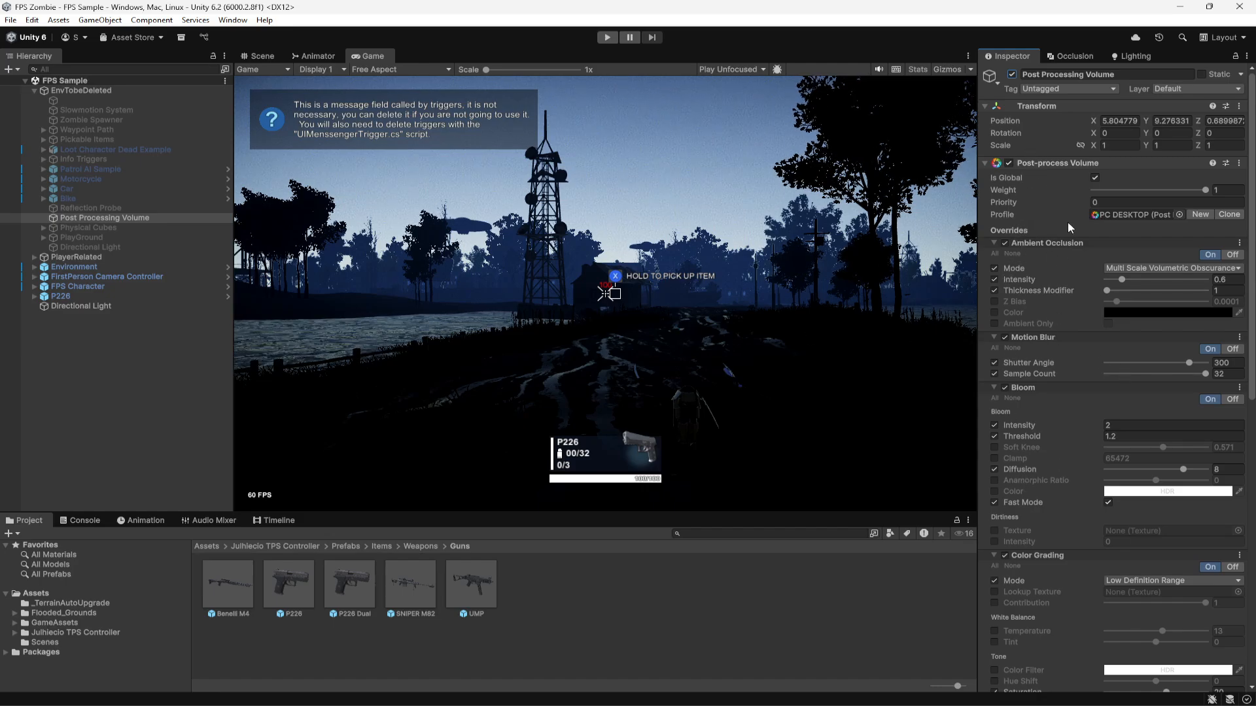
# Raise the Vignette intensity of the Post Processing Volume to about 0.45.
pyautogui.scroll(-15, 1085, 334)
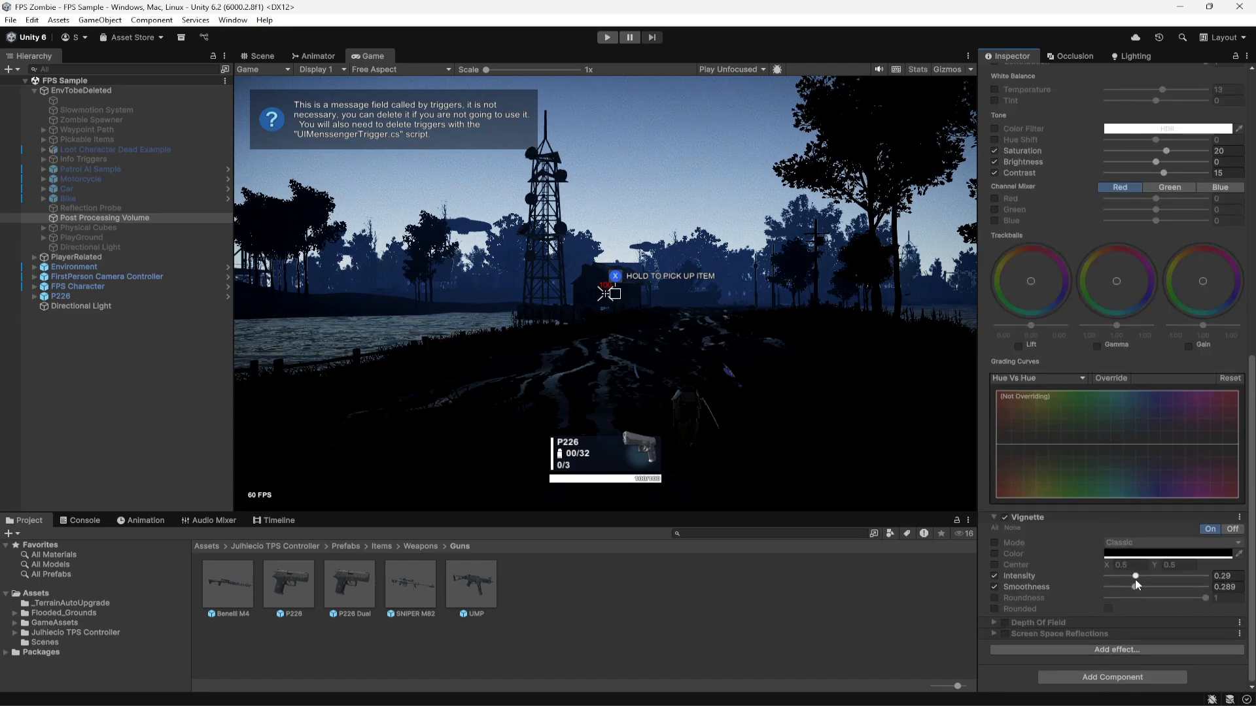
pyautogui.moveTo(1135, 577)
pyautogui.mouseDown()
pyautogui.moveTo(1163, 582)
pyautogui.moveTo(1139, 576)
pyautogui.mouseUp()
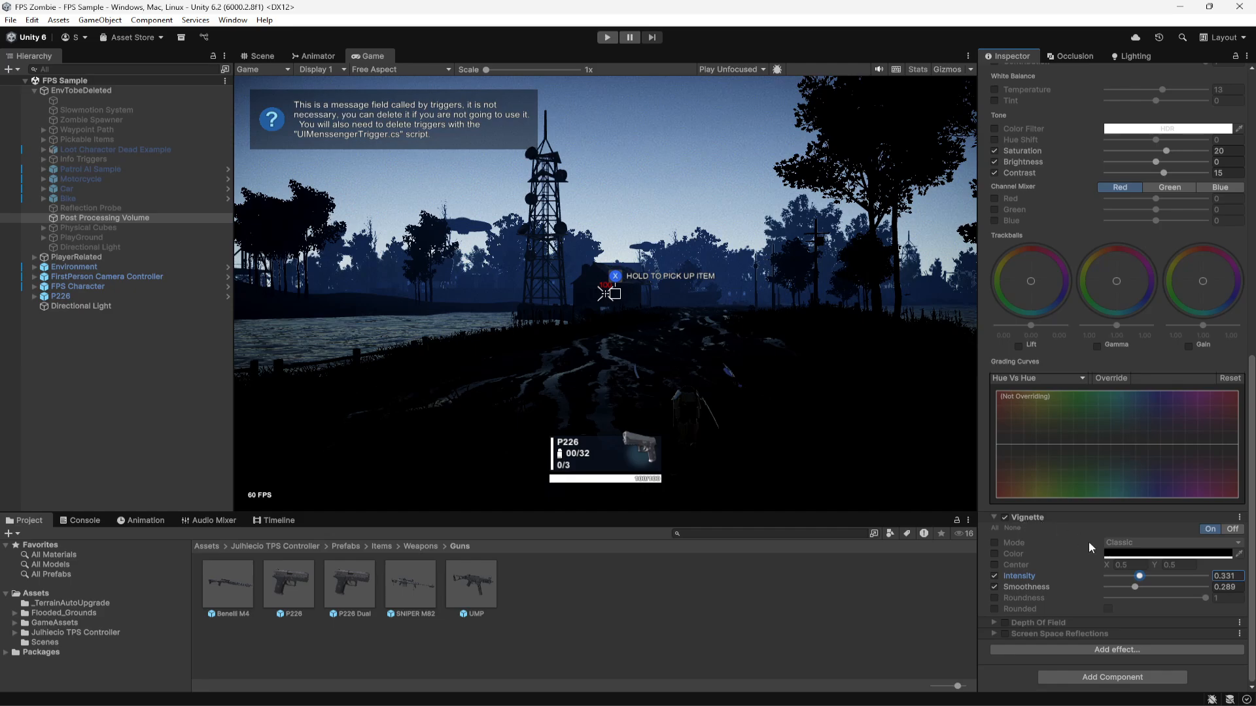
pyautogui.moveTo(1140, 578)
pyautogui.mouseDown()
pyautogui.moveTo(1192, 579)
pyautogui.moveTo(1111, 580)
pyautogui.moveTo(1152, 582)
pyautogui.mouseUp()
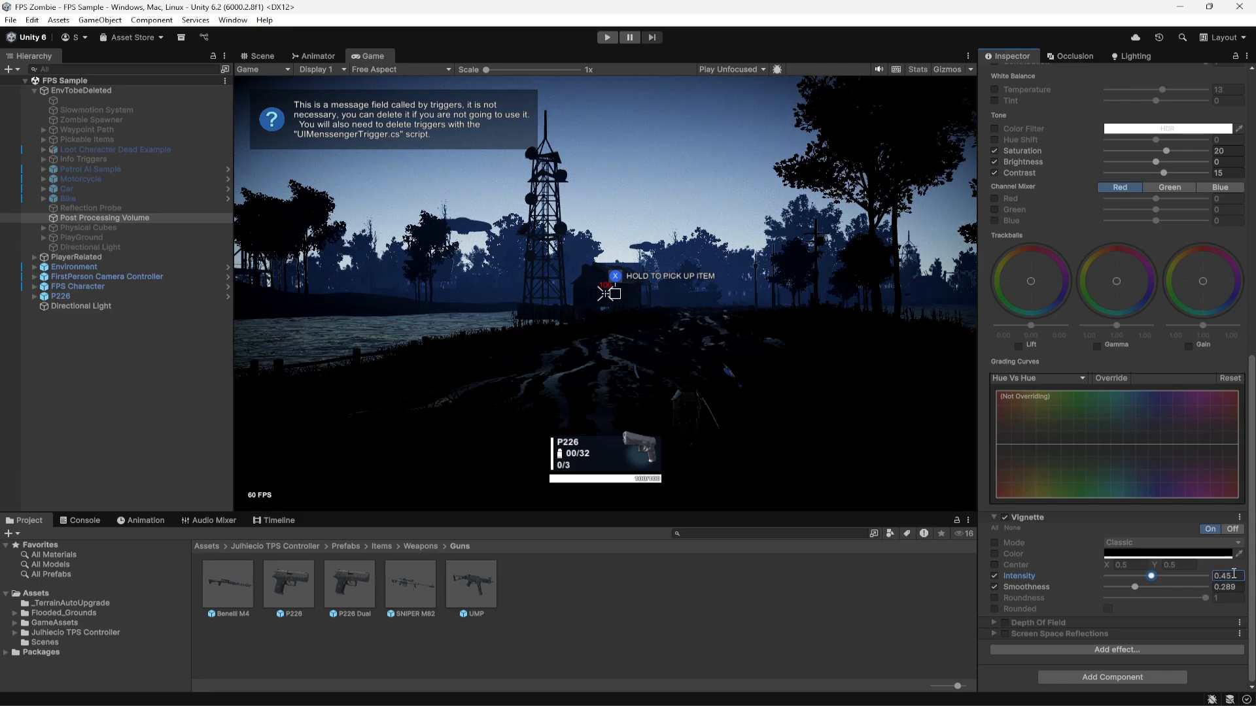
pyautogui.click(69, 380)
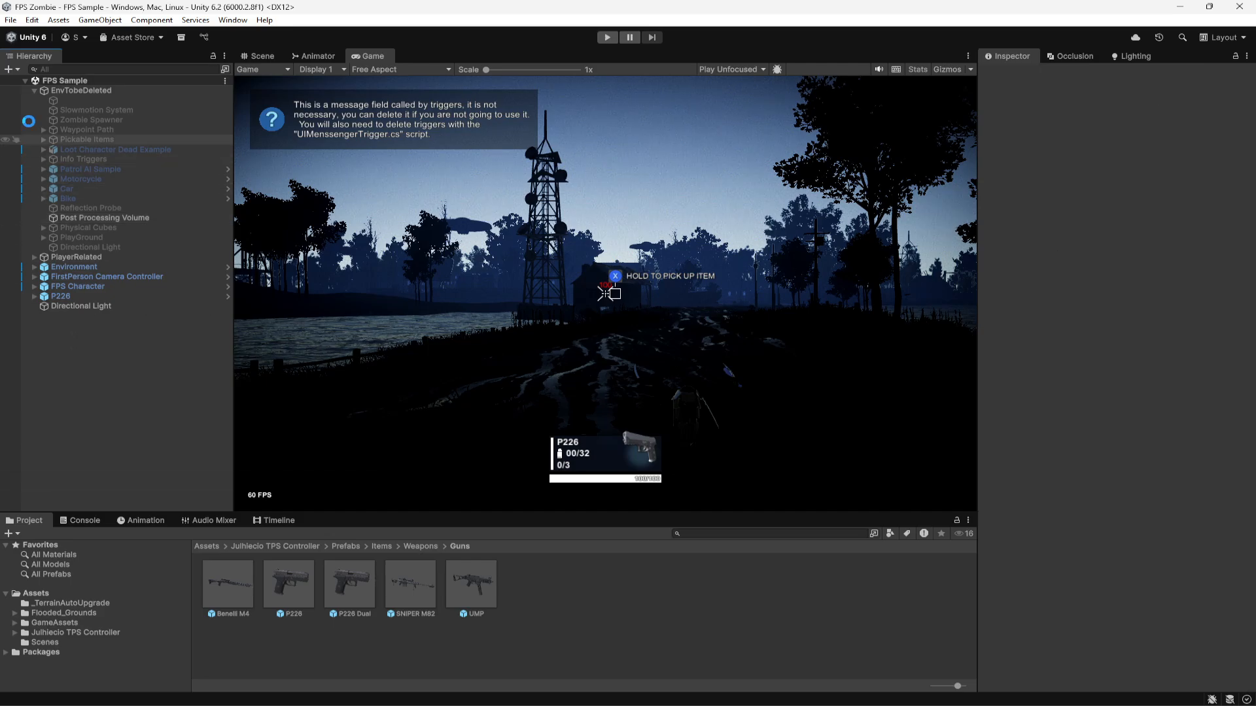
# Move the Post Processing Volume into the PlayerRelated group, collapse EnvTobeDeleted and save the scene.
pyautogui.click(82, 218)
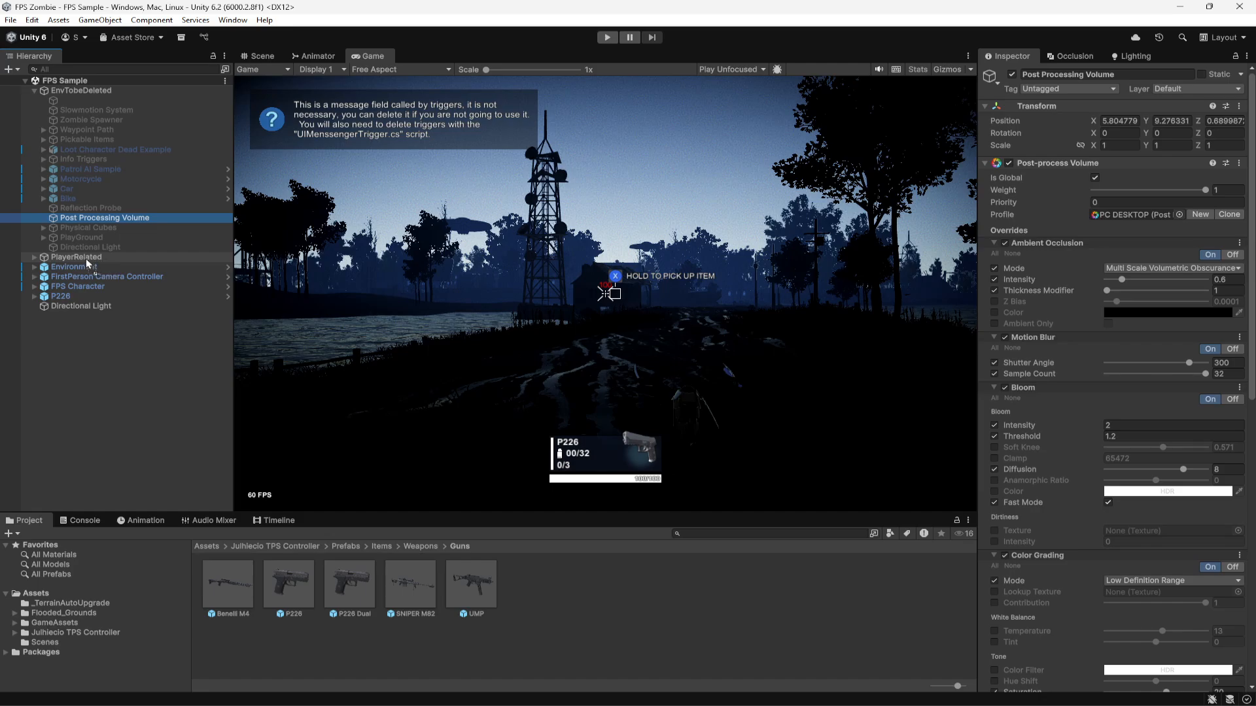
pyautogui.moveTo(85, 258); pyautogui.dragTo(88, 259)
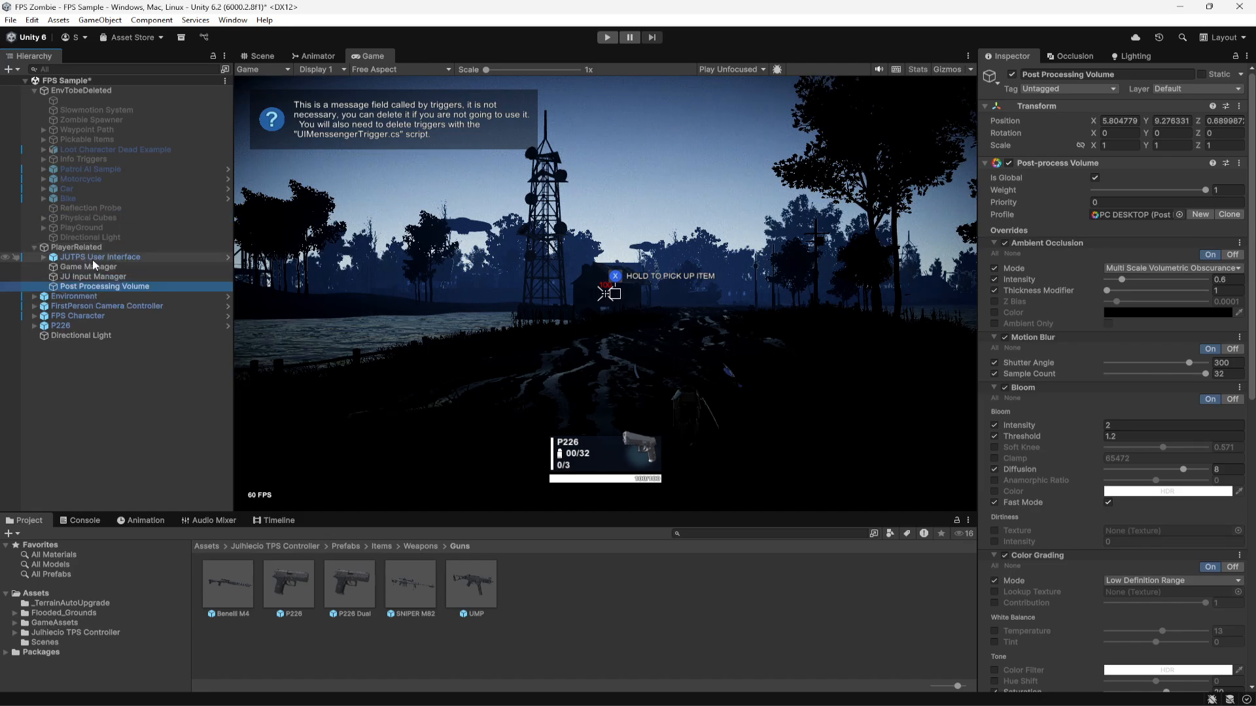
pyautogui.click(33, 92)
pyautogui.hotkey('ctrl', 's')
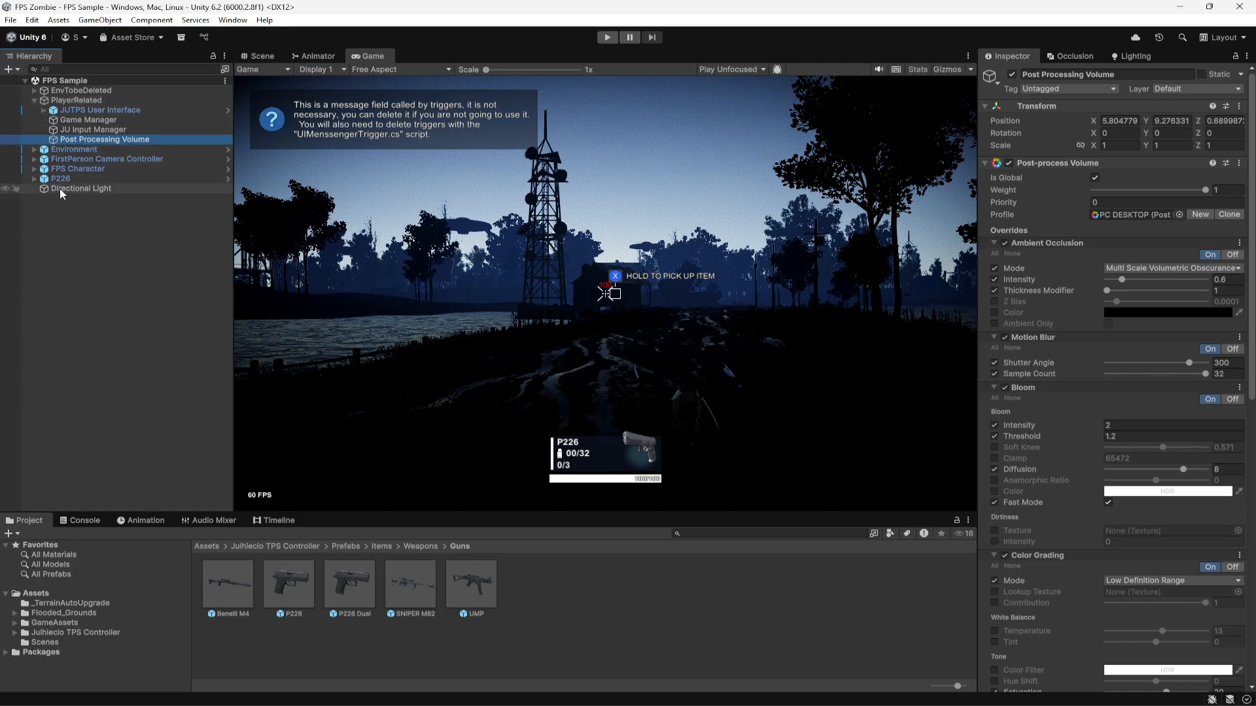
# Move the Directional Light and the P226 weapon into the PlayerRelated group and collapse the group.
pyautogui.moveTo(60, 188); pyautogui.dragTo(81, 99)
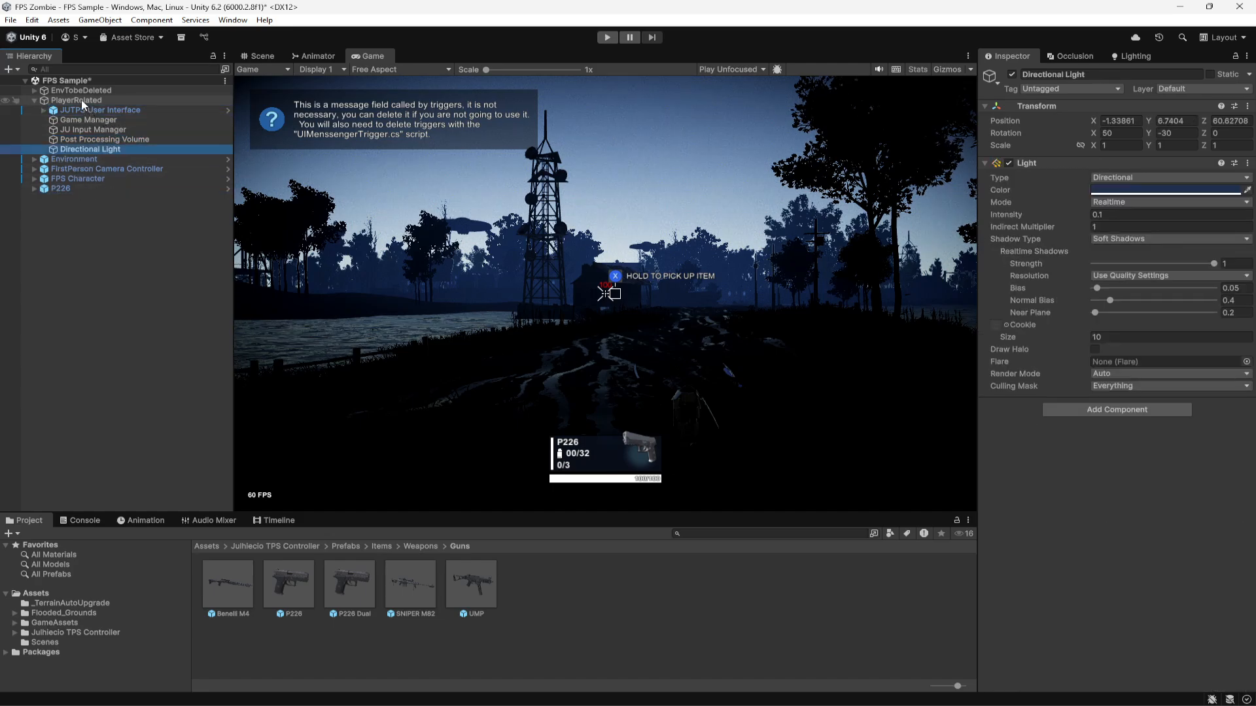
pyautogui.click(66, 189)
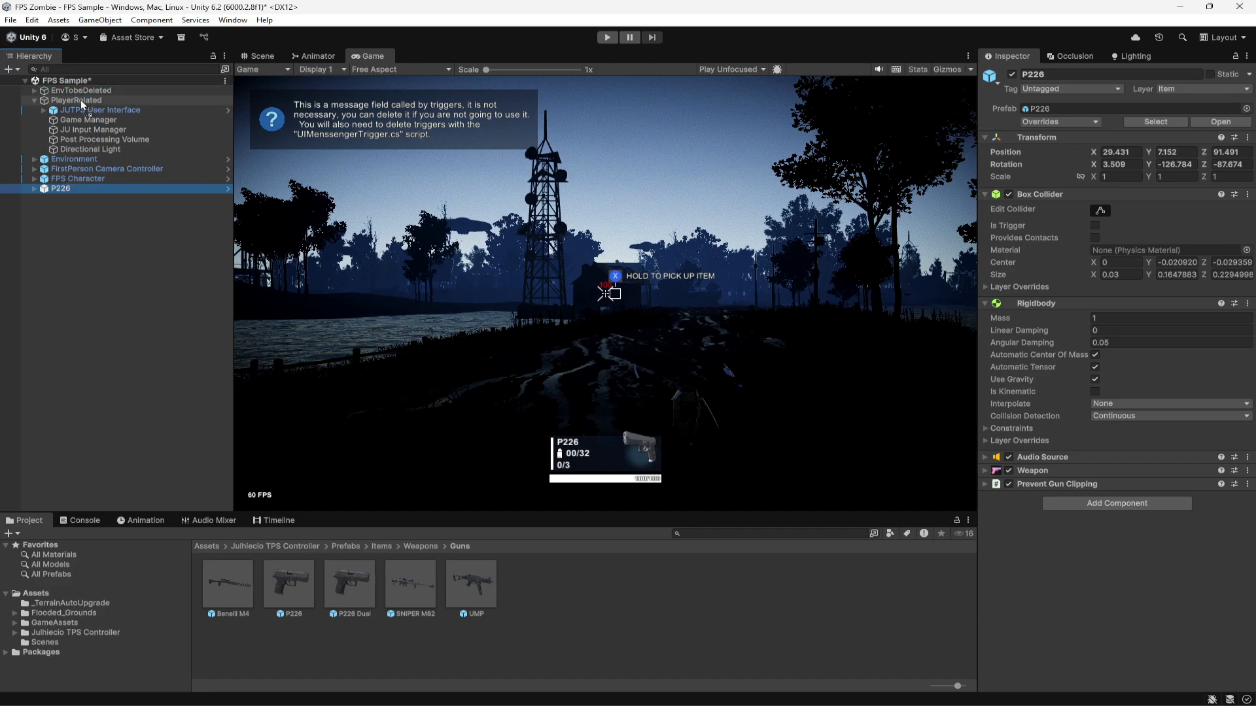
pyautogui.moveTo(81, 101); pyautogui.dragTo(81, 101)
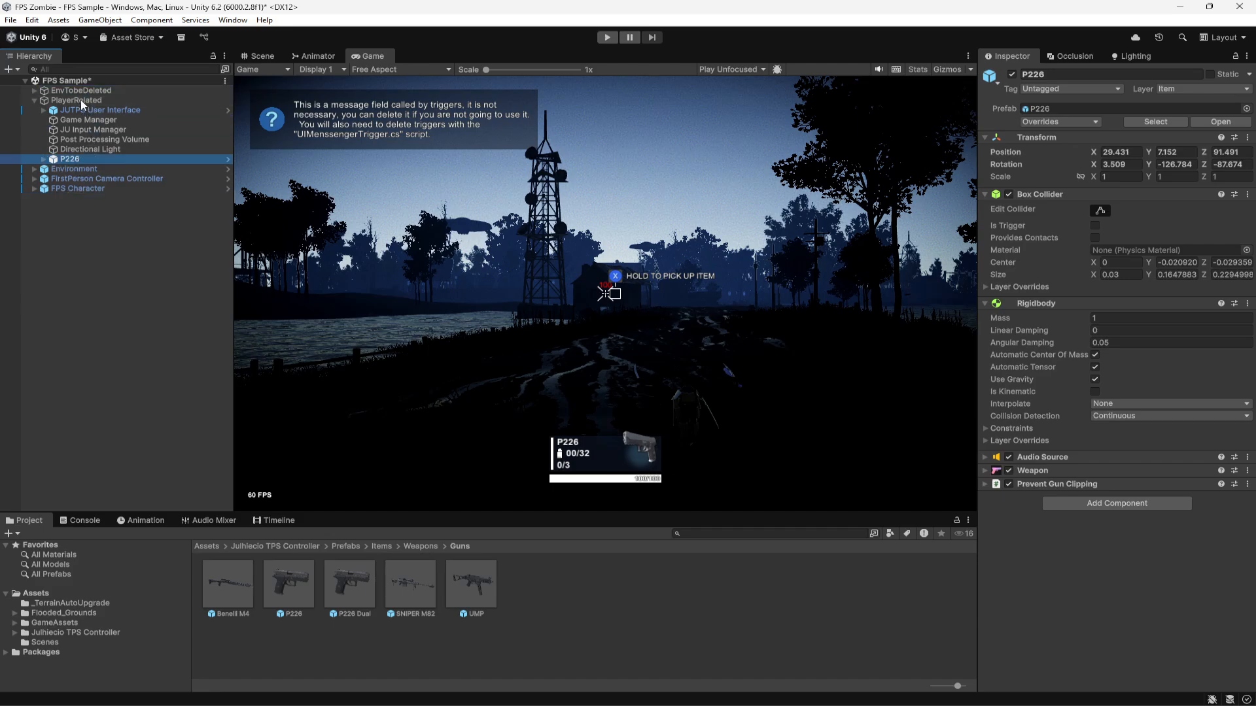
pyautogui.click(70, 189)
pyautogui.click(34, 100)
pyautogui.click(87, 225)
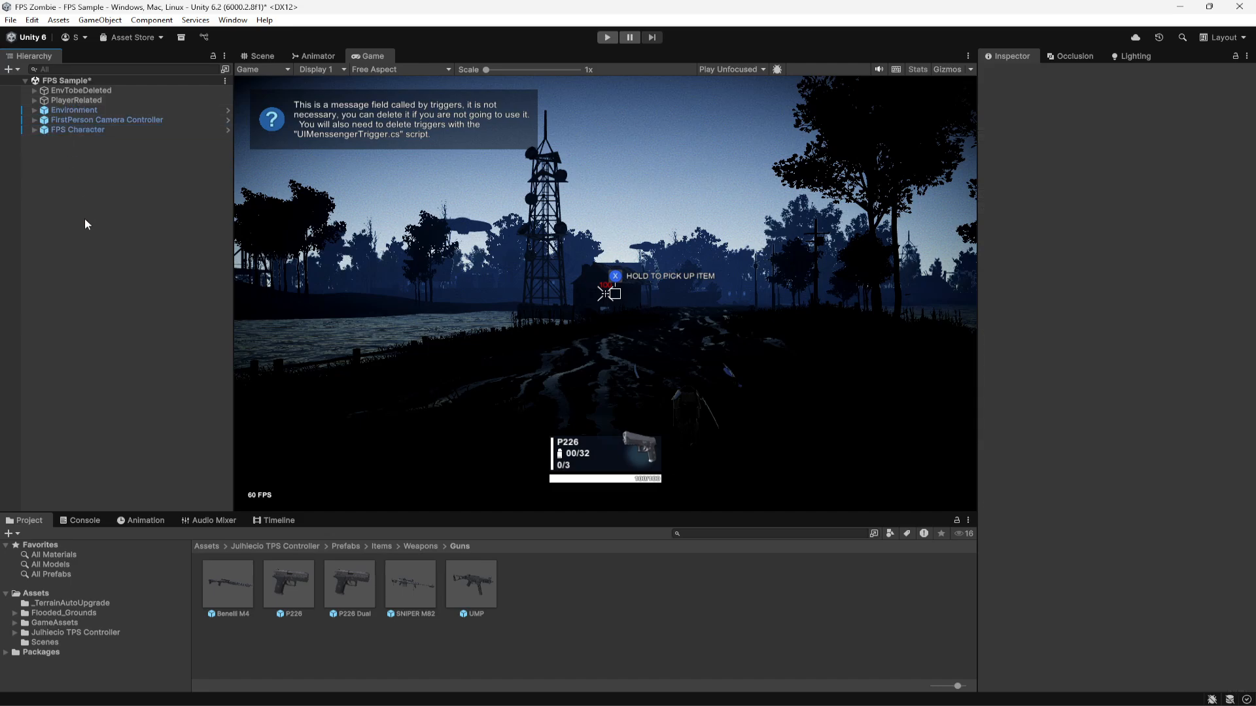
# Run the scene and walk around the riverbank to examine how dark the night lighting is in the game.
pyautogui.click(607, 38)
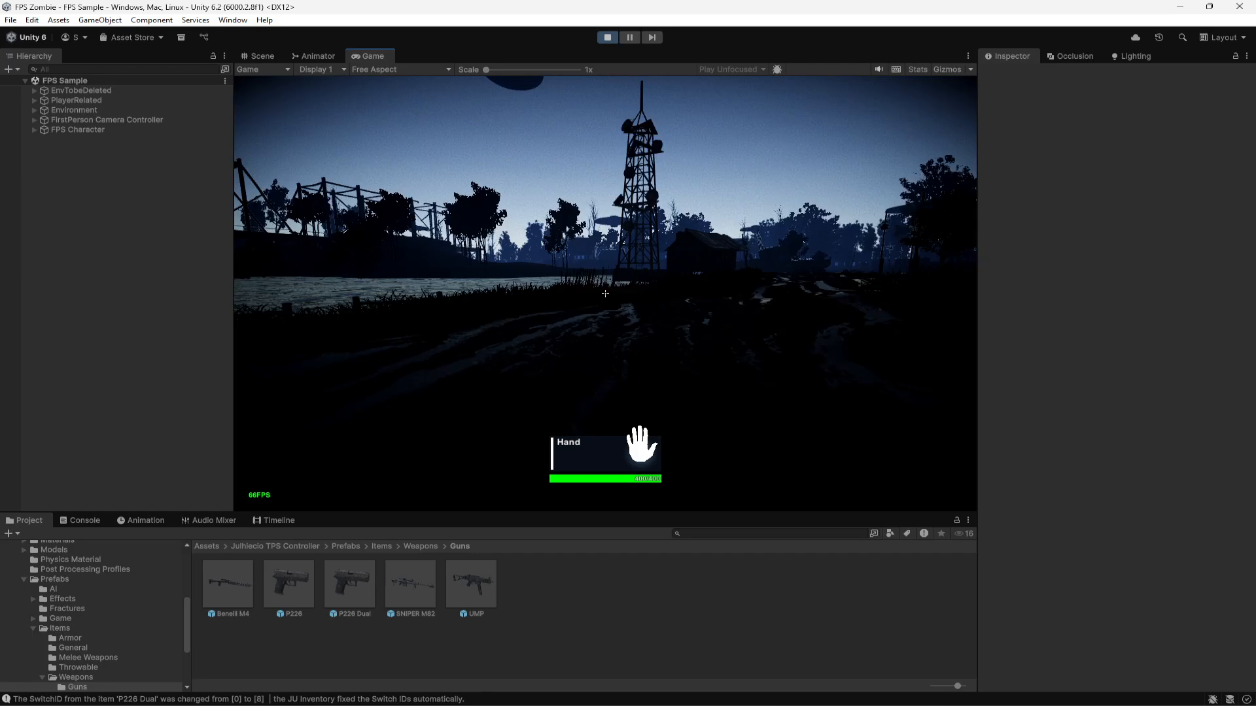
pyautogui.press('w')
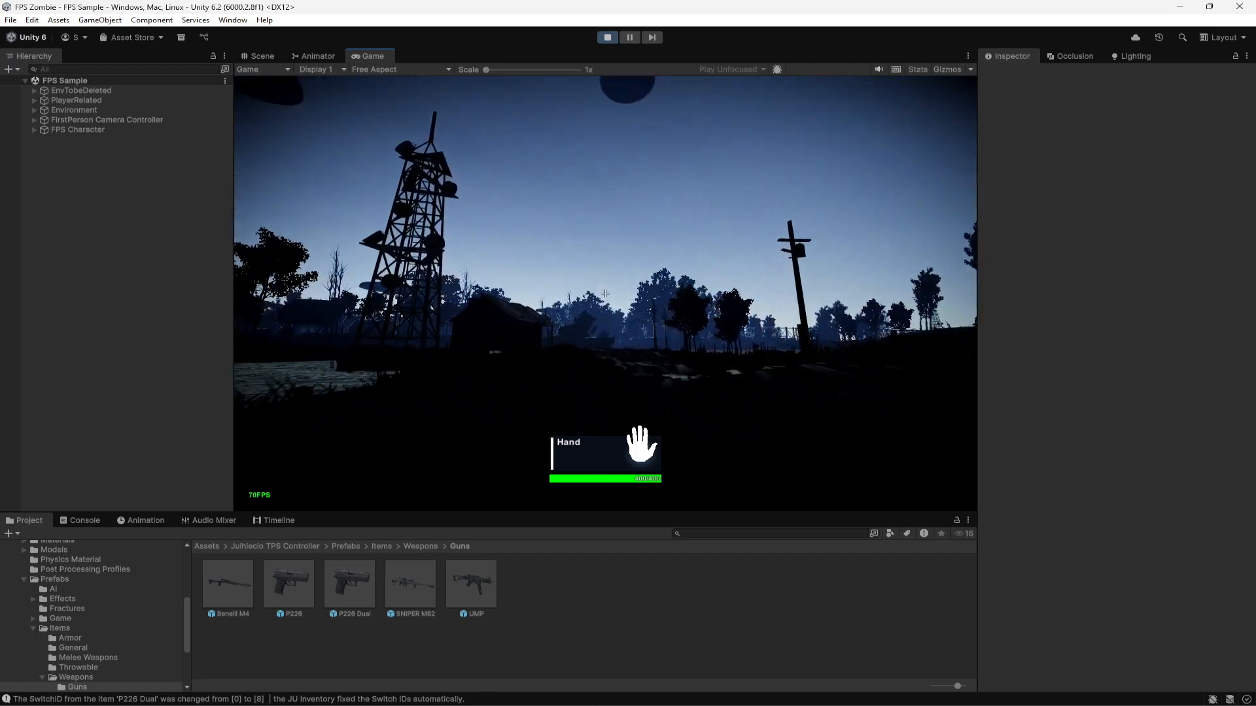
pyautogui.press('w')
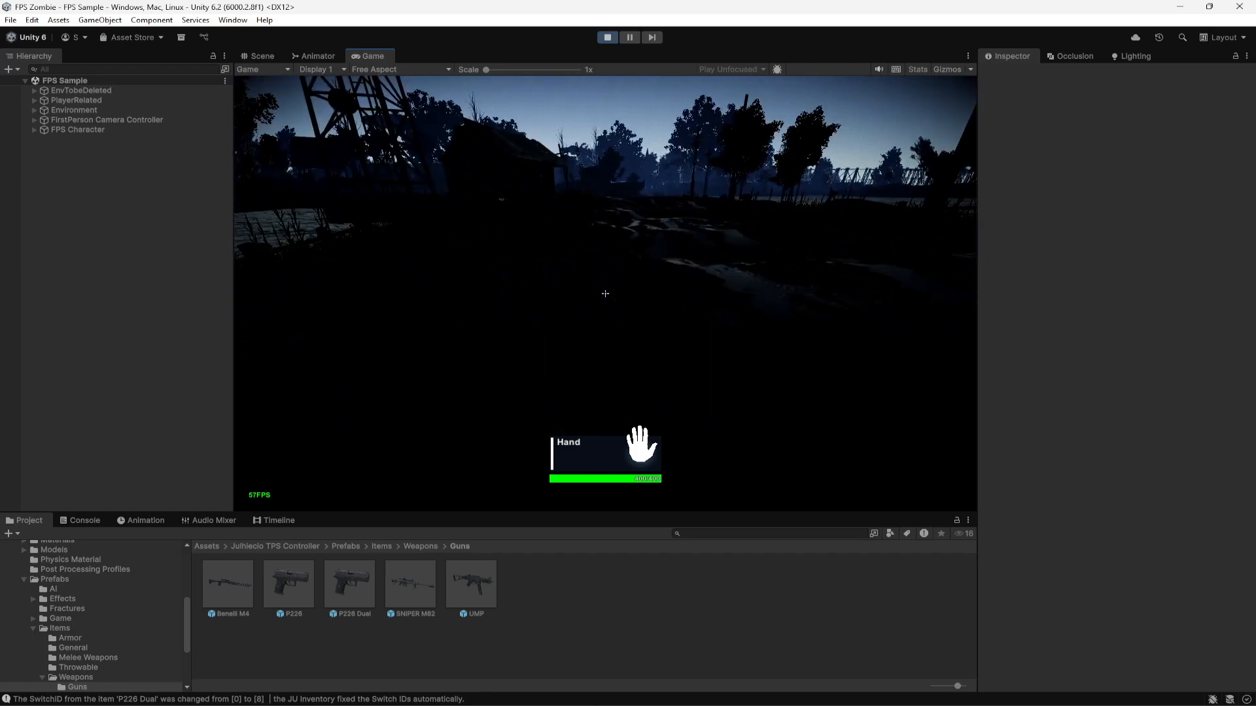
pyautogui.press('Escape')
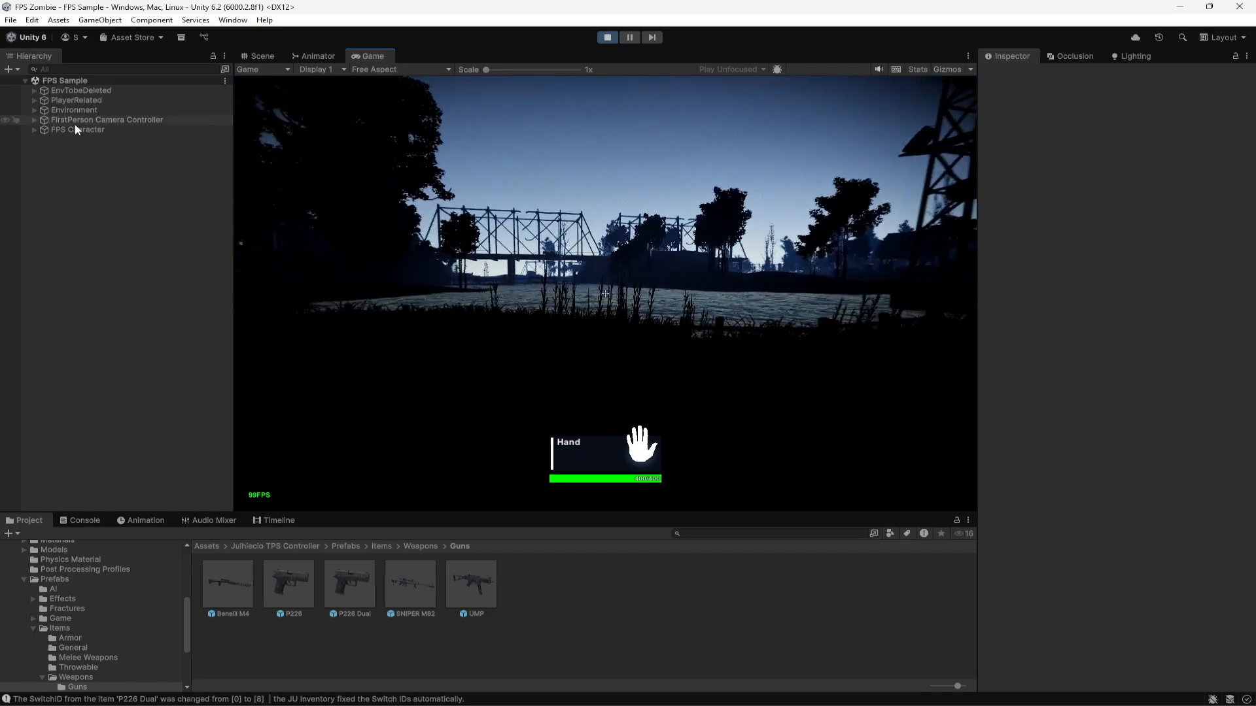
# While the game is running, try a Directional Light intensity of about 1.81 and look around the terrain.
pyautogui.click(34, 110)
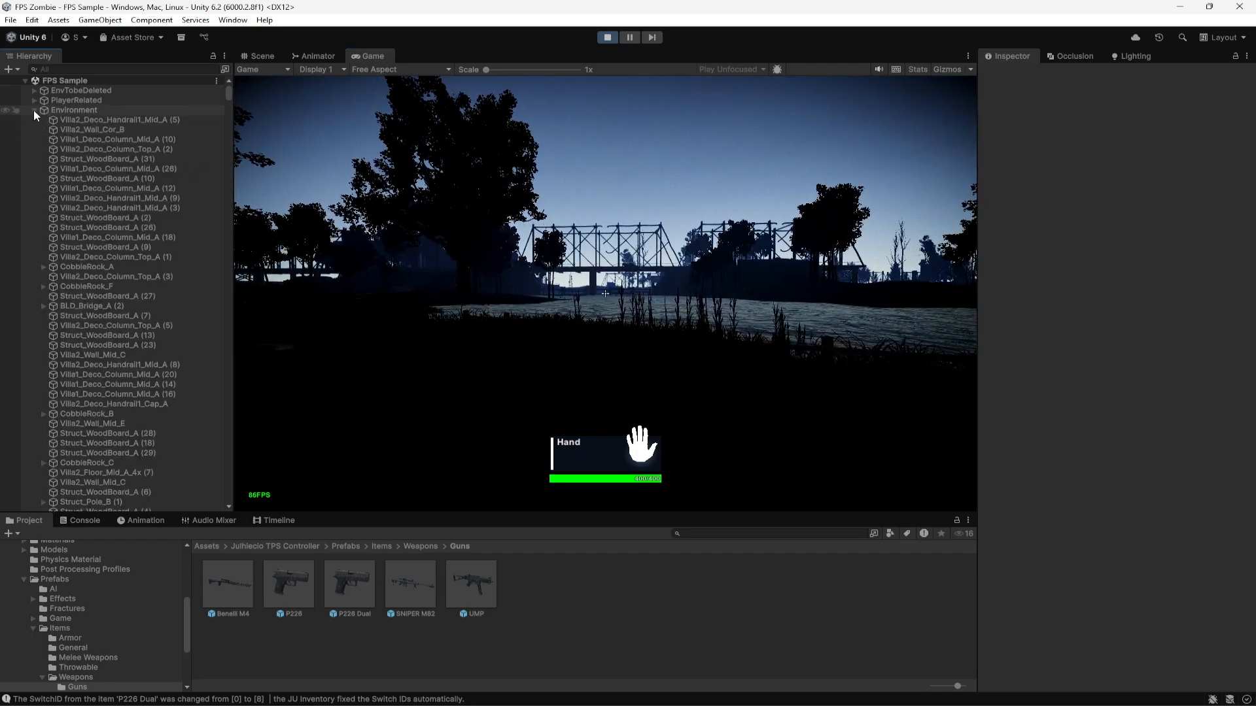
pyautogui.click(33, 110)
pyautogui.click(34, 100)
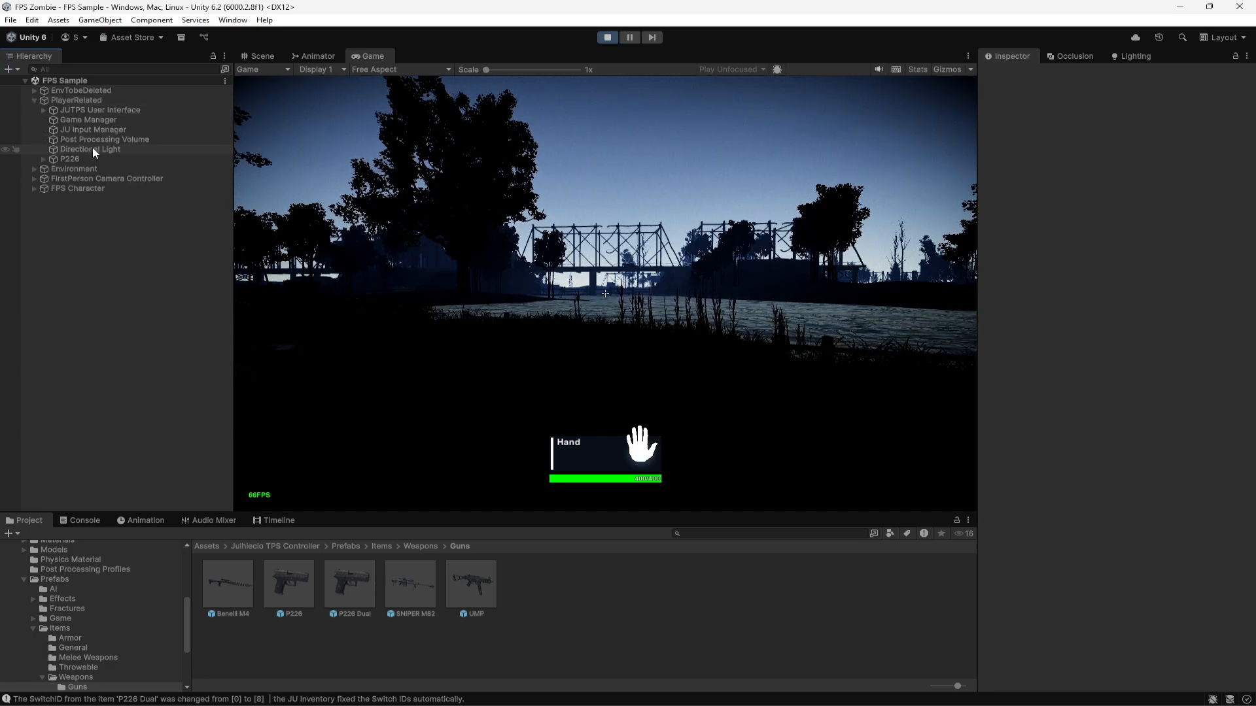
pyautogui.click(92, 148)
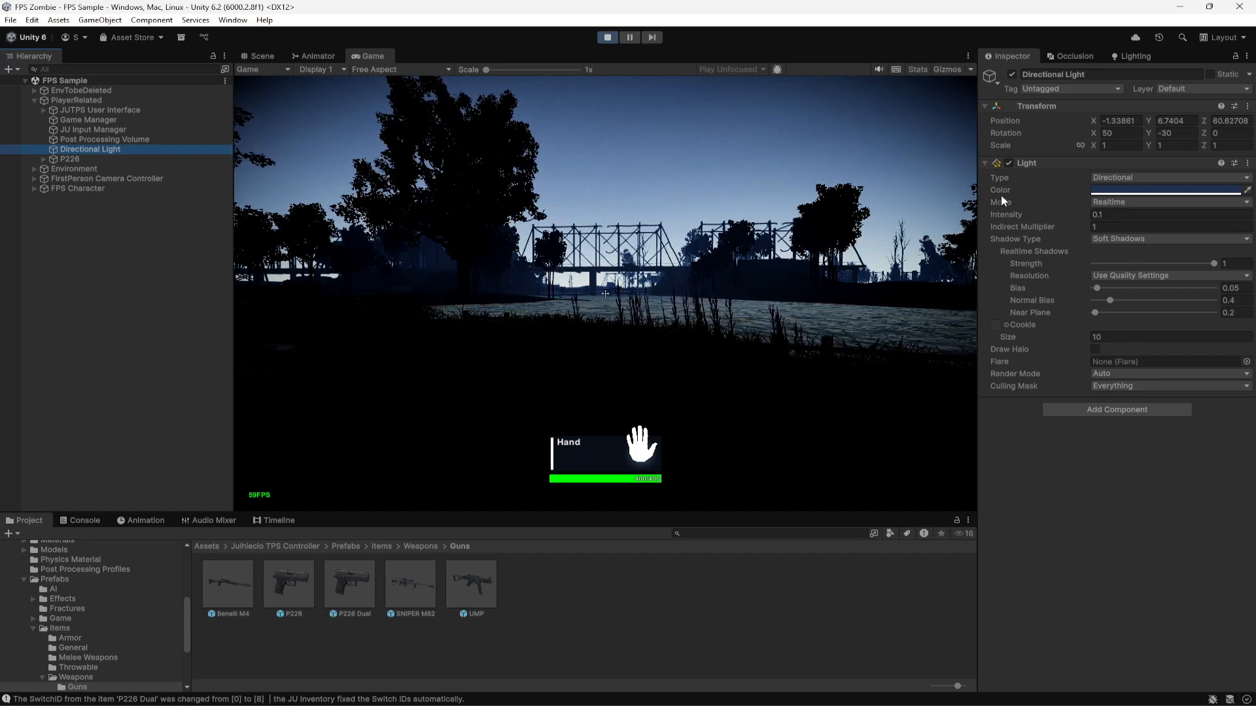
pyautogui.click(1061, 213)
pyautogui.moveTo(1061, 213); pyautogui.dragTo(1099, 242)
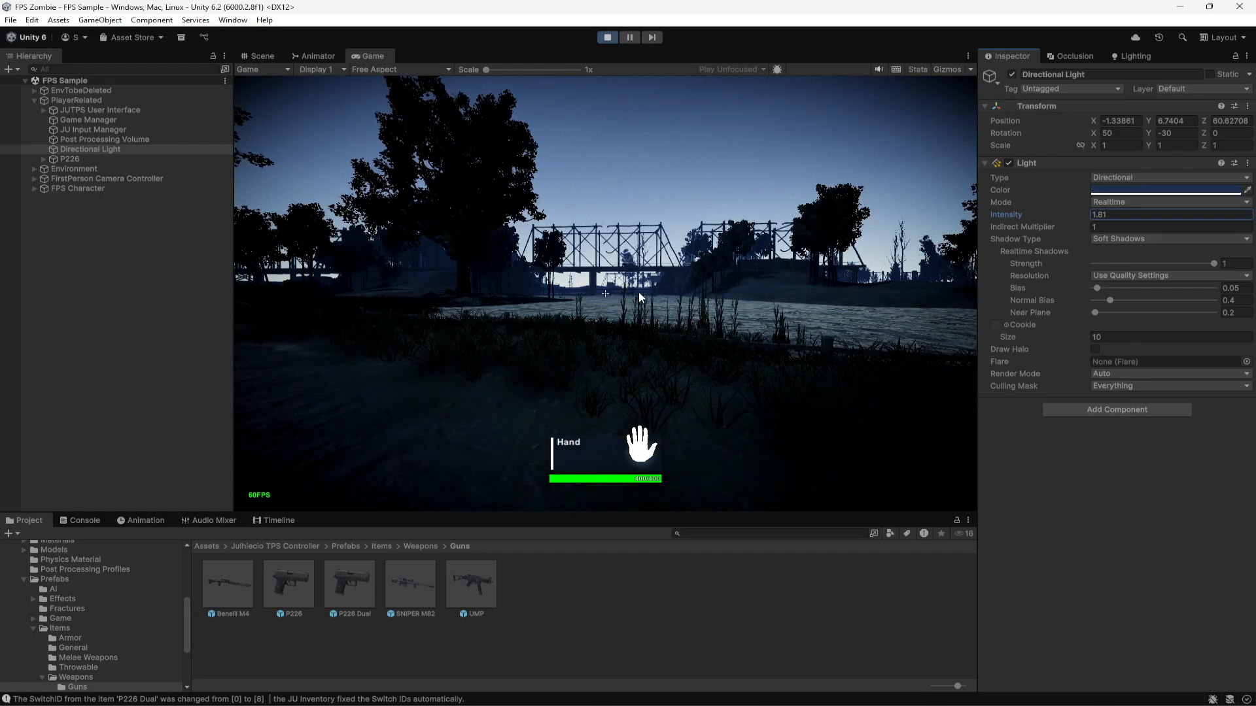
pyautogui.click(639, 293)
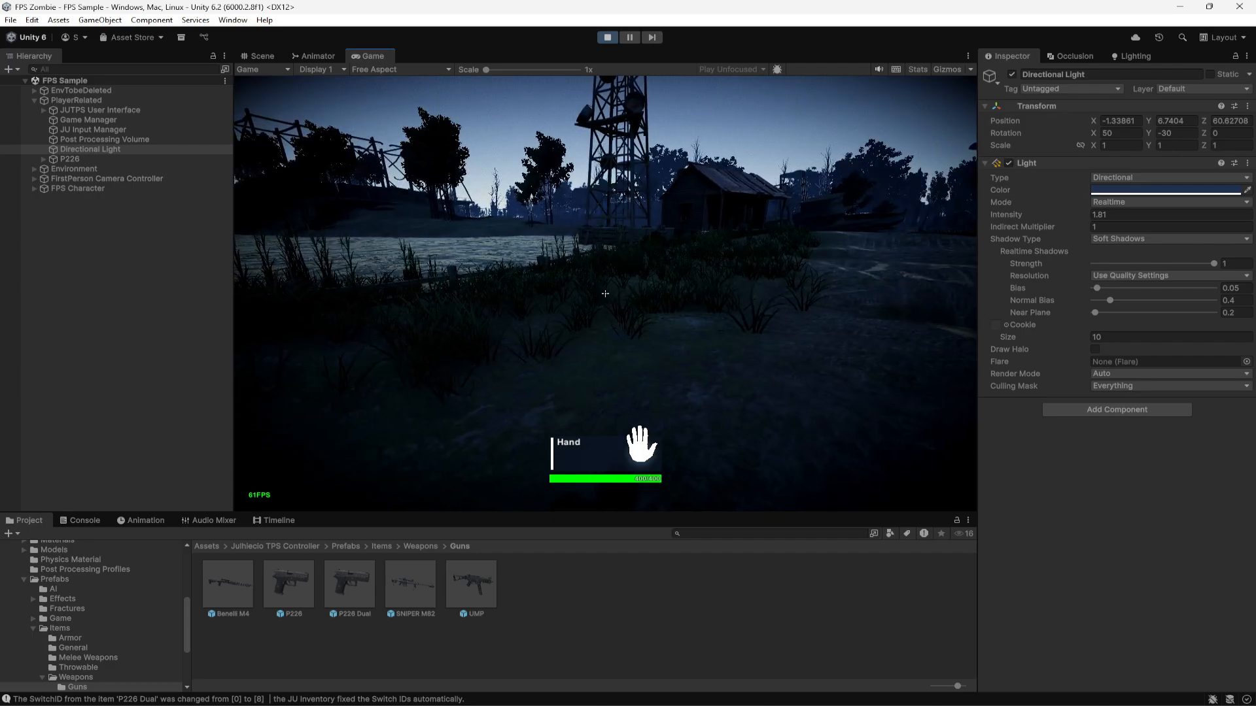
# Try a Directional Light intensity of 2 in the running game, check the view and stop play mode.
pyautogui.press('Escape')
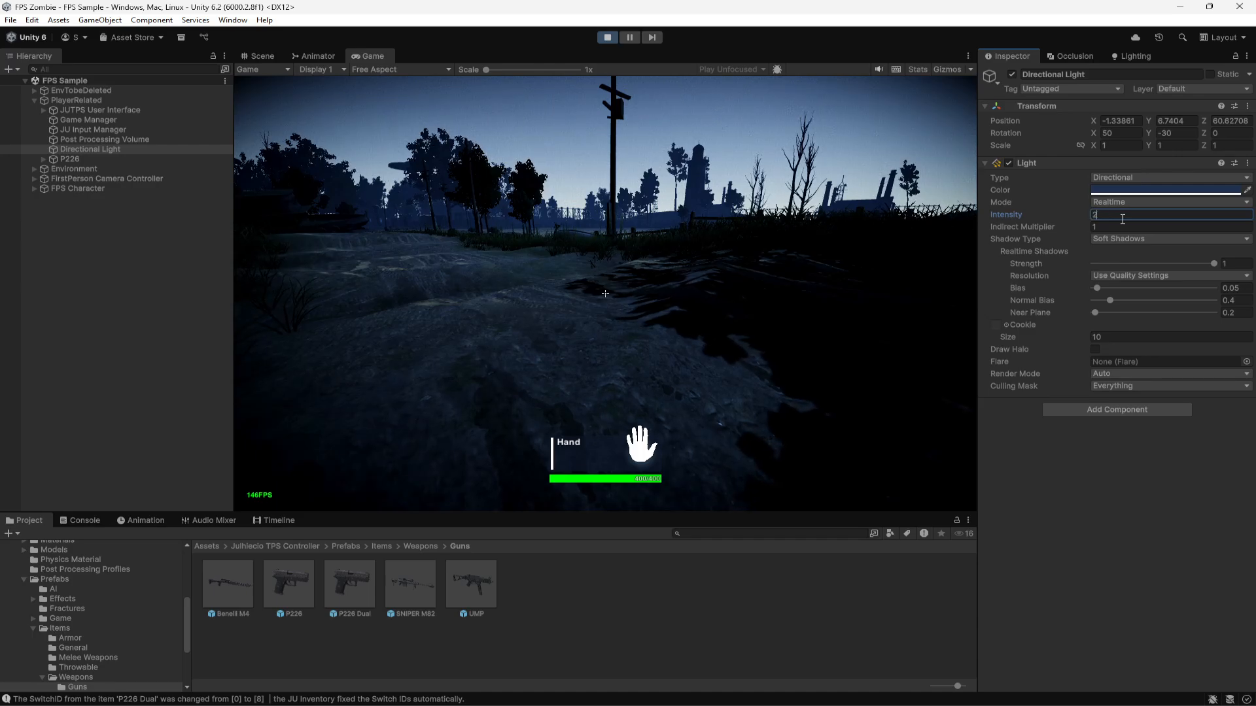
pyautogui.click(760, 273)
pyautogui.press('Escape')
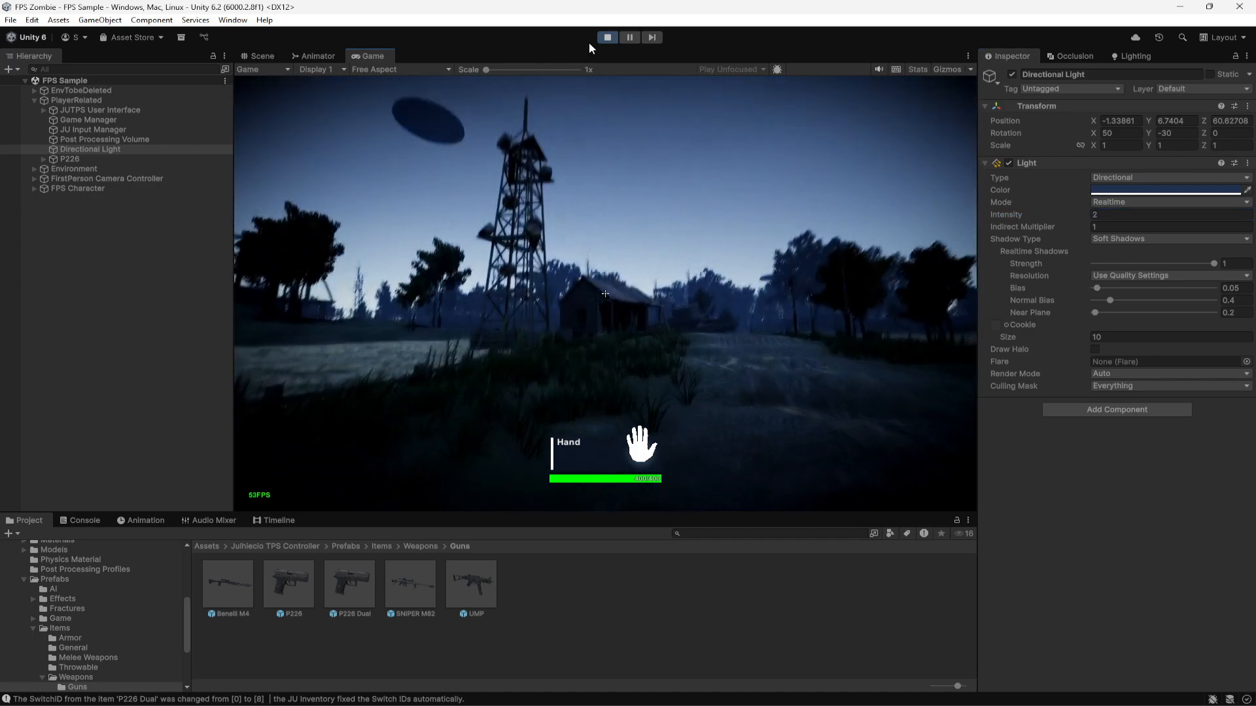
pyautogui.click(607, 39)
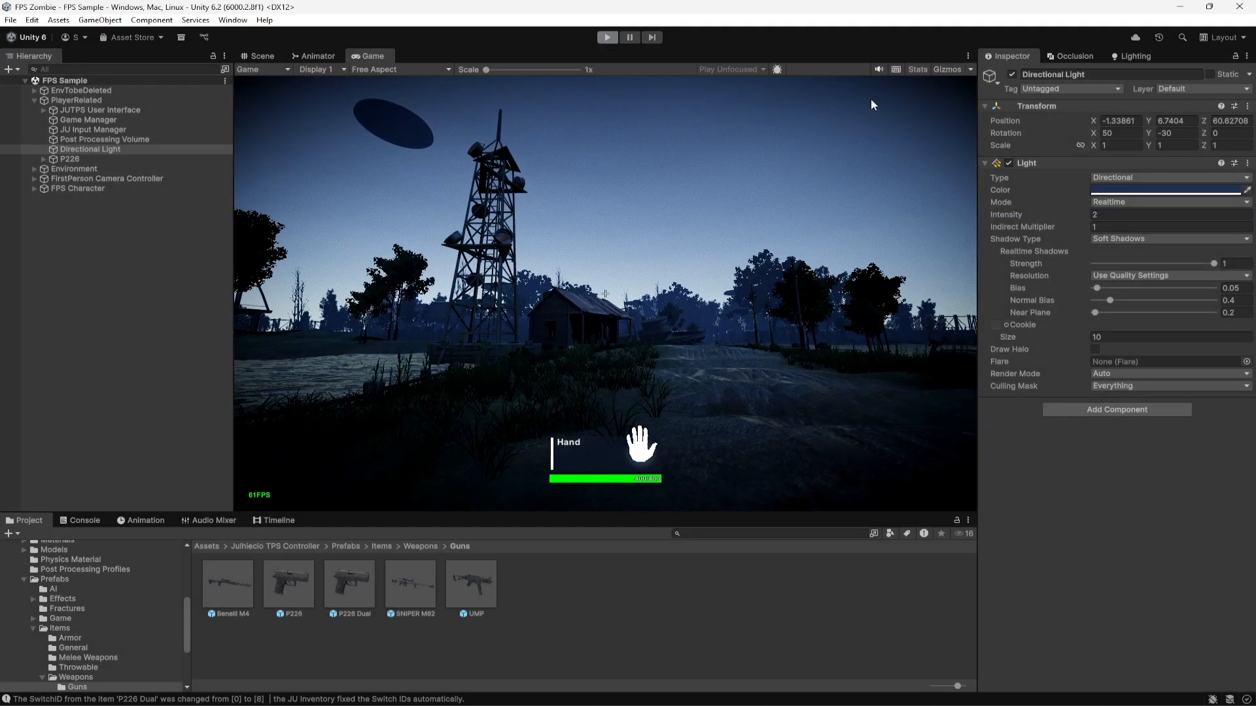
# Set the Directional Light's intensity to 2 outside play mode, collapse the PlayerRelated group and save the scene.
pyautogui.click(1123, 213)
pyautogui.write('0.1')
pyautogui.write('2')
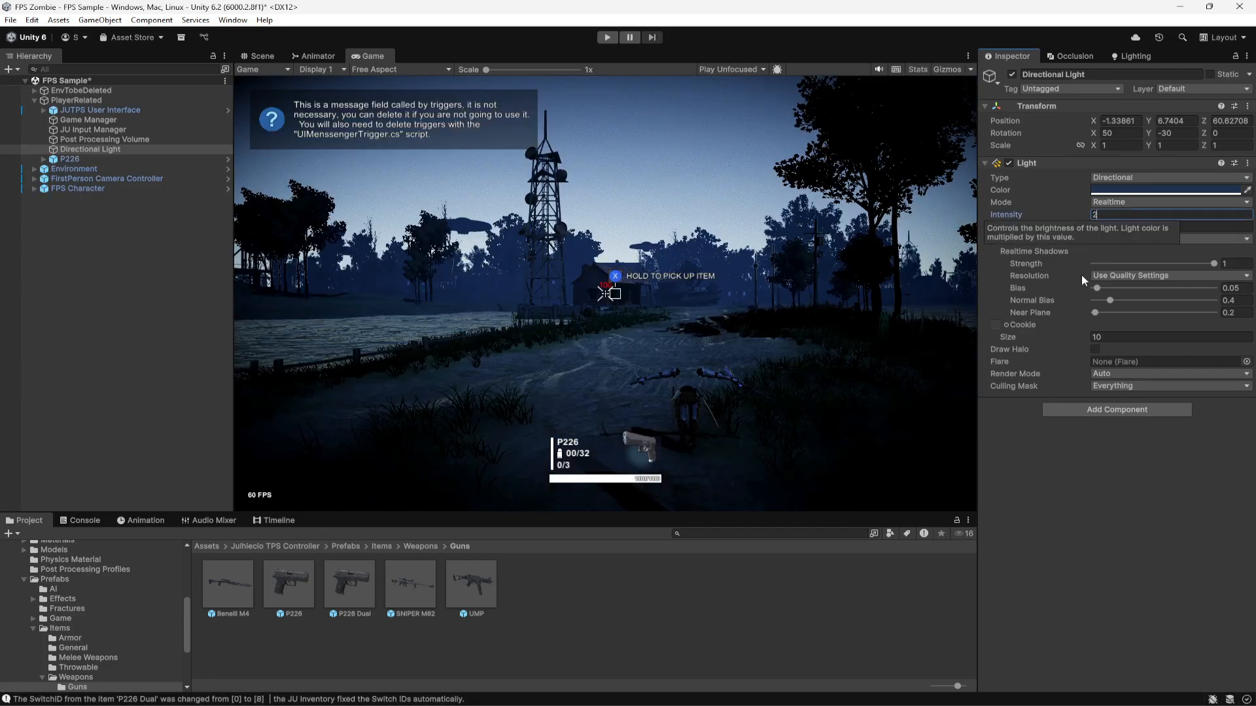
pyautogui.click(31, 100)
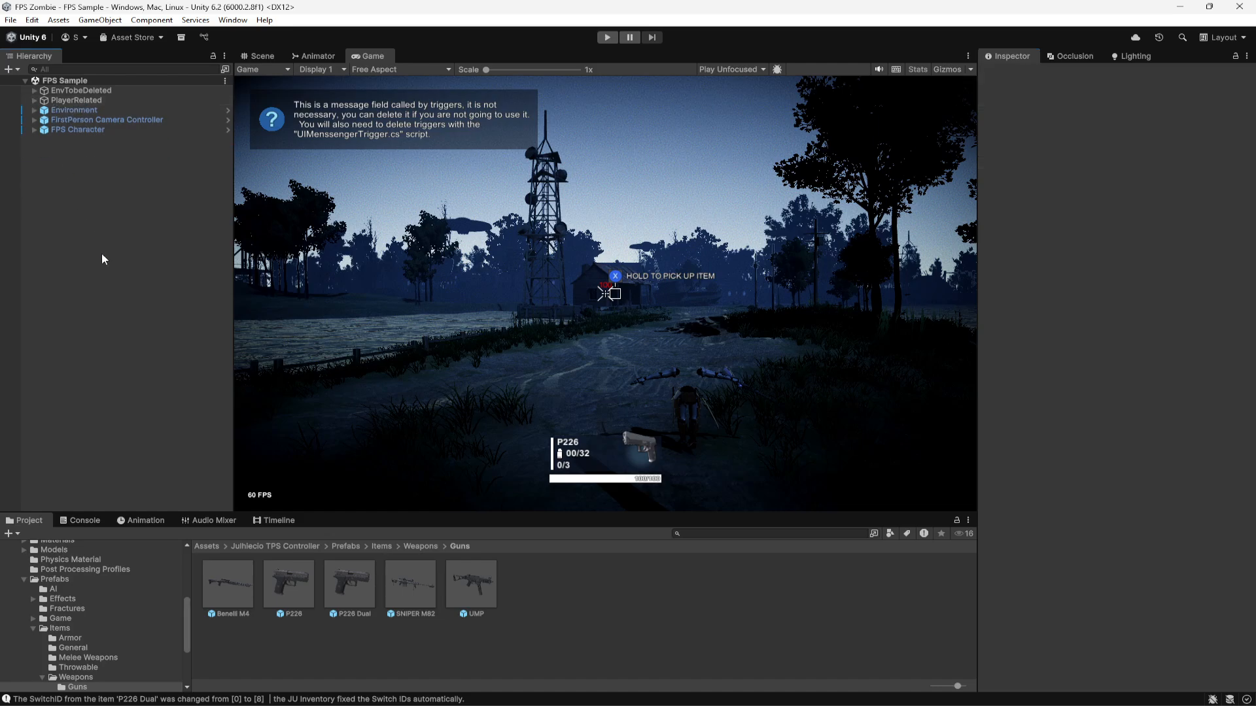
# Run the scene again and walk along the path and through the wooden house to examine the night lighting.
pyautogui.click(607, 38)
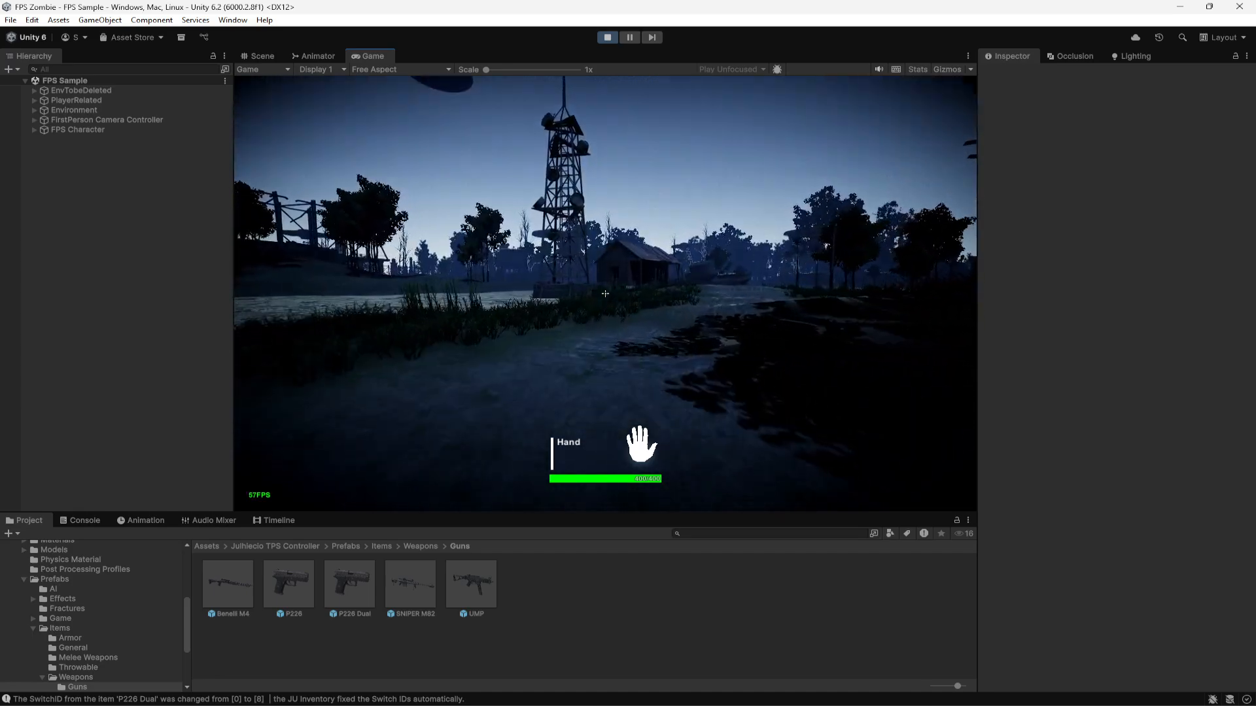
pyautogui.press('w')
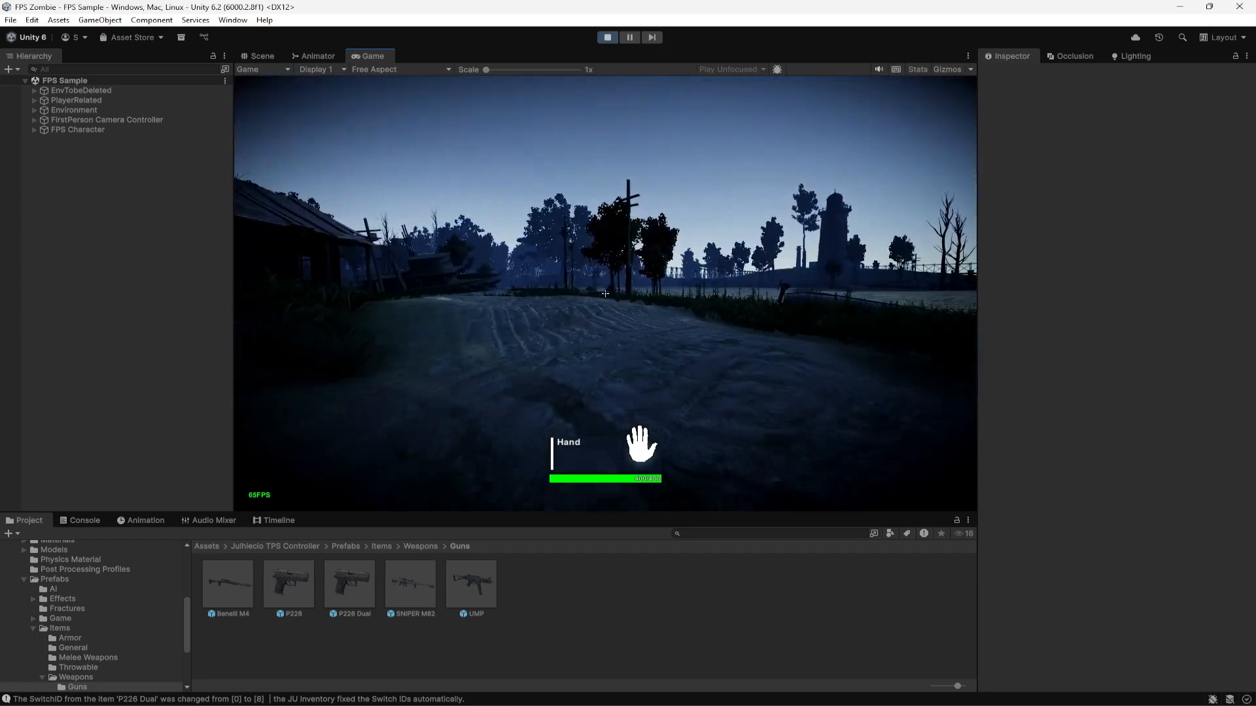
pyautogui.press('w')
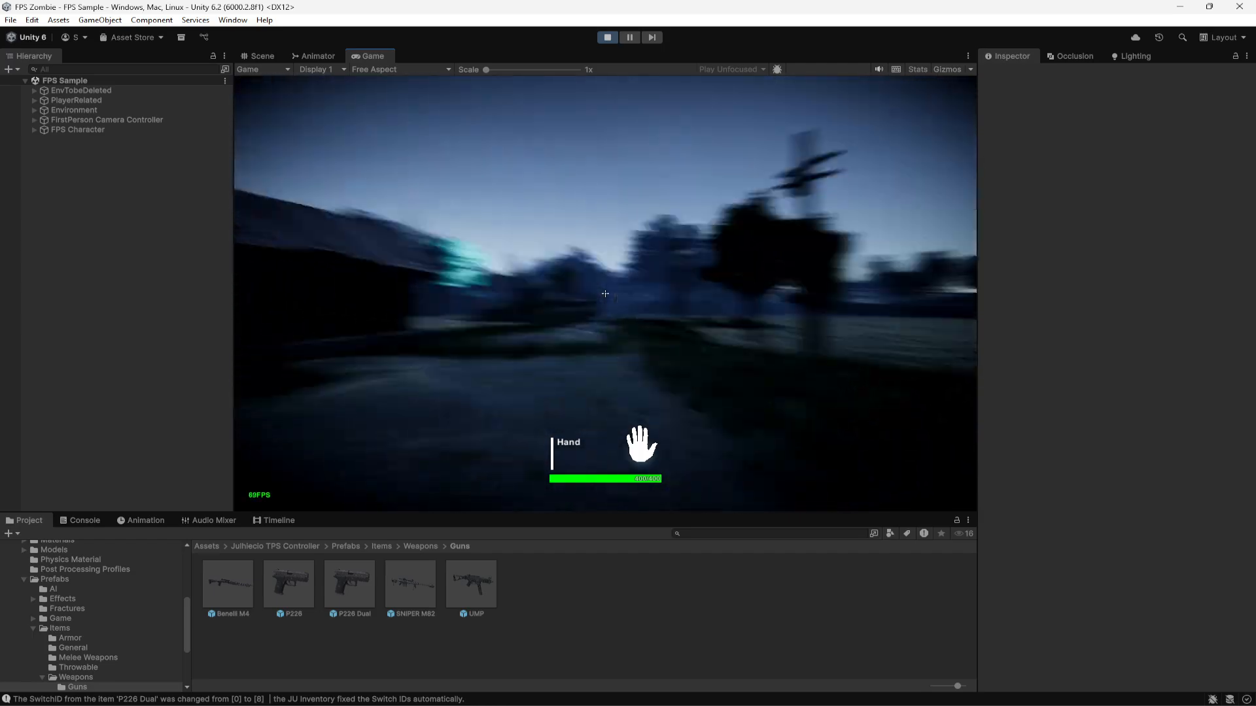
pyautogui.press('w')
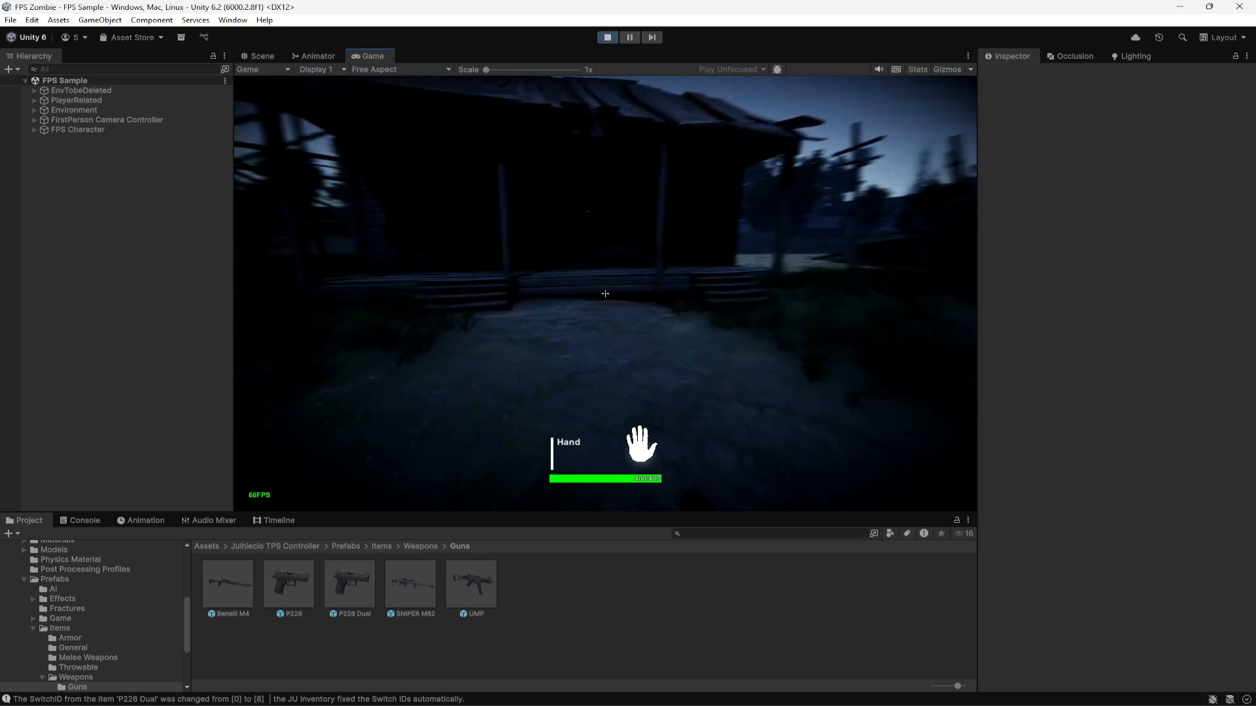
pyautogui.press('w')
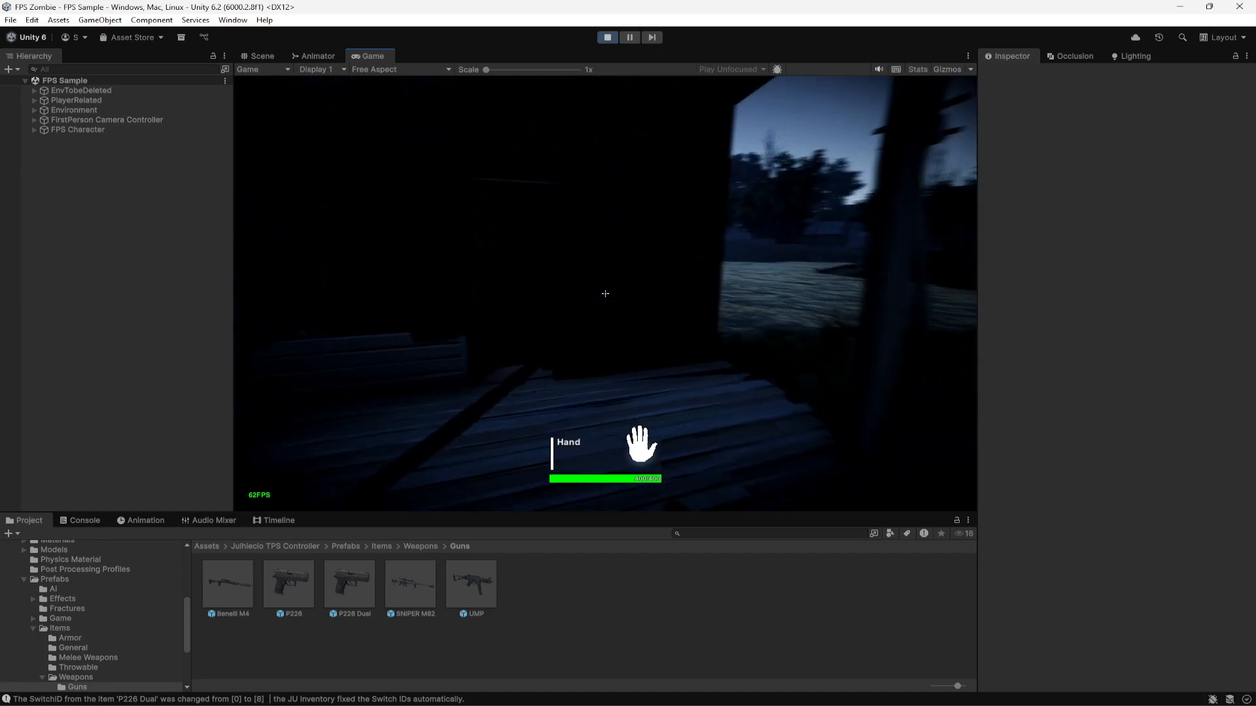
pyautogui.press('s')
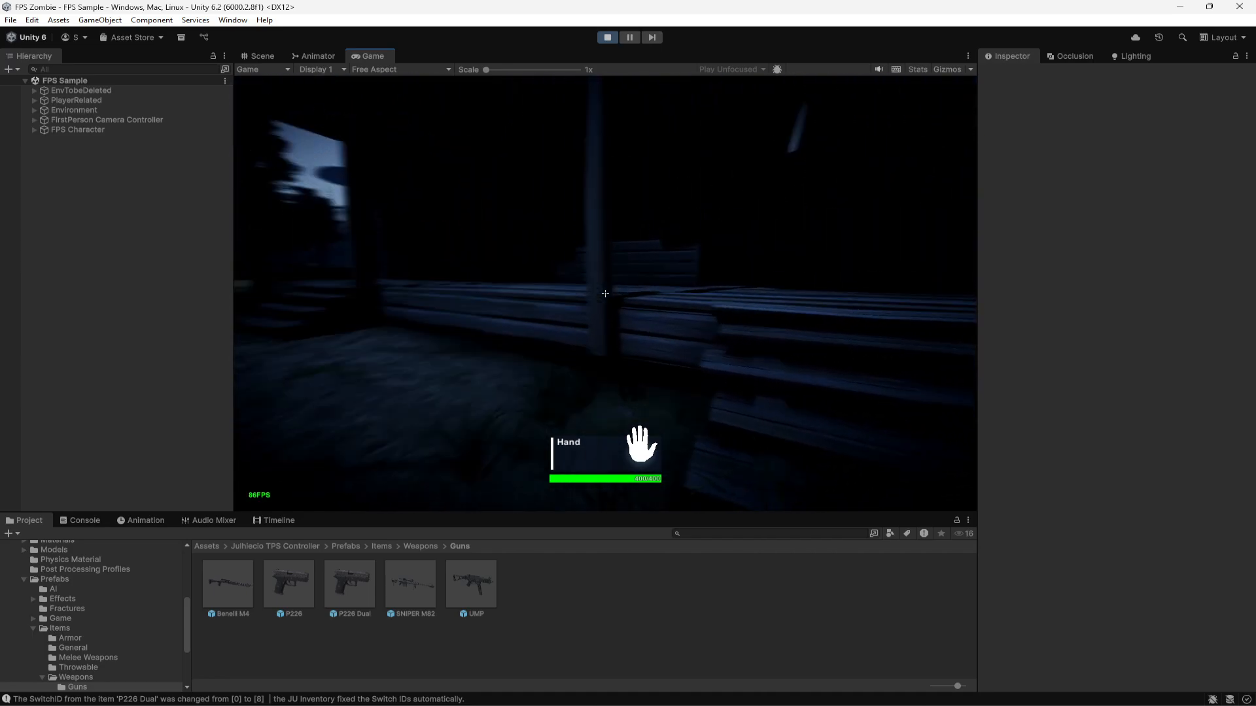
pyautogui.press('s')
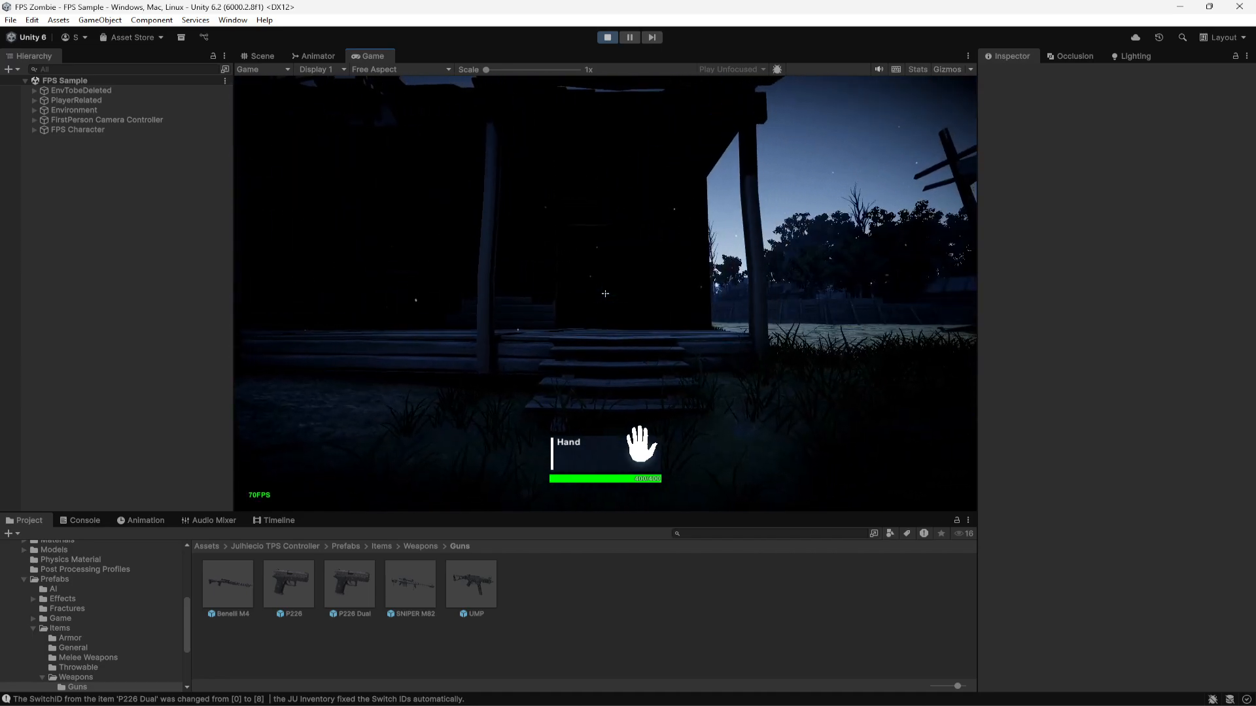
pyautogui.press('w')
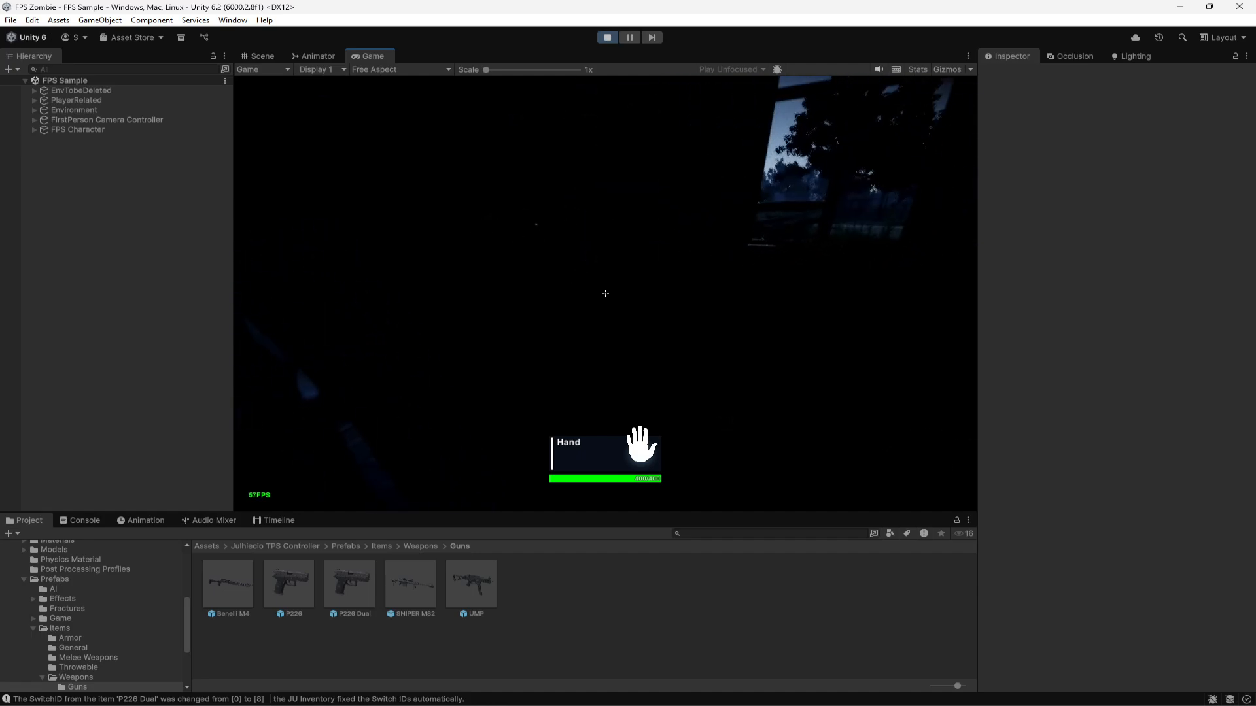
pyautogui.press('w')
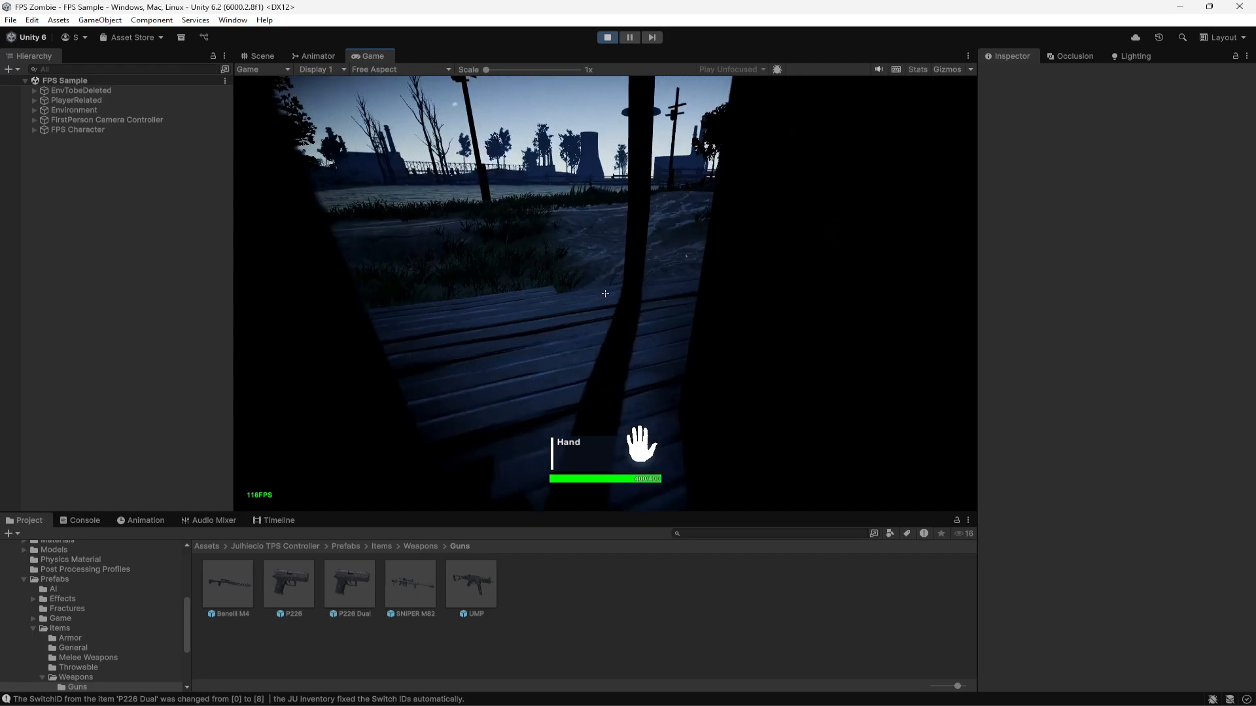